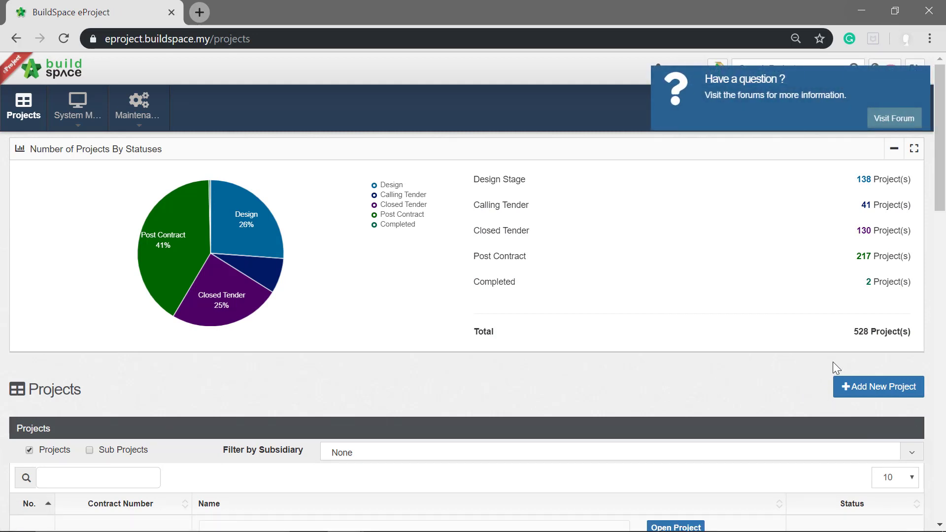
Step: Start adding a new project and set its contract type to Standard
left_click(857, 389)
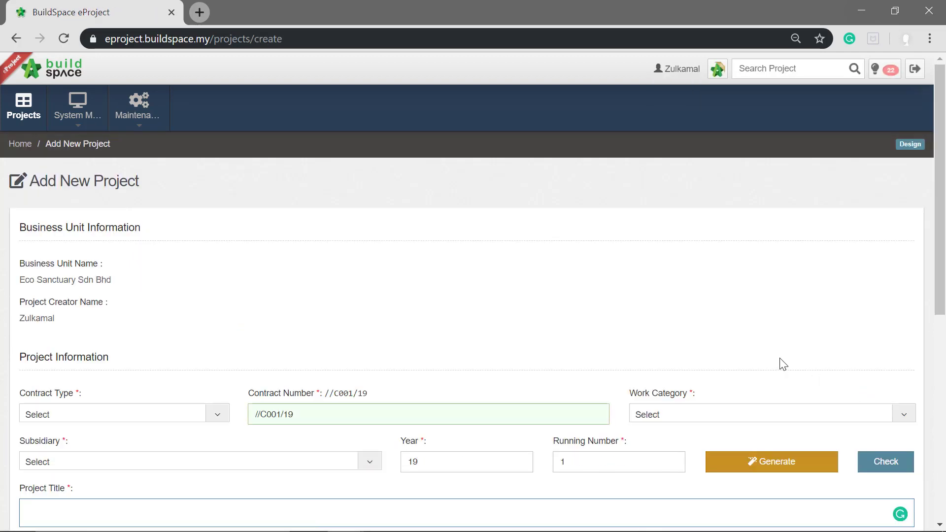
scroll(514, 302, "down", 1)
scroll(514, 302, "down", 2)
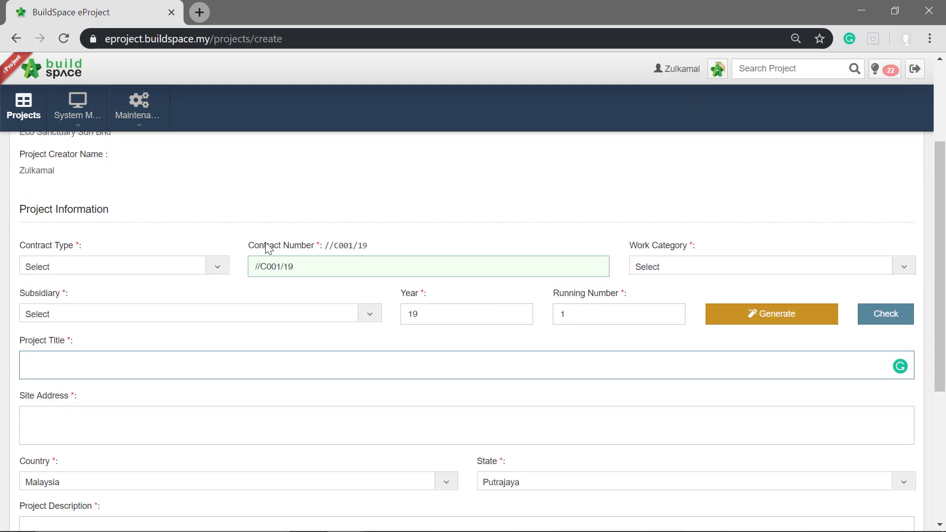
scroll(260, 245, "up", 2)
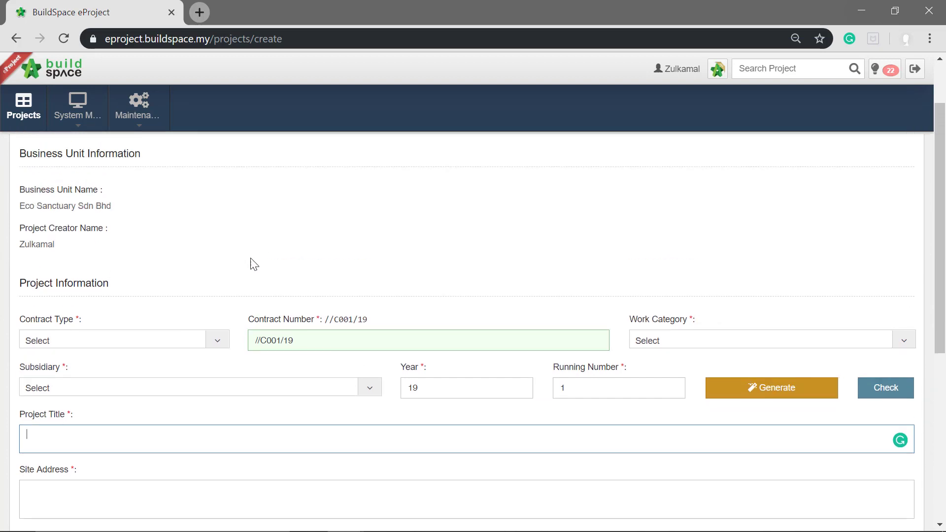
left_click(220, 345)
left_click(148, 427)
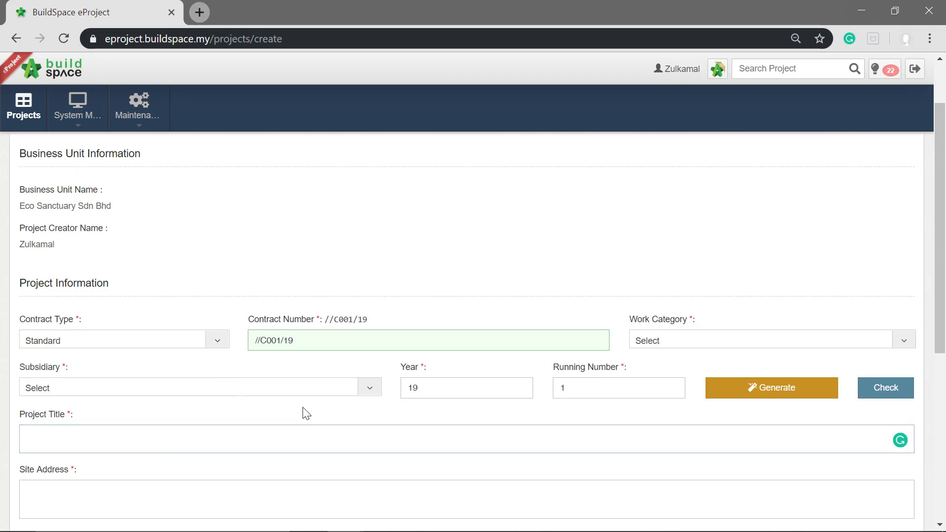
Step: Set the work category to Building and the subsidiary to Testing Company A (Testing Project A)
left_click(810, 353)
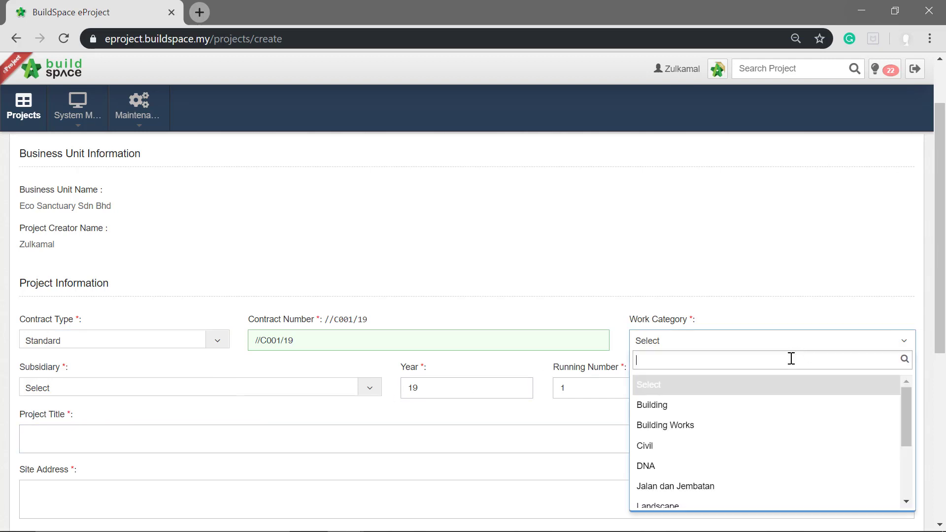
left_click(746, 416)
left_click(311, 394)
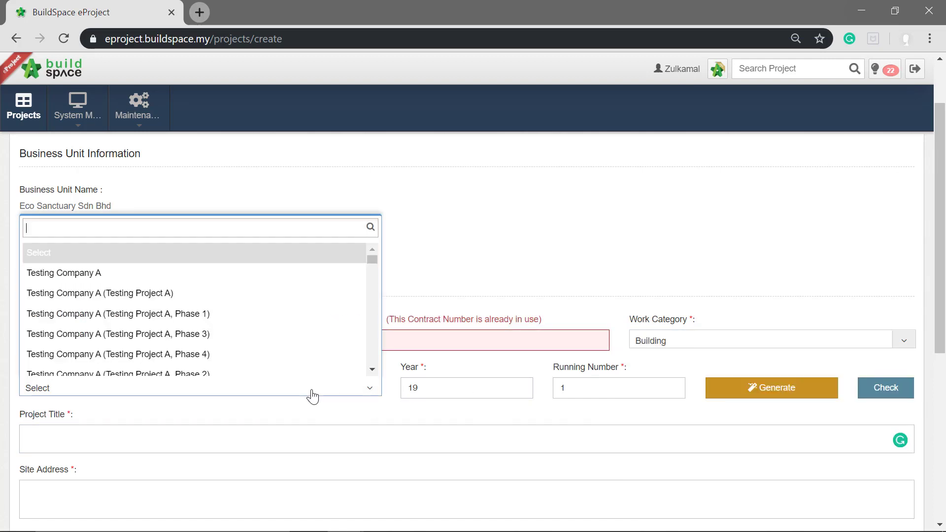
left_click(268, 298)
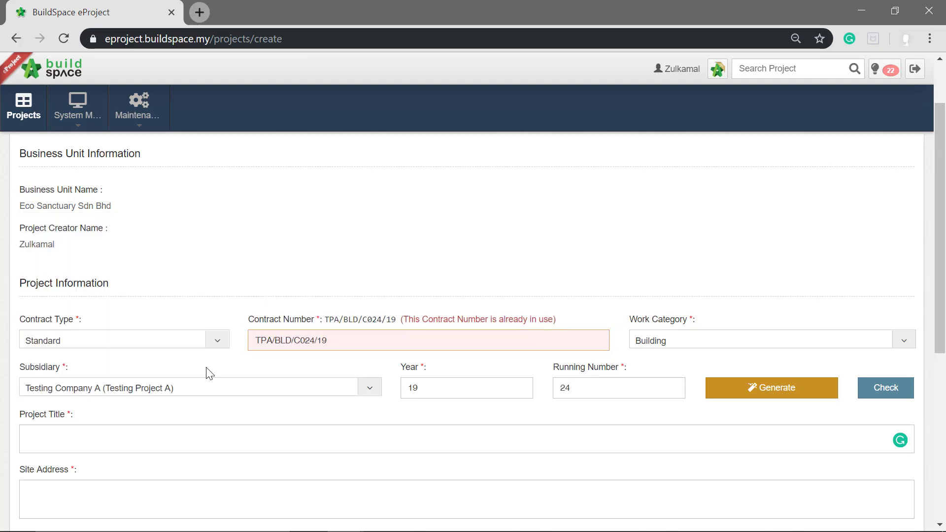
Step: Enter "Testing Project A" as the project title and fill in the site address
left_click(160, 446)
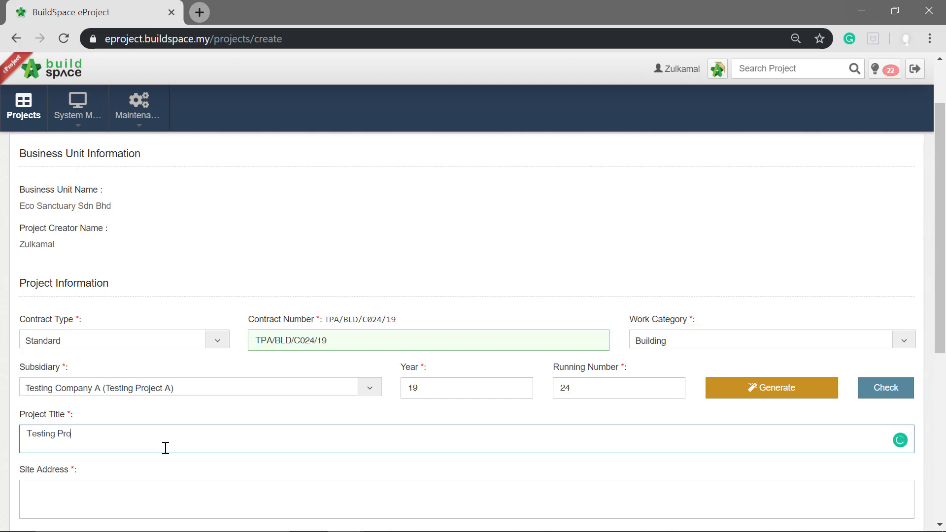
type("Testing Project A")
scroll(258, 417, "down", 3)
left_click(227, 355)
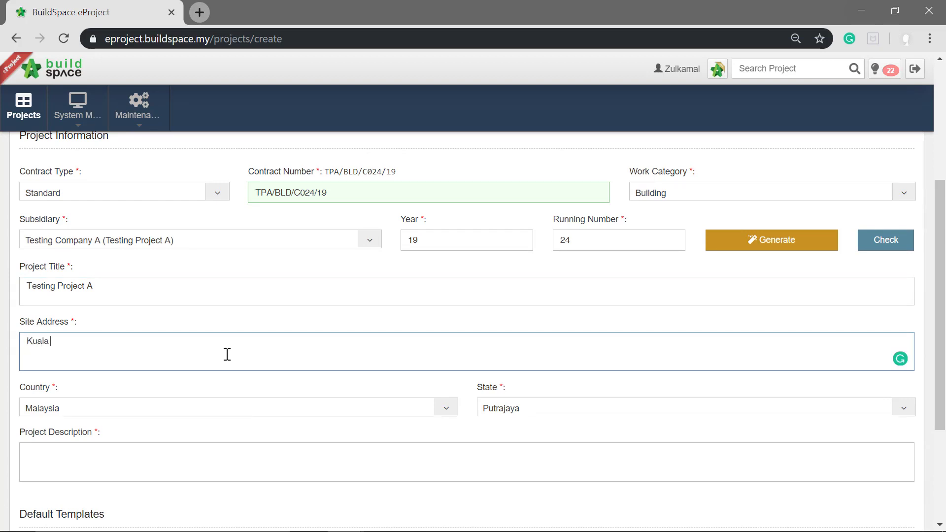
type("Kuala Lumpur Jalan 812")
Step: Set the project's country to Malaysia and its state to Kuala Lumpur
scroll(219, 353, "down", 1)
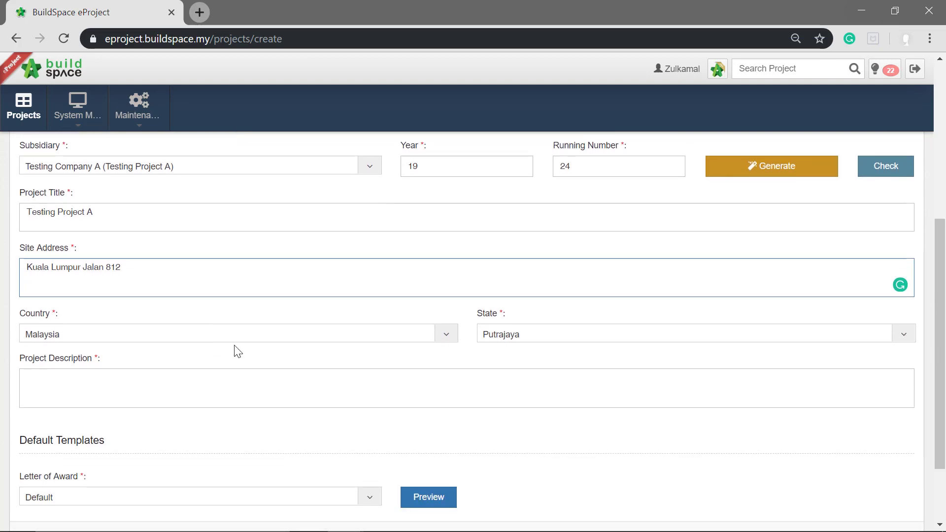
left_click(309, 336)
type("mala")
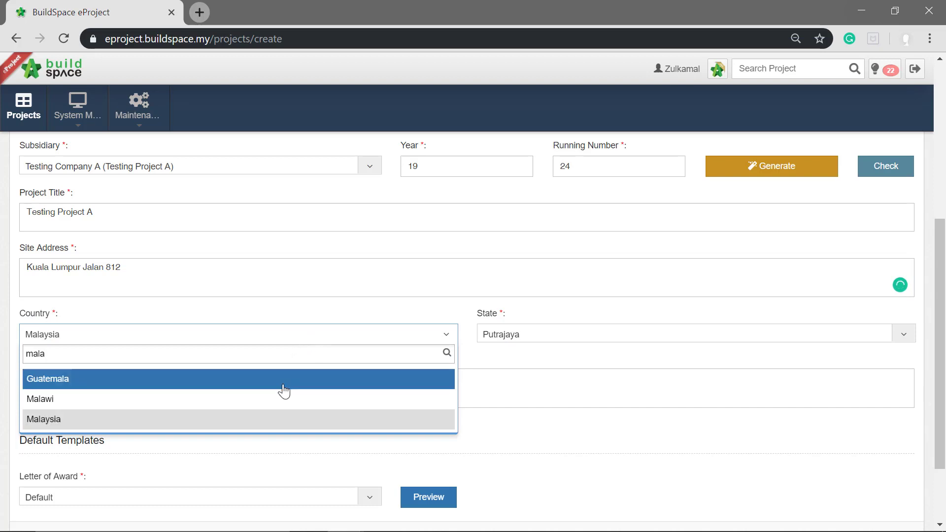
left_click(256, 421)
left_click(608, 341)
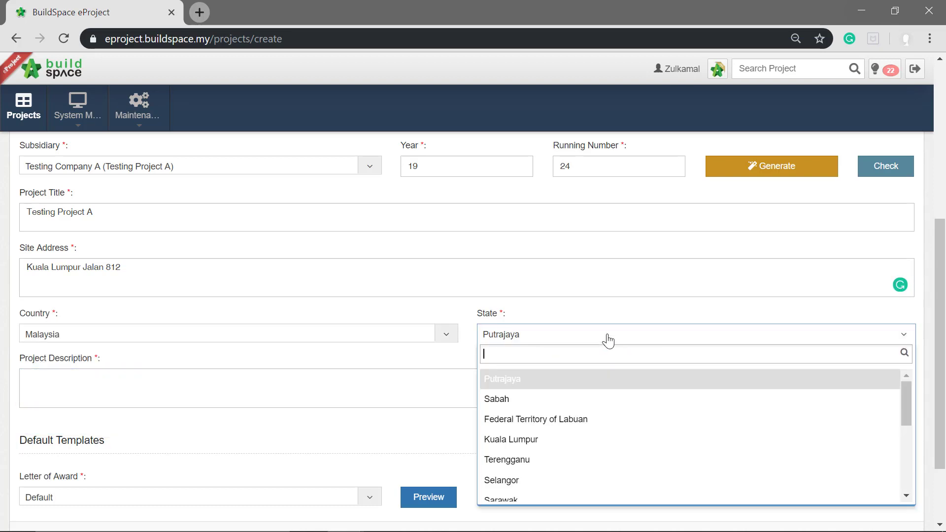
type("sela")
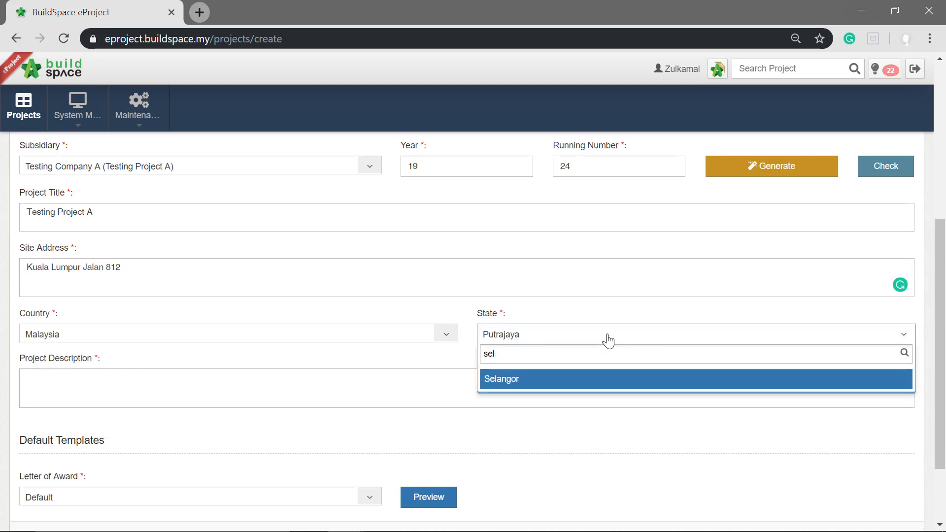
key("BackSpace")
key("BackSpace")
key("BackSpace")
type("kuala")
left_click(592, 384)
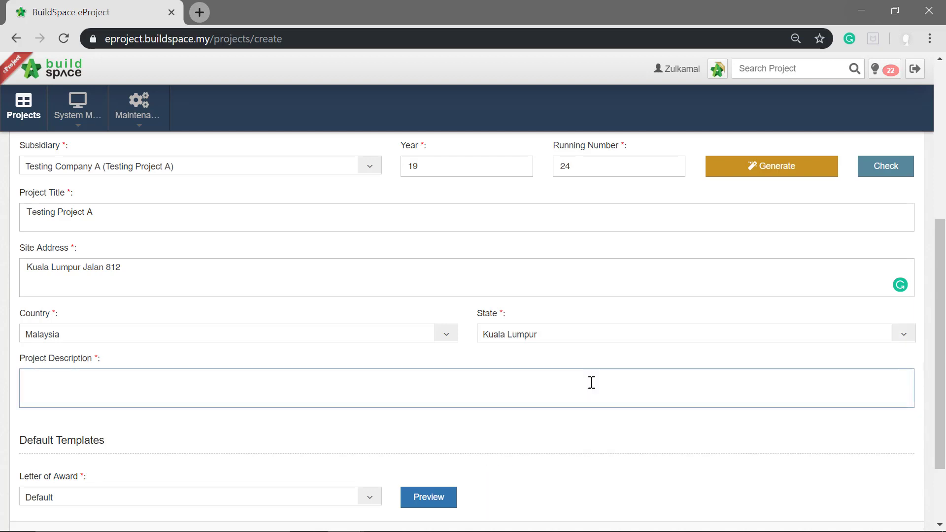
Step: Enter "Testing Project A" as the project description and add the project with the Default letter of award template
left_click(189, 382)
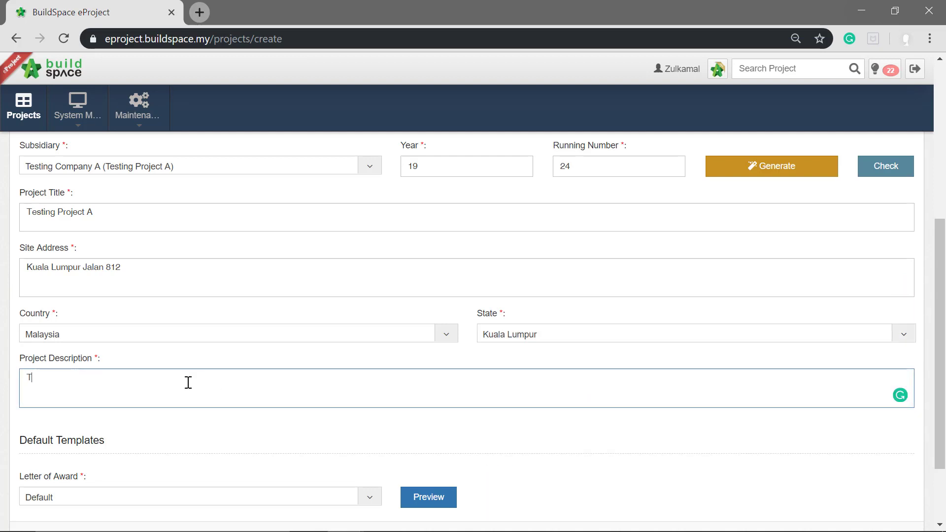
type("Testing Project A")
scroll(202, 351, "down", 2)
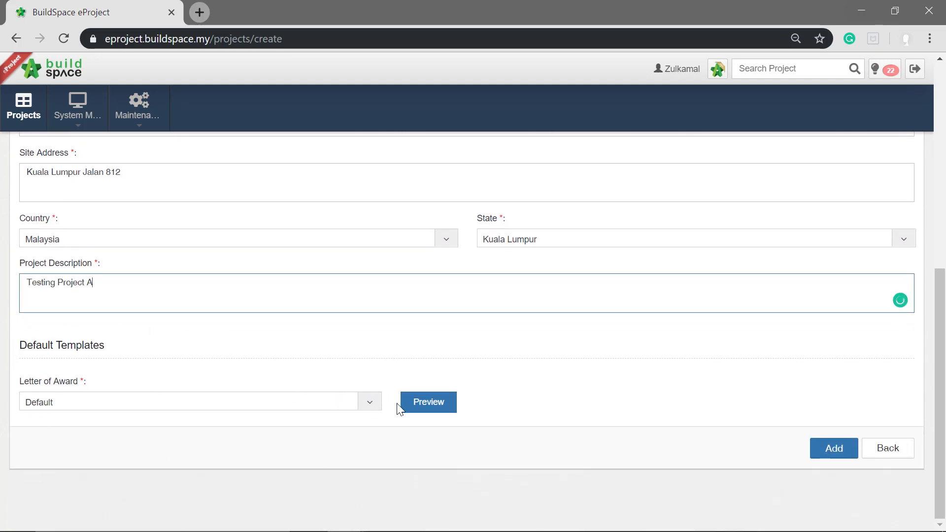
left_click(376, 405)
left_click(376, 405)
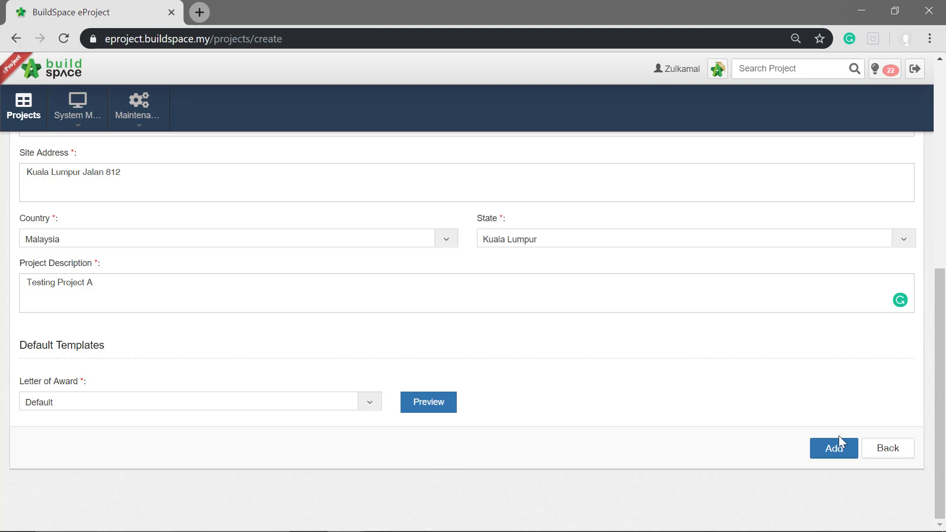
left_click(832, 454)
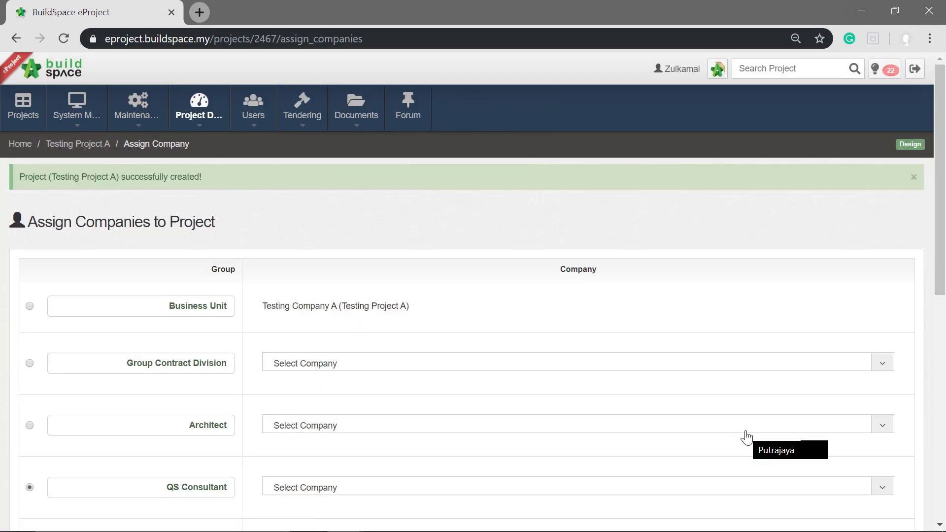
Step: Mark Business Unit as the selected group in the project's company assignments and save them
scroll(741, 435, "down", 3)
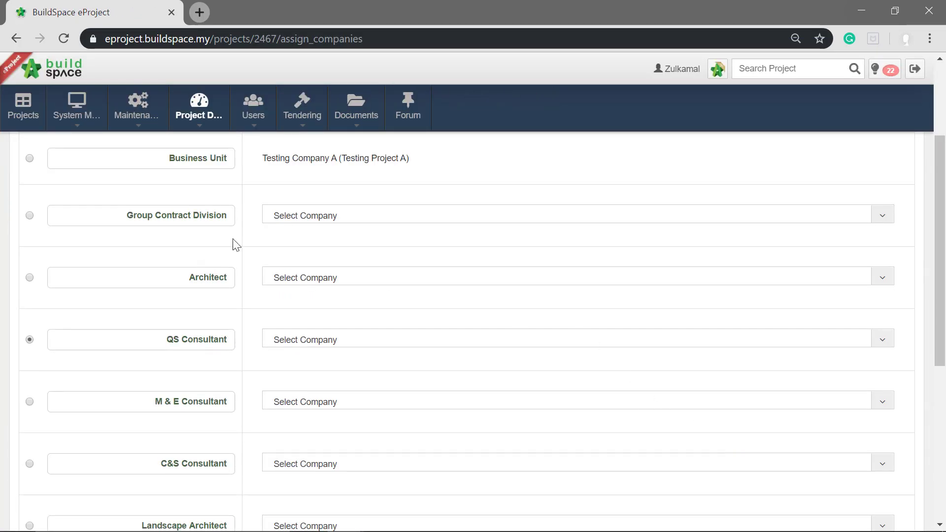
scroll(288, 410, "up", 2)
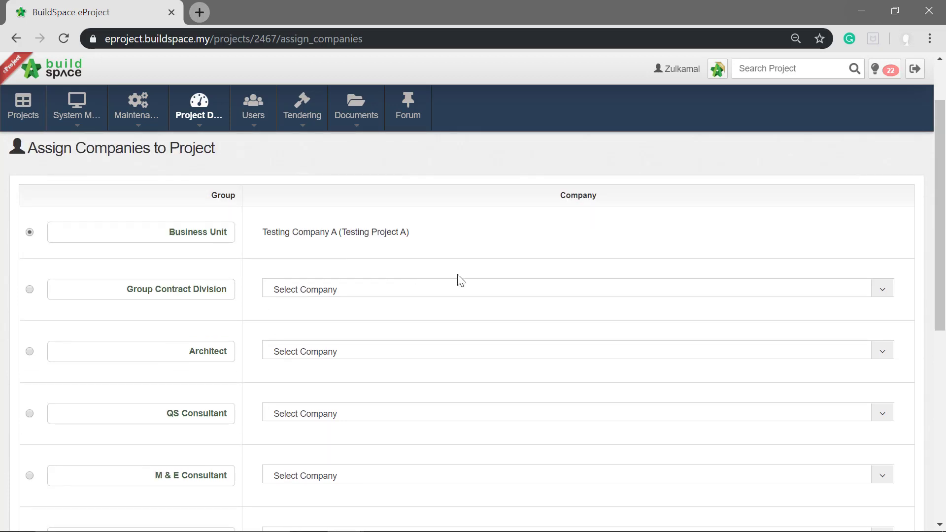
left_click_drag(943, 226, 930, 413)
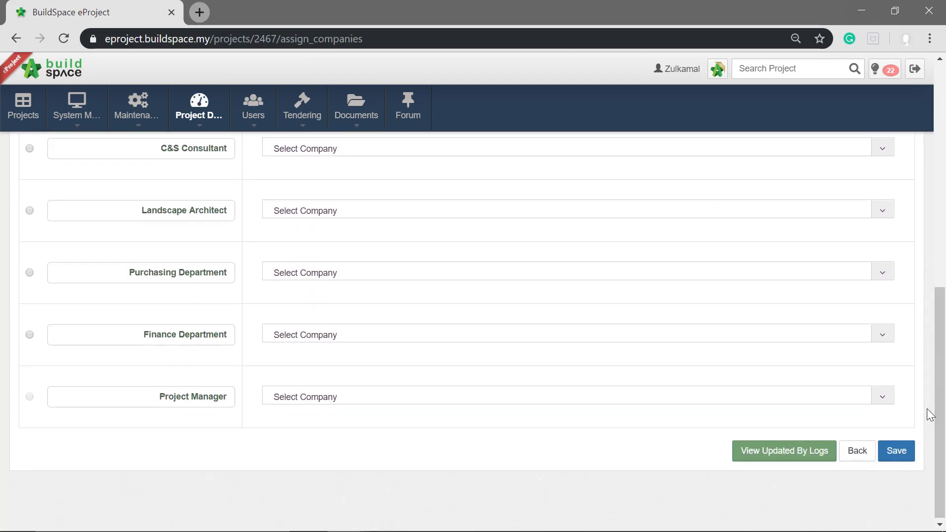
left_click(896, 458)
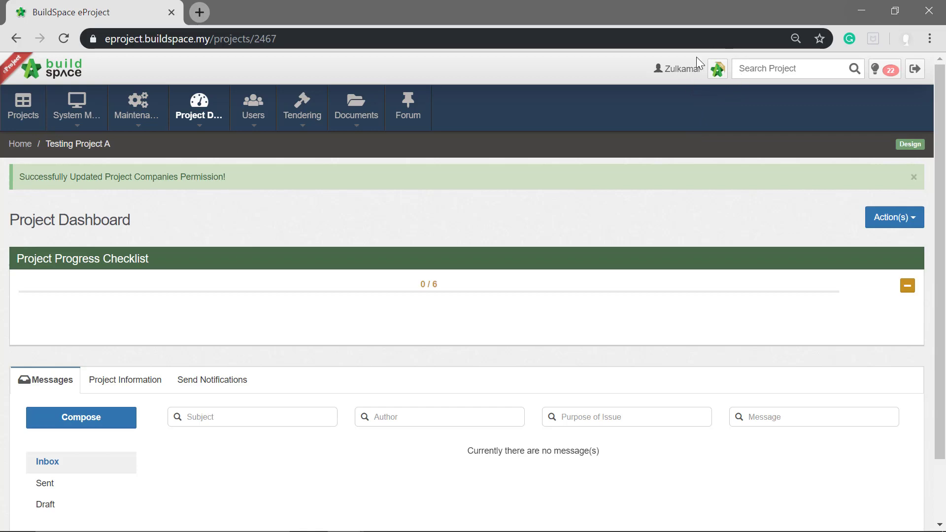
Step: Open the project in BuildSpace's Project Builder and add a normal bill named "Bill No. 1" to Testing Project A
left_click(720, 69)
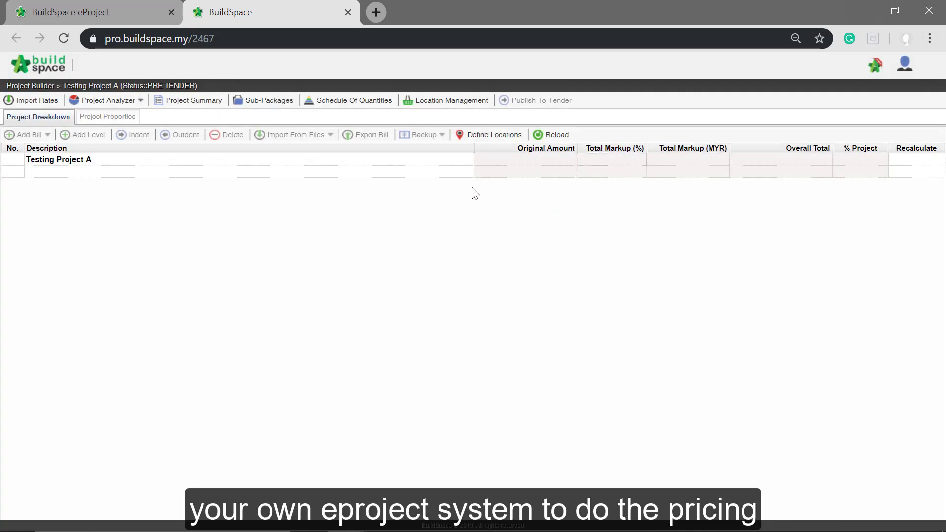
left_click(36, 161)
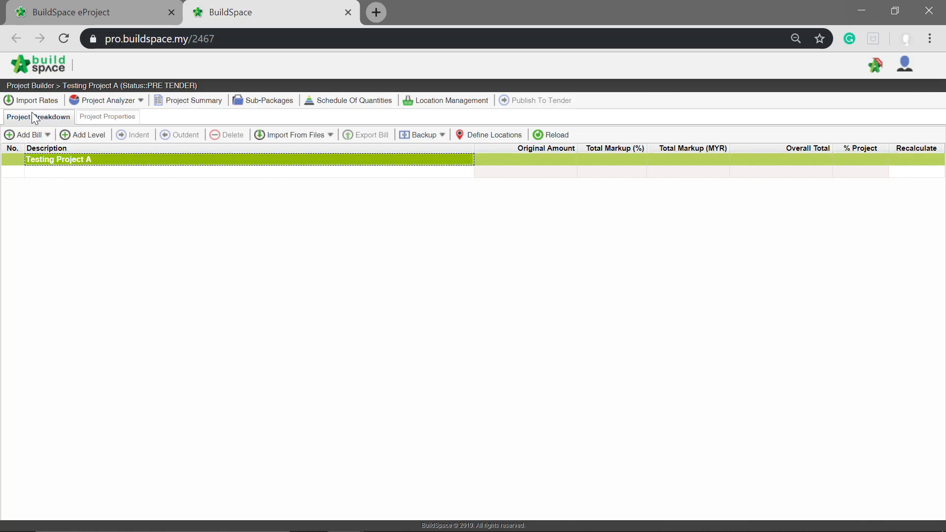
left_click(37, 135)
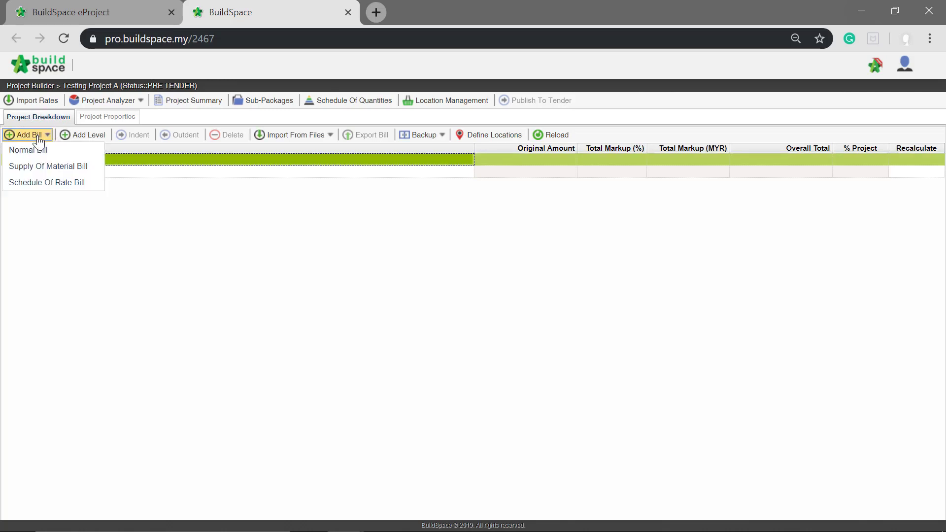
left_click(23, 152)
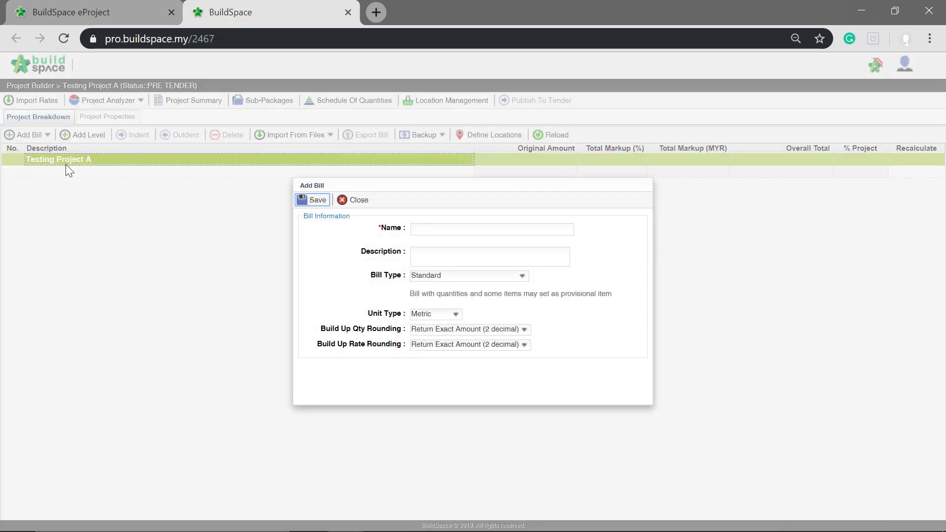
left_click(497, 229)
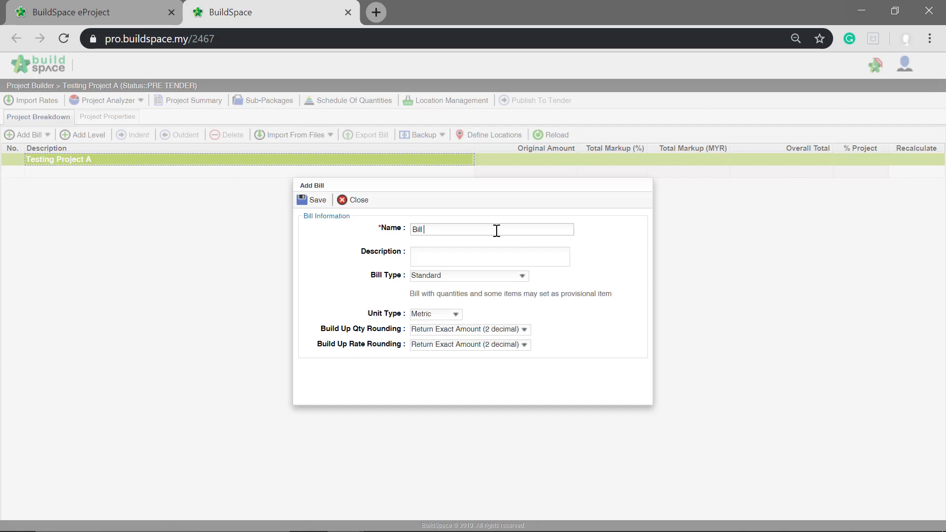
type("Bill No. 1")
left_click(318, 202)
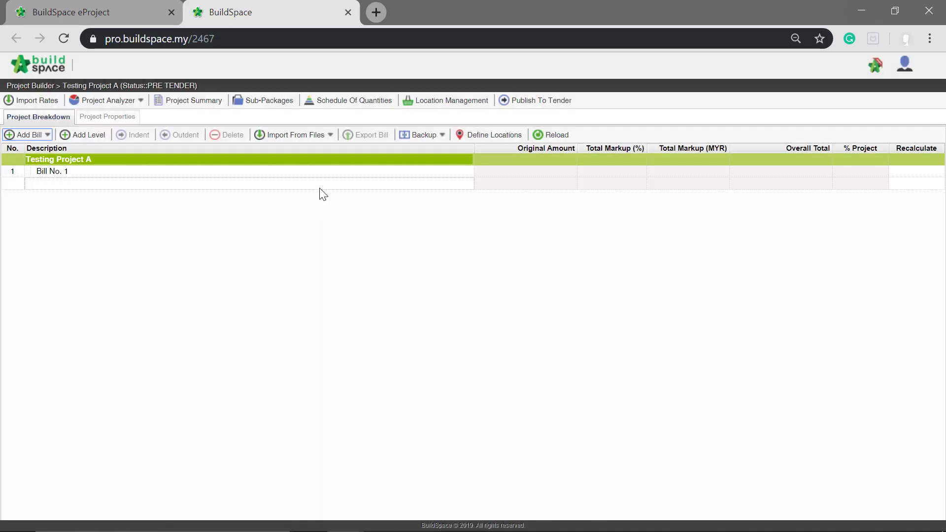
left_click(342, 172)
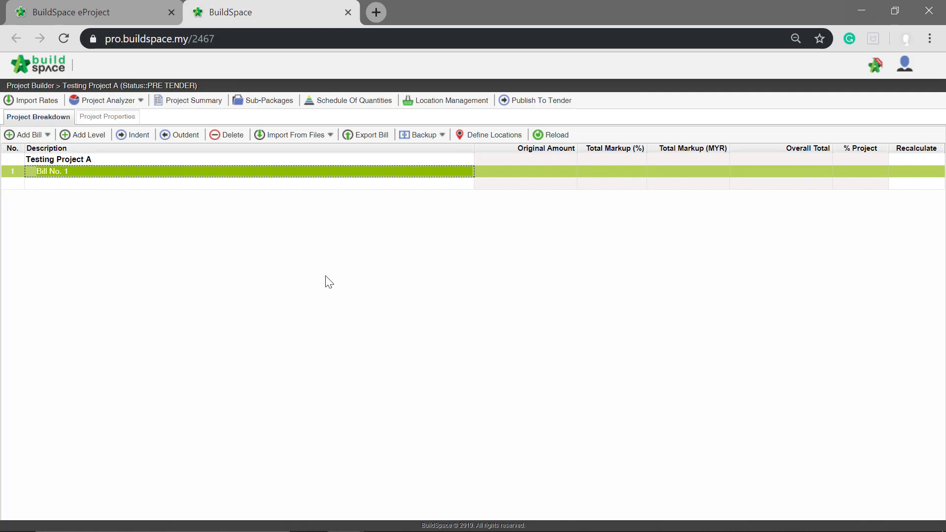
Step: Switch to the Sample Excel BQ Original workbook in Excel and delete rows 1 to 8 from sheet 3.1
mouse_move(296, 530)
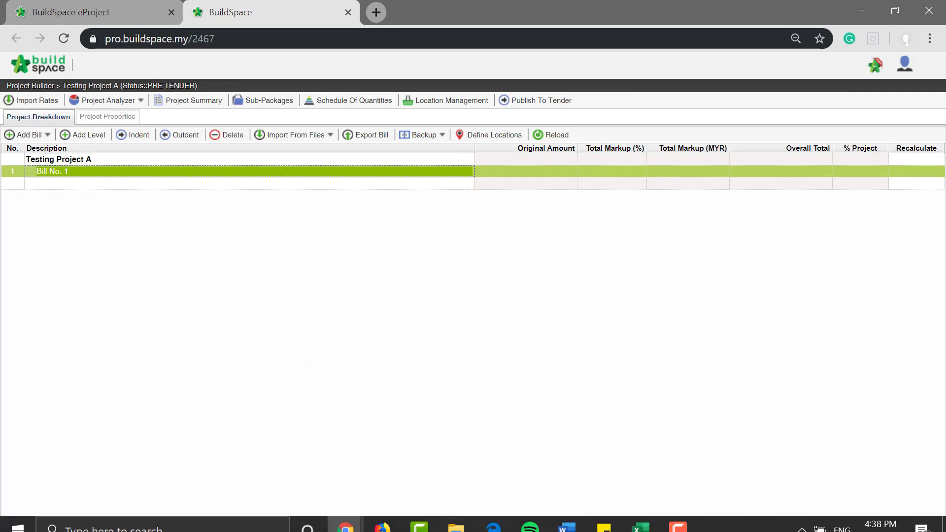
left_click(641, 517)
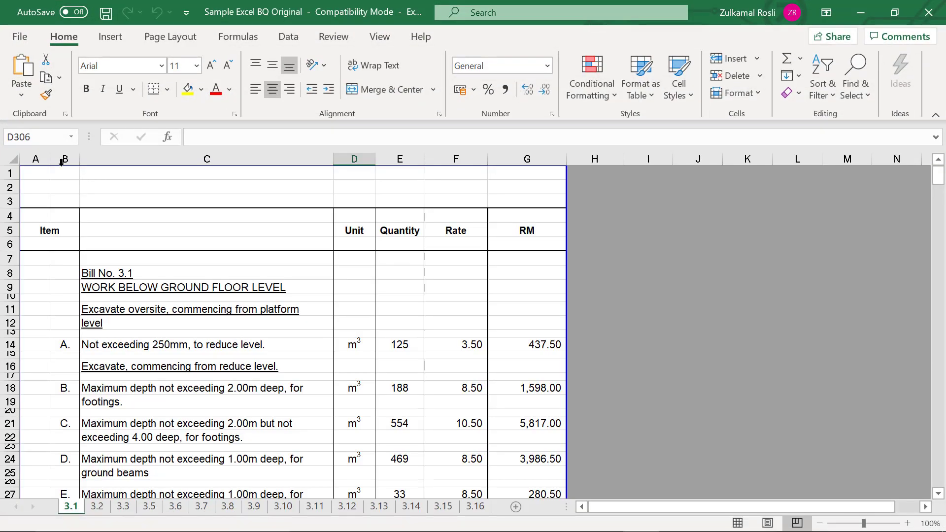
left_click(10, 173)
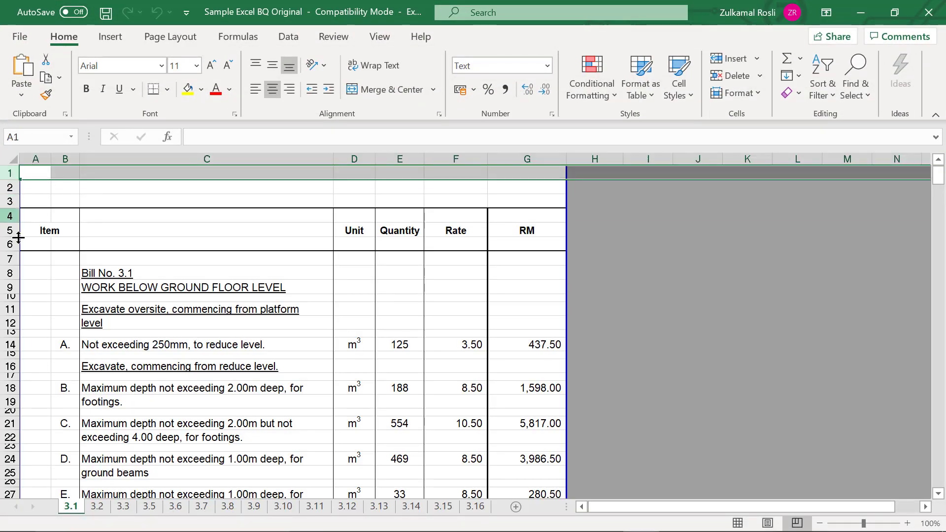
left_click(8, 275, "shift")
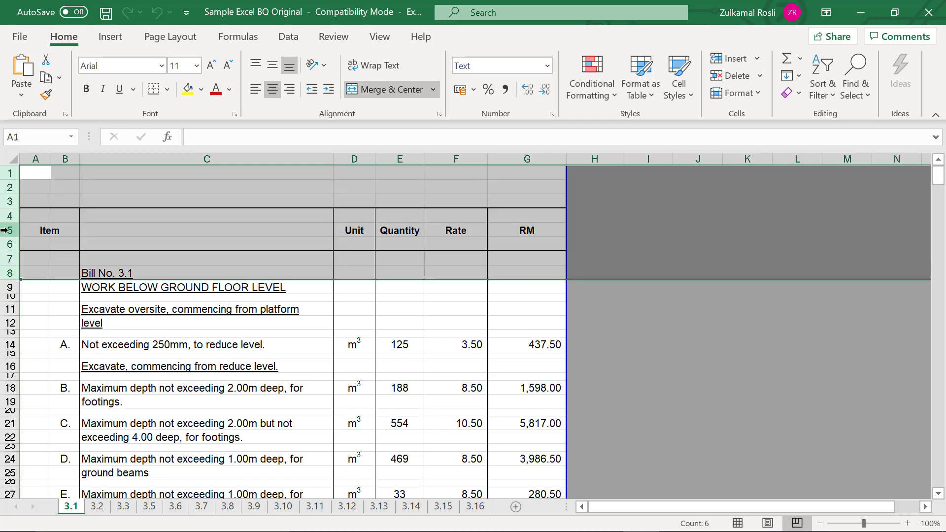
right_click(6, 230)
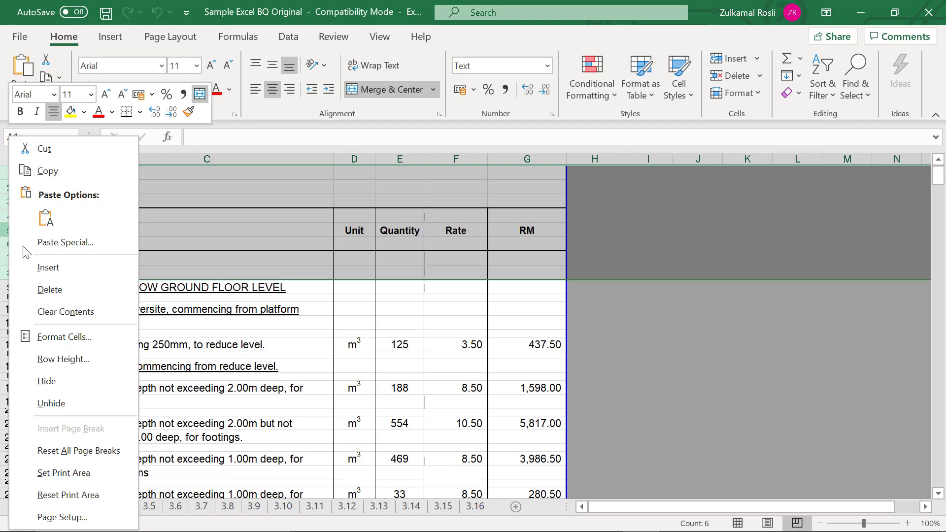
left_click(49, 290)
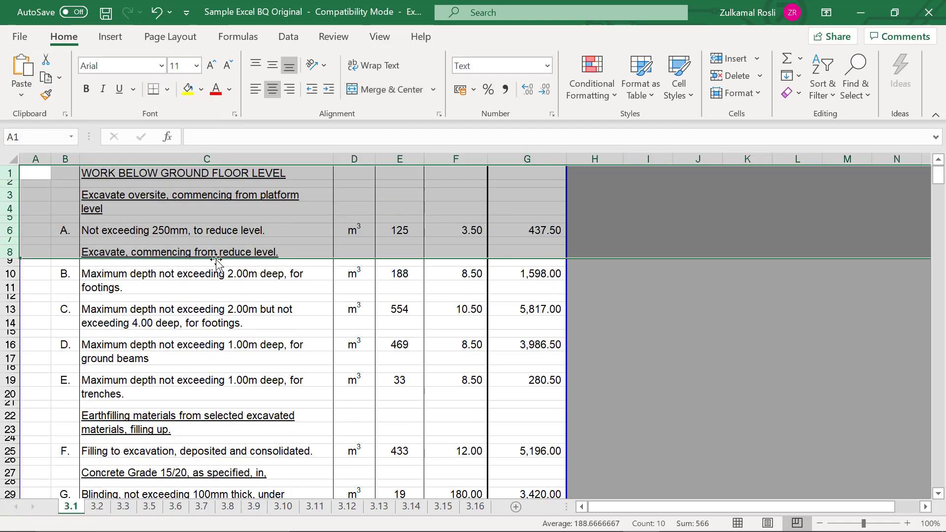
Step: Delete rows 49 to 56 from sheet 3.1, covering the first page's collection total, footer and continued heading
left_click(294, 232)
scroll(294, 233, "down", 4)
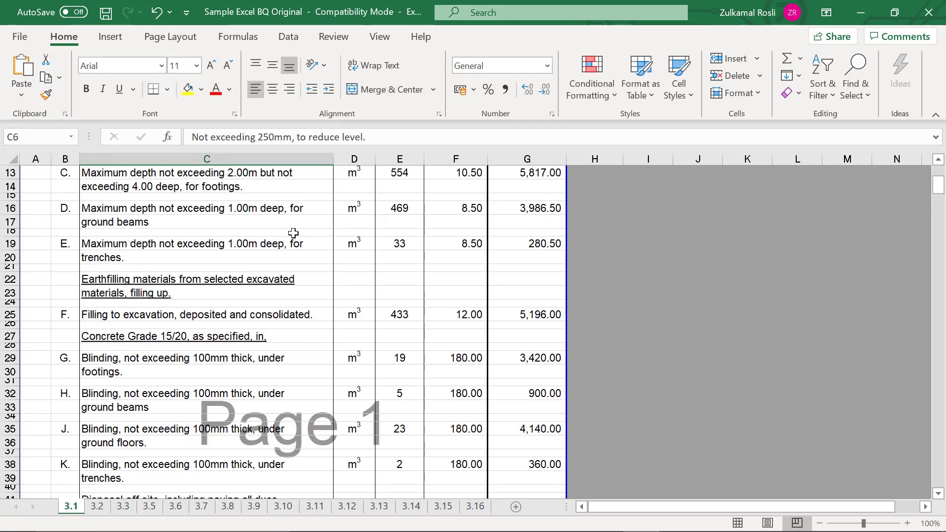
scroll(294, 233, "down", 8)
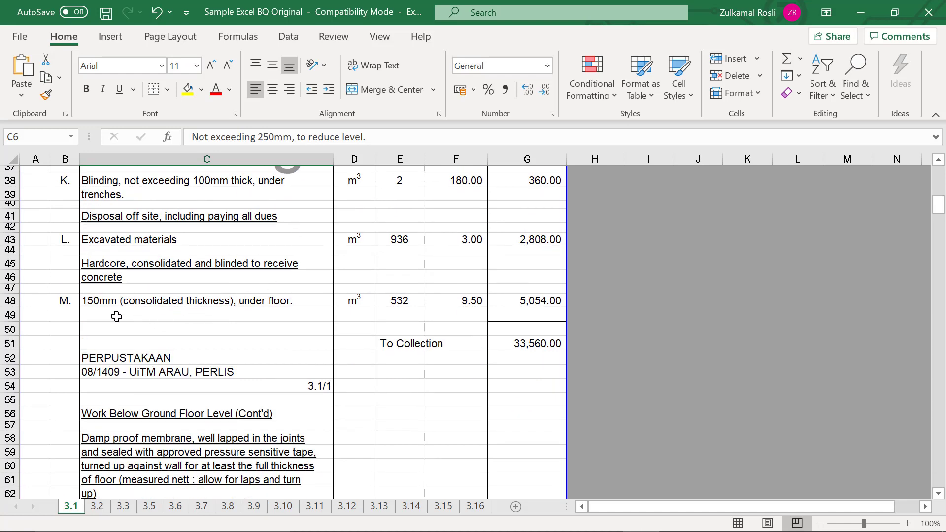
left_click(8, 314)
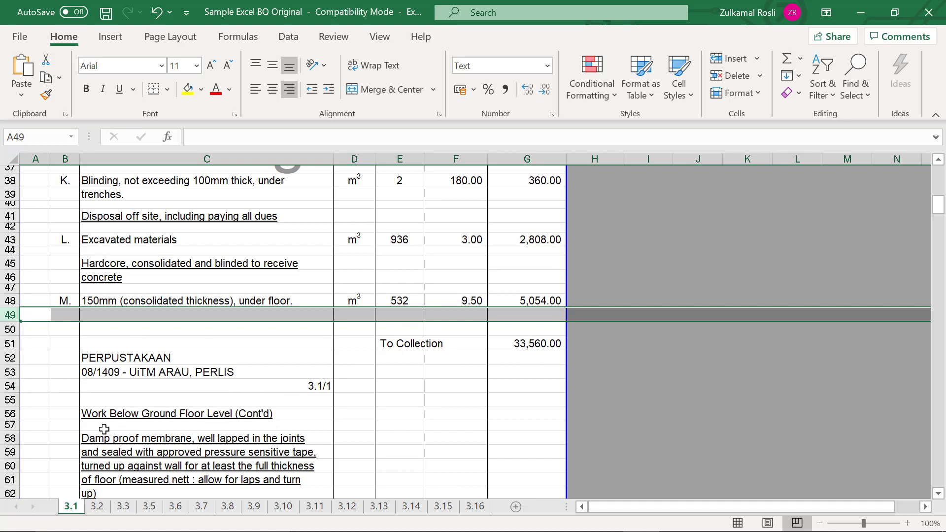
left_click(10, 414, "shift")
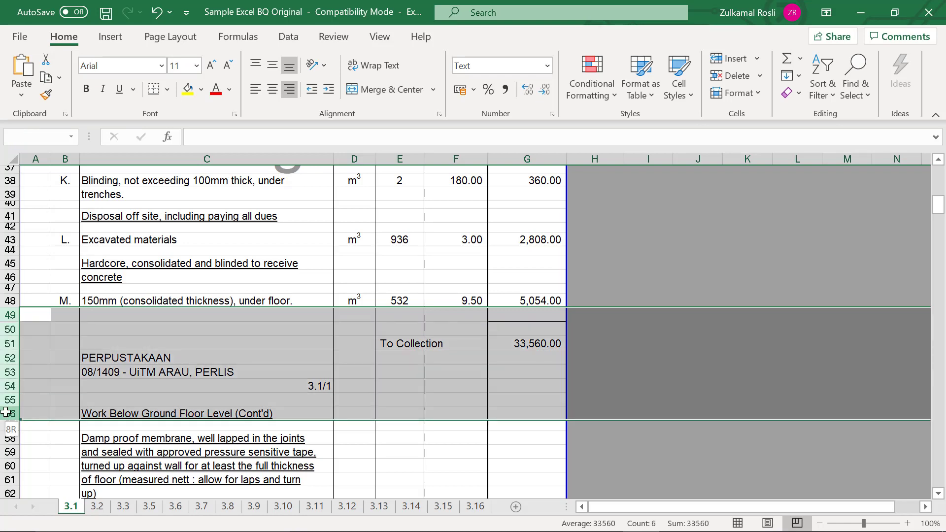
right_click(3, 397)
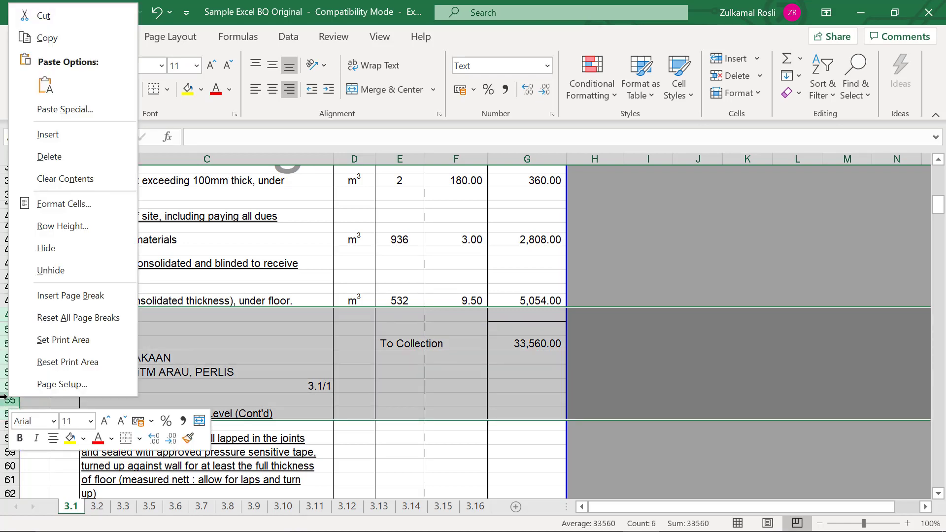
left_click(62, 157)
left_click(359, 276)
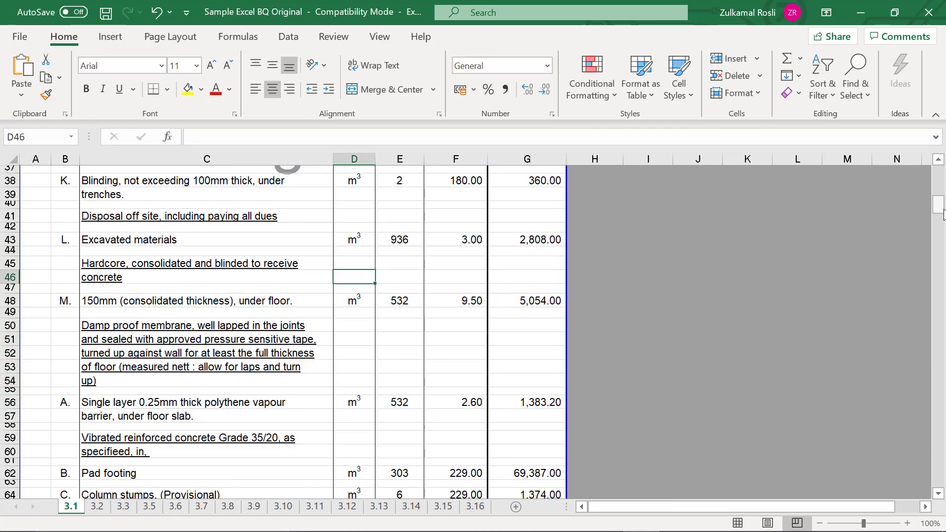
Step: Delete rows 319 to 378 at the end of sheet 3.1, covering the last page footer and the collection page
left_click_drag(941, 210, 939, 436)
scroll(744, 345, "up", 2)
scroll(372, 338, "down", 2)
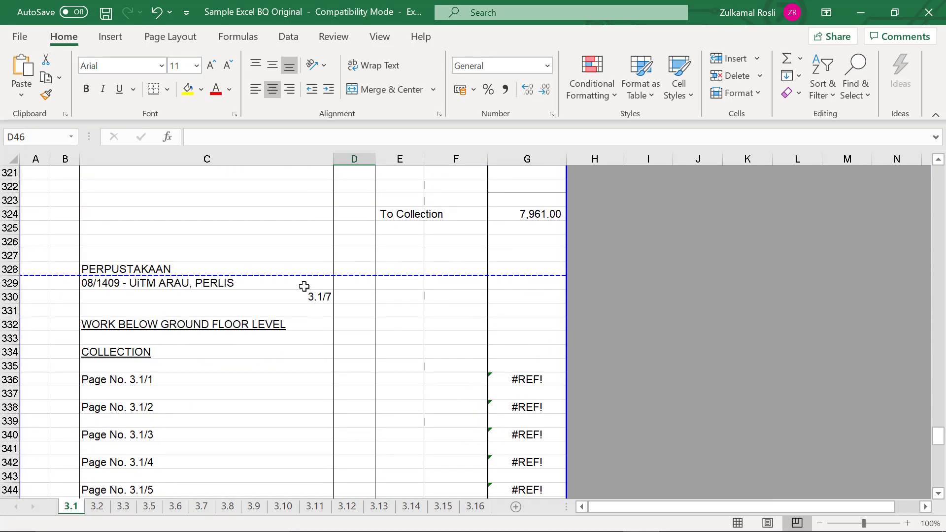
scroll(307, 370, "up", 2)
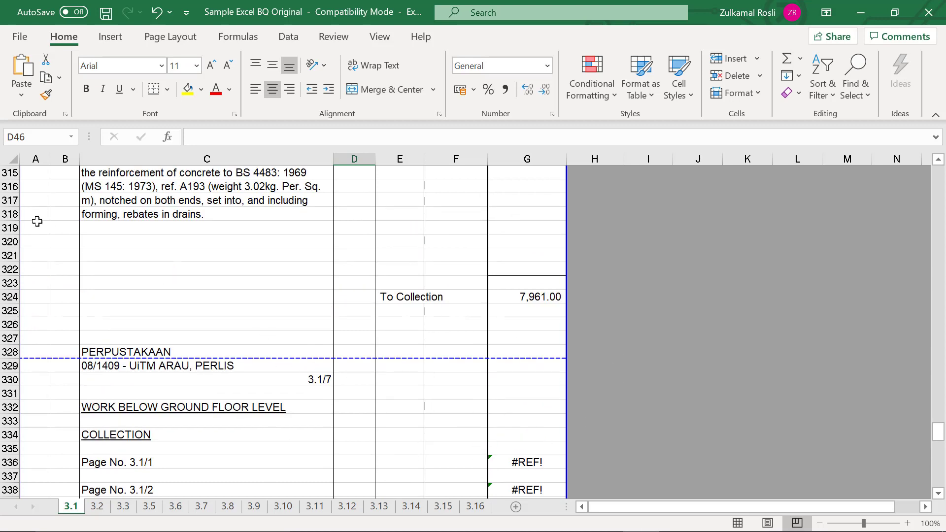
left_click(6, 227)
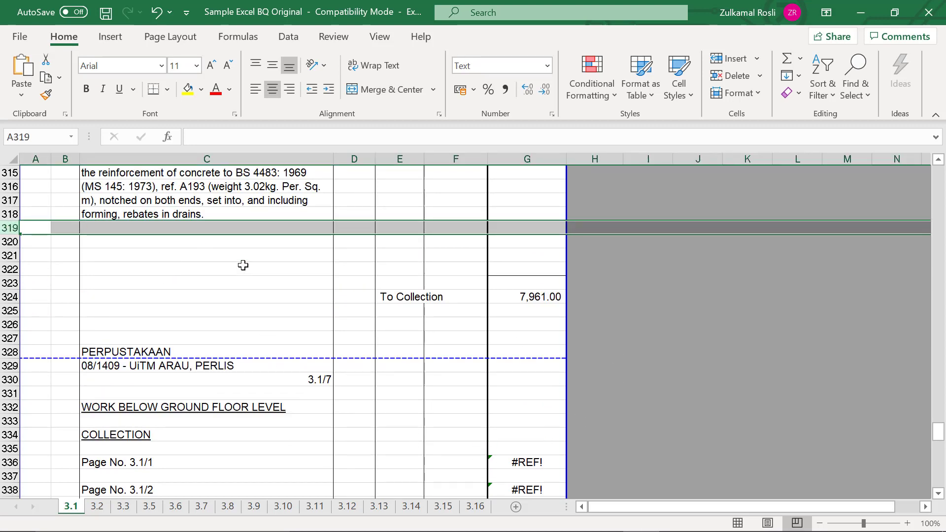
scroll(270, 275, "down", 14)
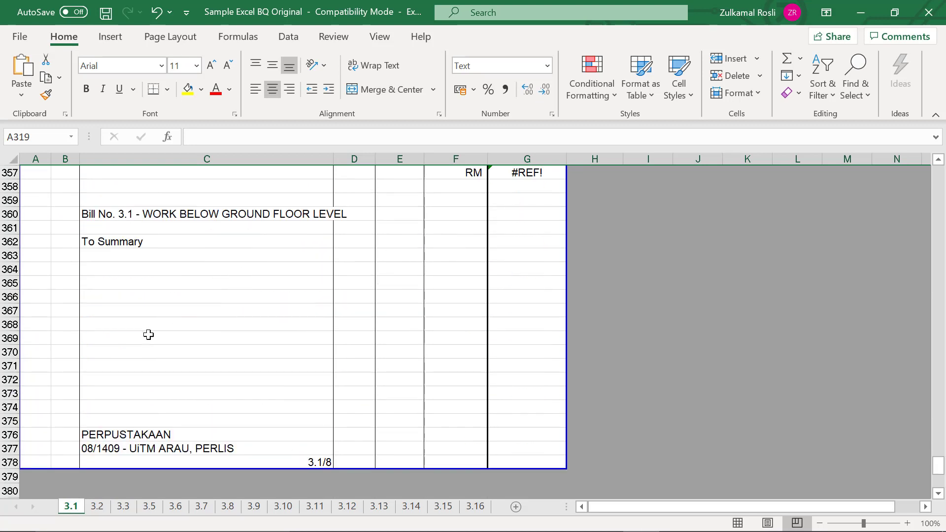
left_click(4, 462, "shift")
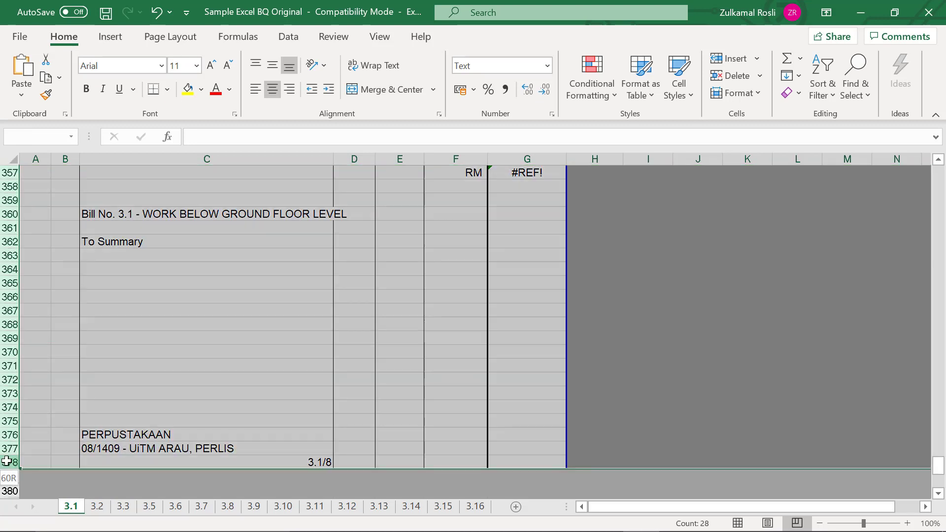
right_click(2, 380)
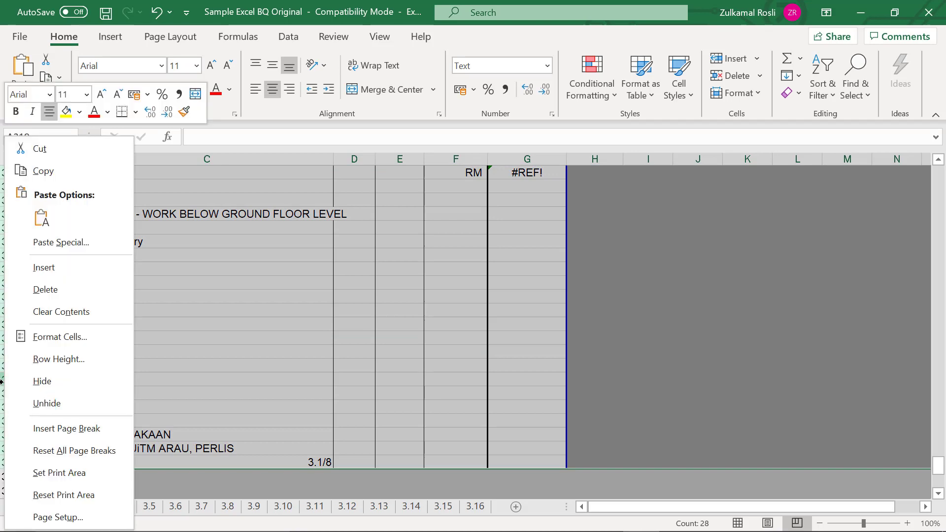
left_click(44, 290)
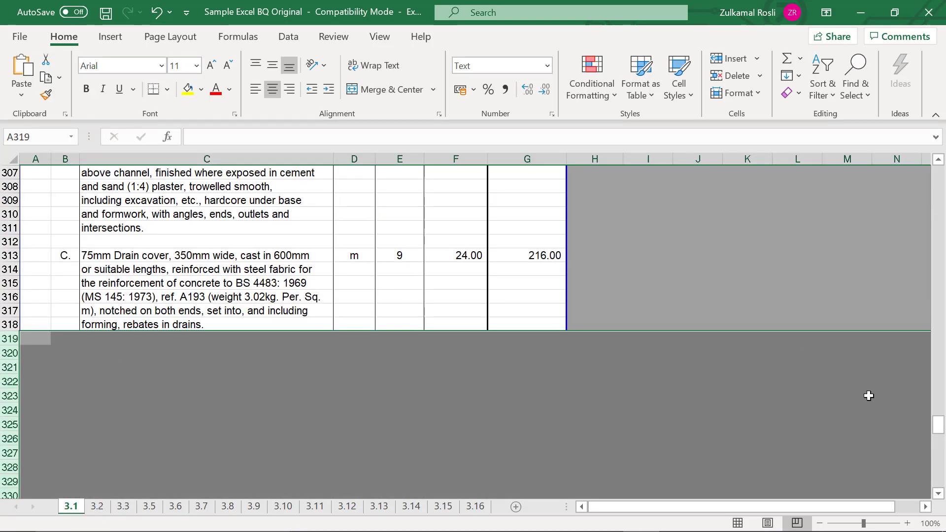
Step: Examine the start of sheet 3.1, checking the heading in row 1 and the blank row 15 separating items C and D
left_click_drag(937, 425, 938, 181)
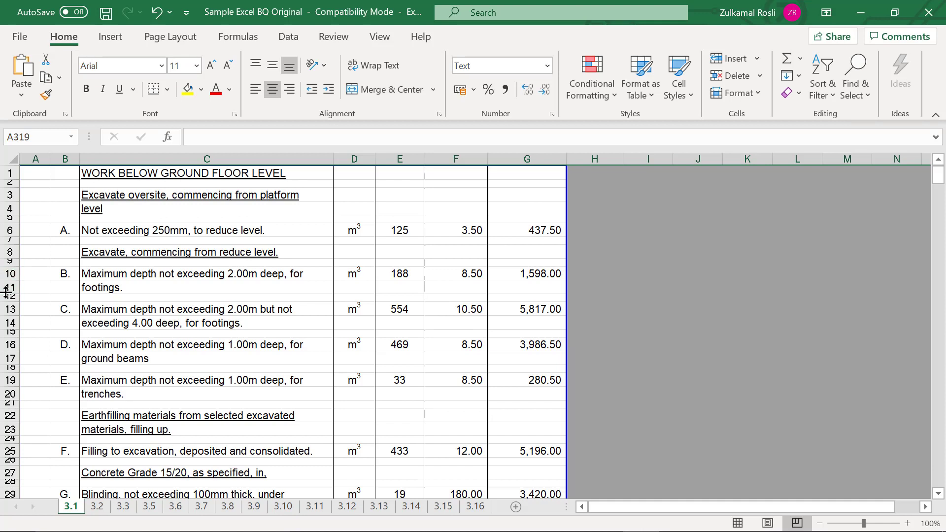
left_click(3, 324)
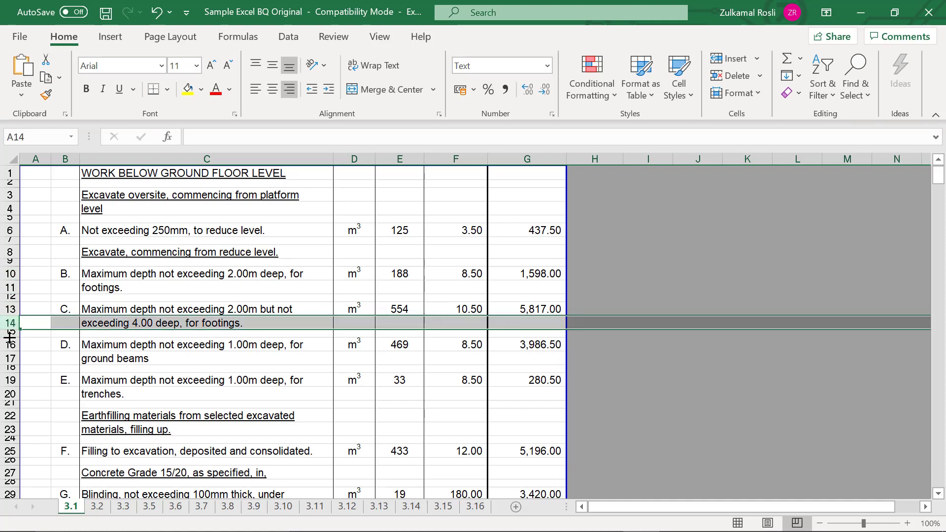
left_click(5, 345)
left_click(10, 334)
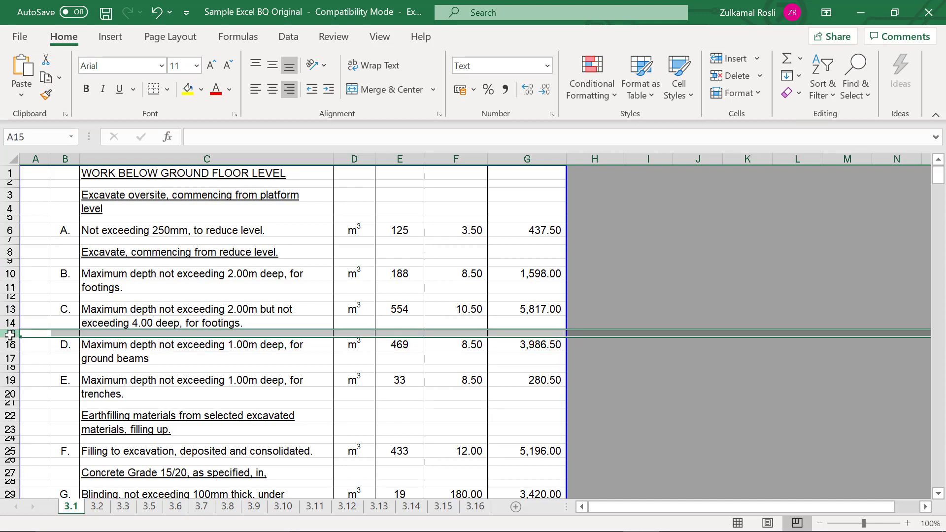
left_click(6, 324)
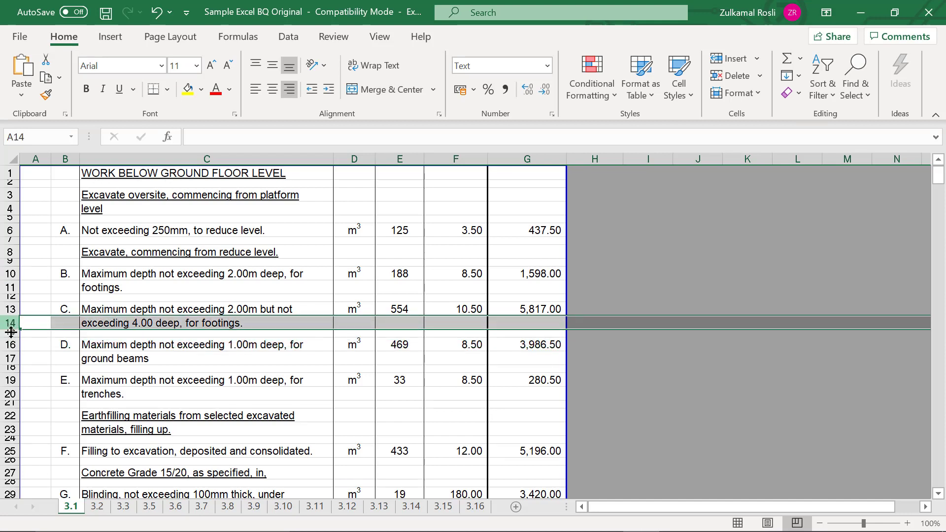
left_click(6, 344)
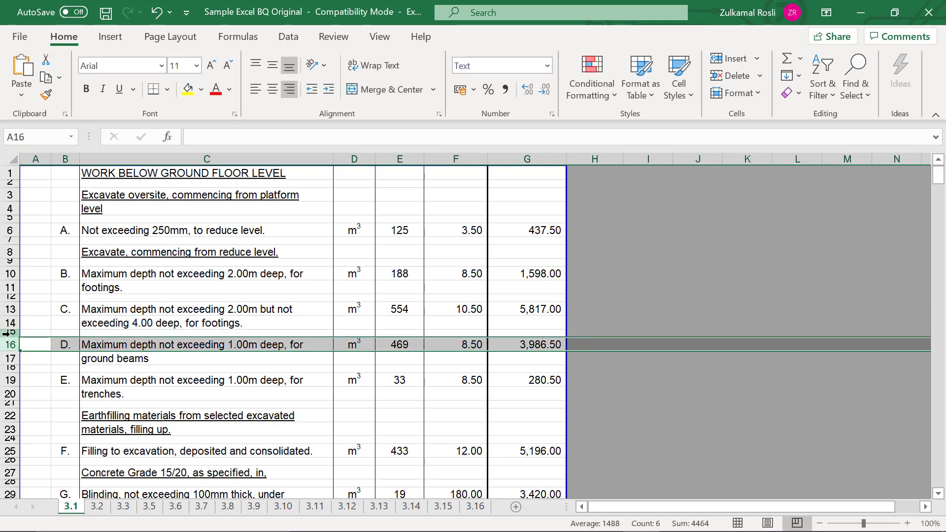
left_click(10, 334)
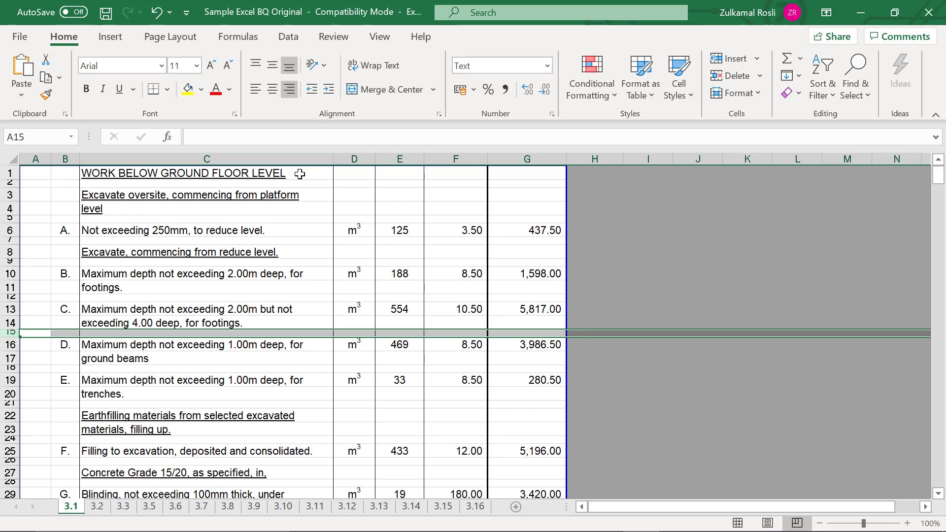
left_click(10, 173)
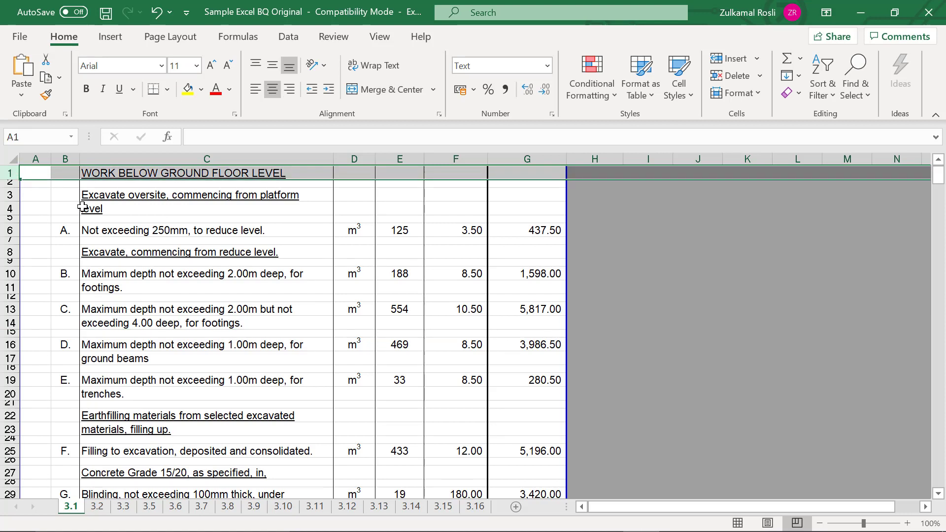
left_click(318, 228)
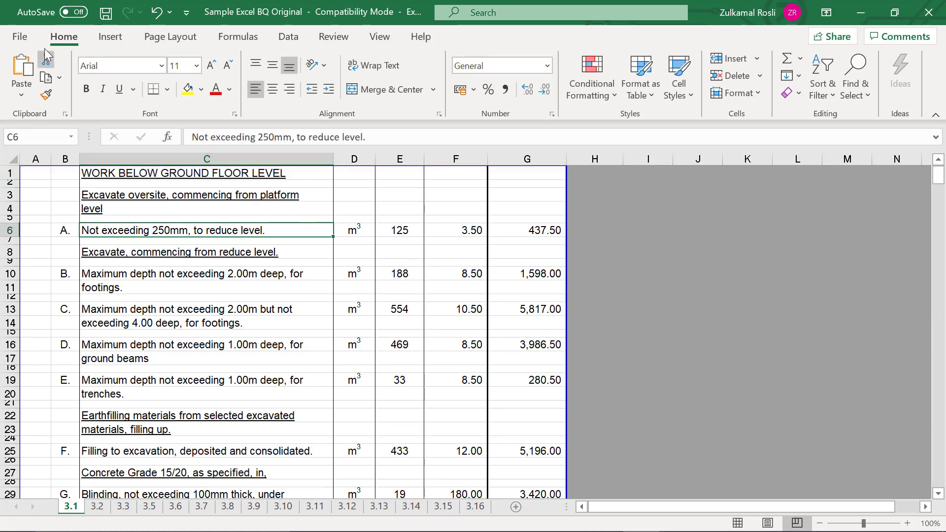
Step: Save a copy of the workbook as "Sample Excel BQ Original a" in the Sample Excel BQ folder
left_click(20, 39)
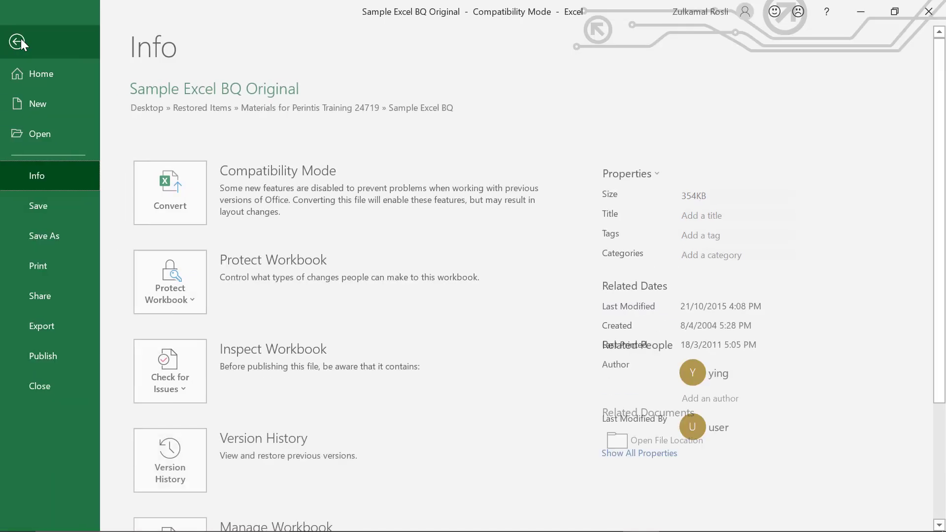
left_click(38, 234)
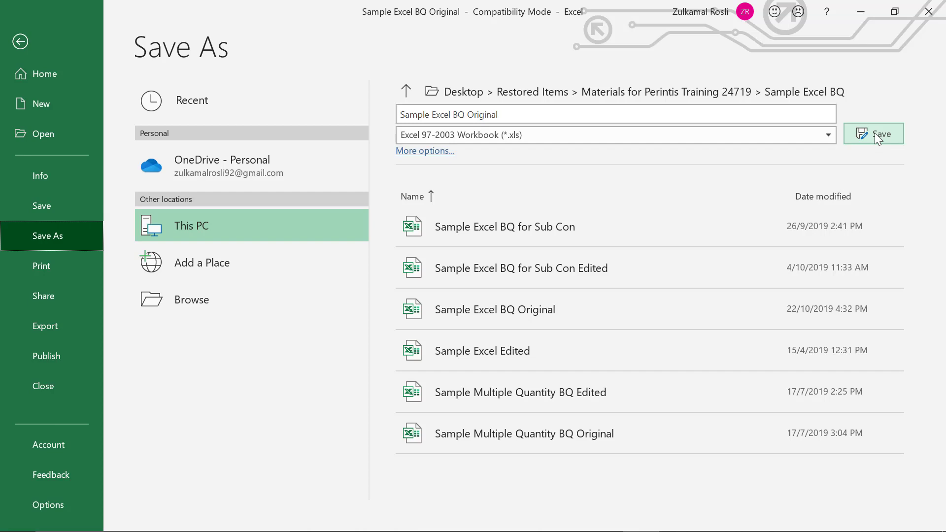
left_click(789, 114)
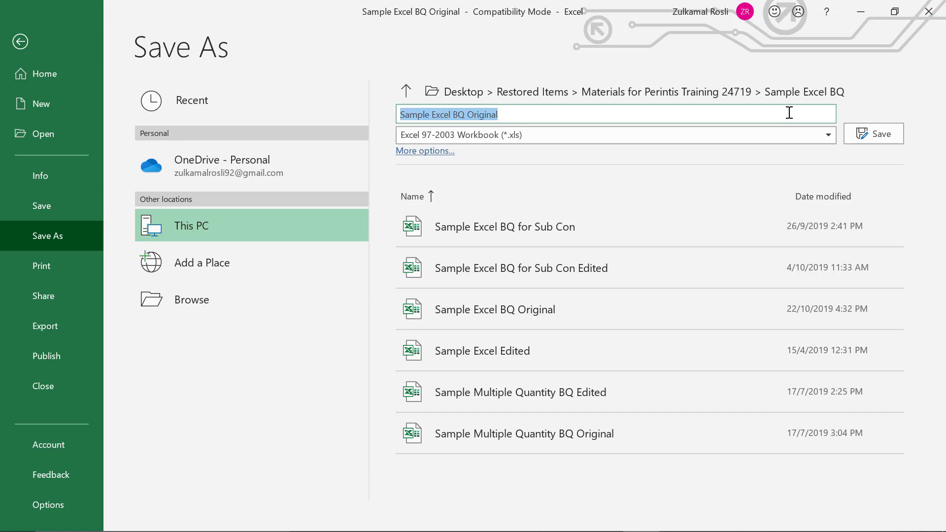
left_click(789, 113)
type("a")
left_click(865, 136)
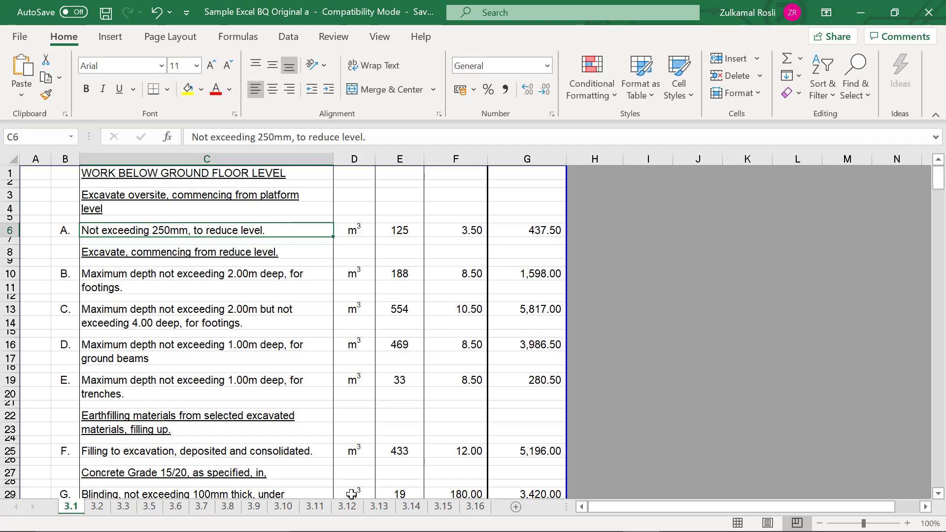
Step: Switch to BuildSpace in Chrome and load the "Sample Excel BQ Original a" file for import from Excel into Testing Project A
mouse_move(348, 530)
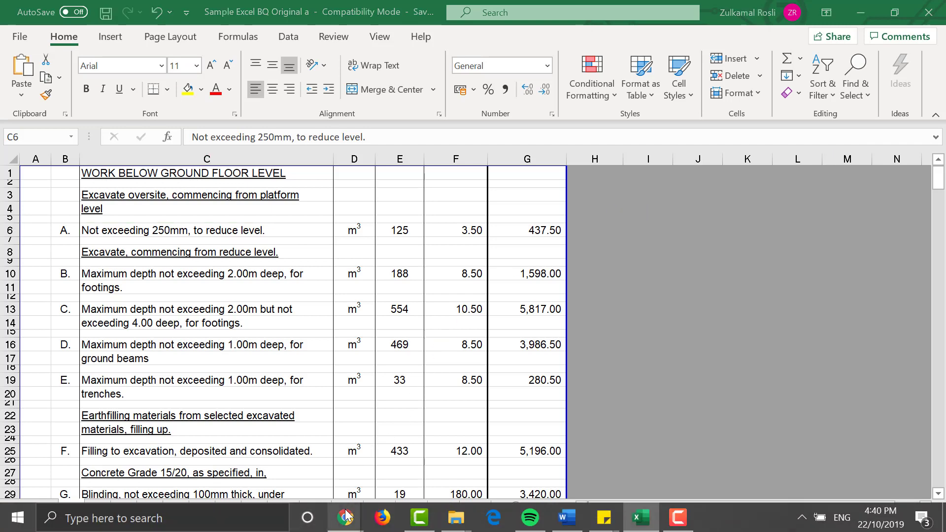
mouse_move(347, 510)
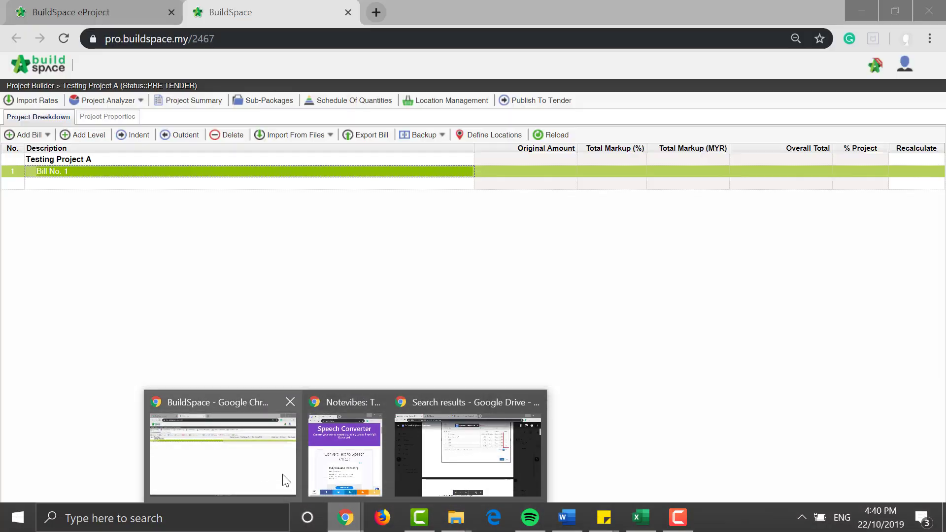
left_click(285, 480)
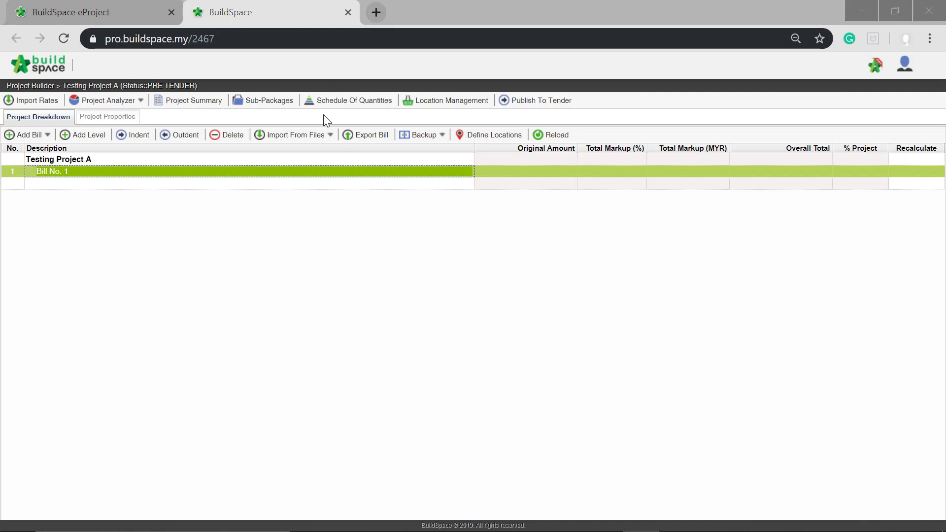
left_click(326, 134)
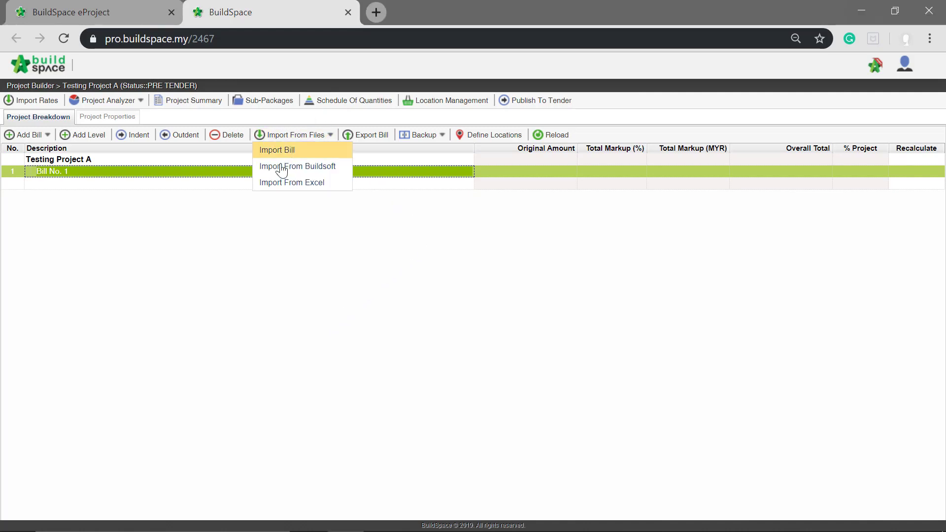
left_click(309, 186)
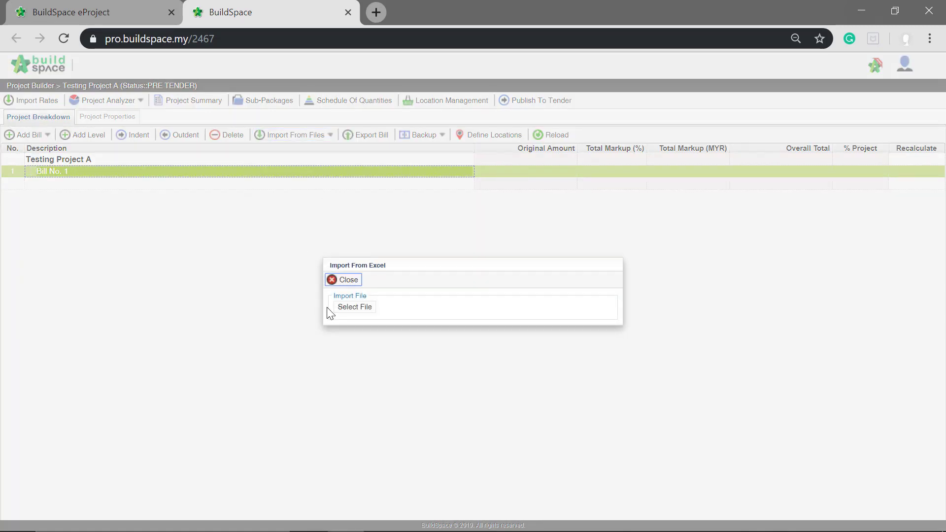
left_click(361, 308)
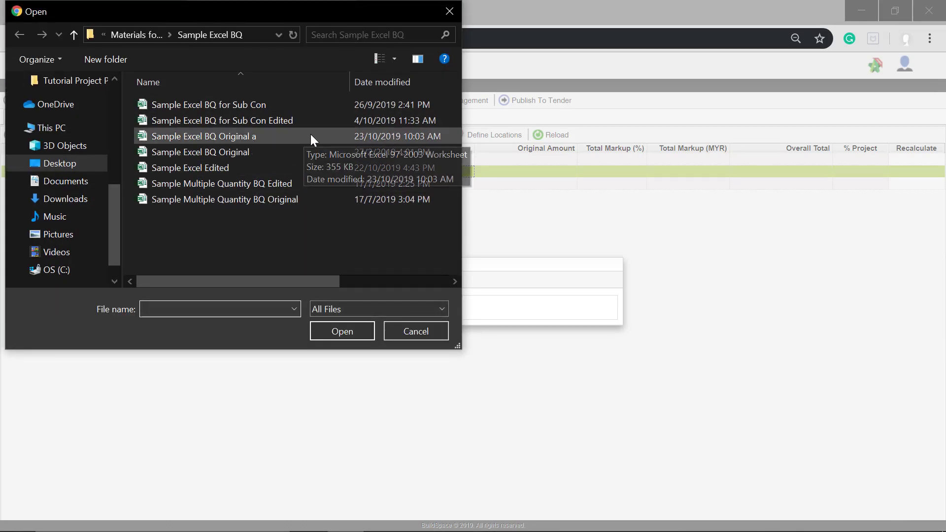
left_click(262, 136)
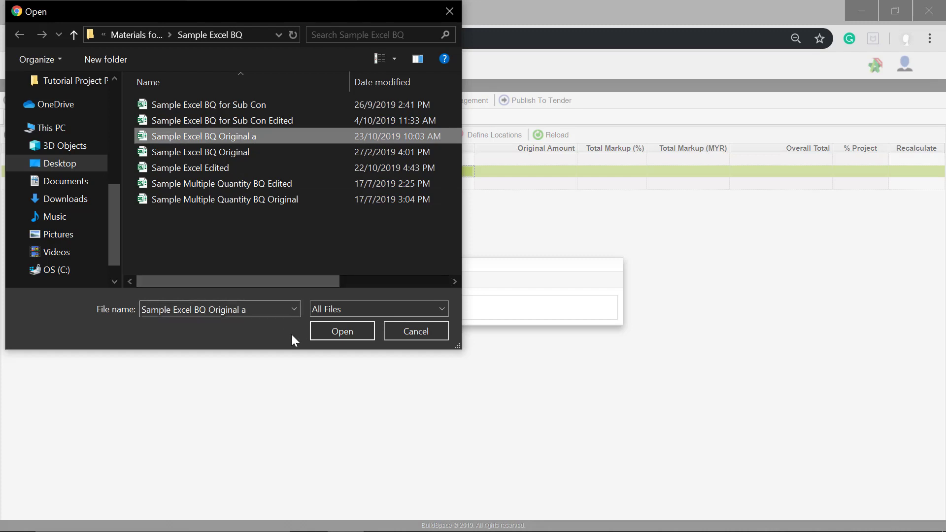
left_click(345, 326)
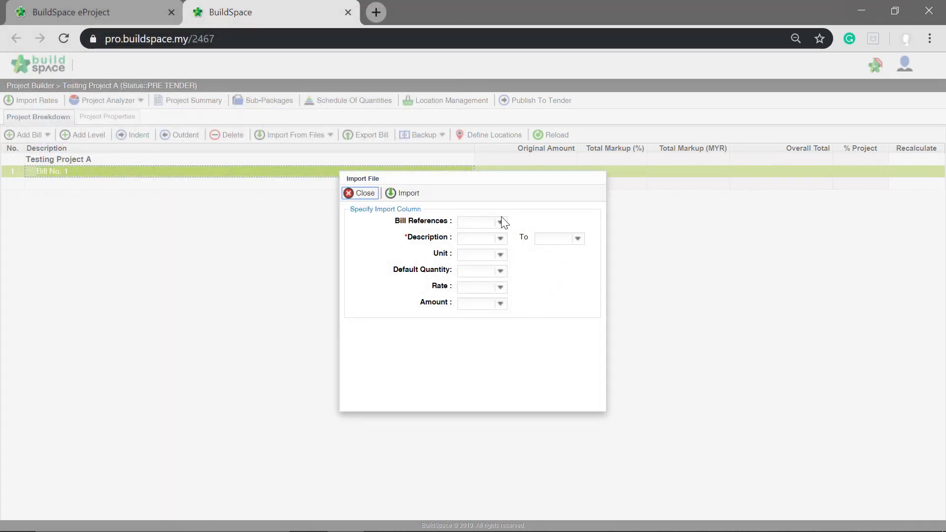
Step: Switch to the Excel workbook and check which columns of sheet 3.1 hold the description, unit, quantity and rate
mouse_move(407, 527)
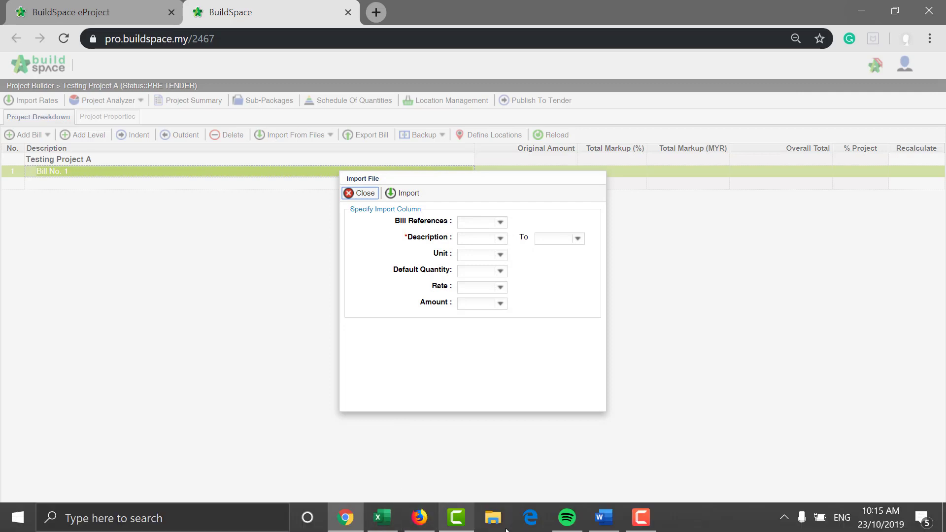
left_click(391, 526)
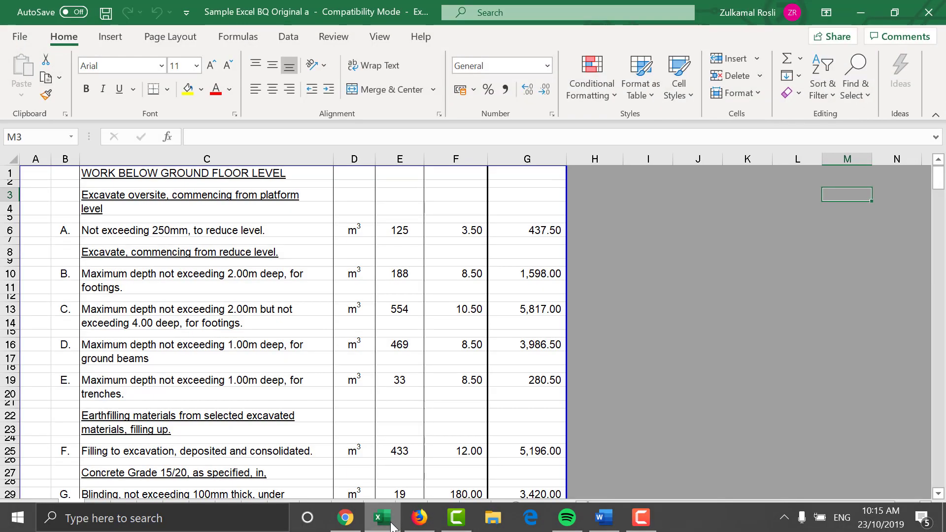
left_click(257, 160)
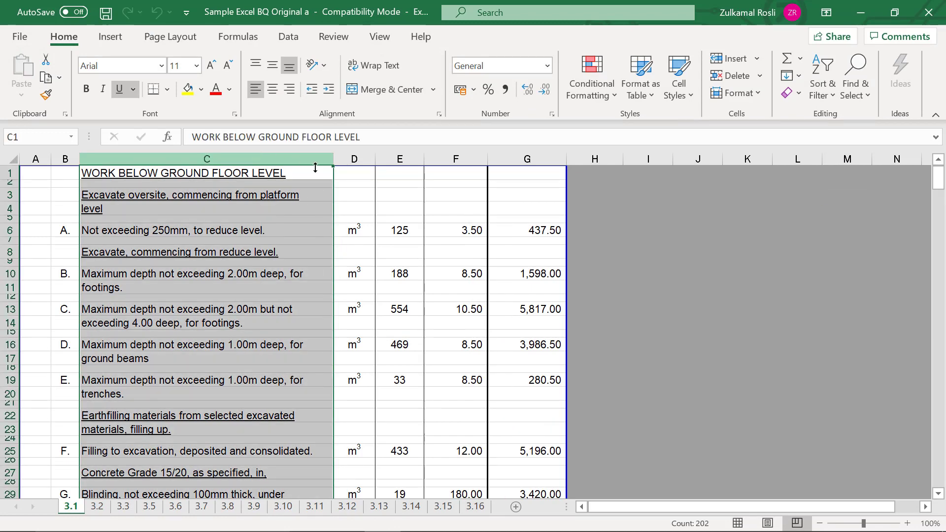
left_click(359, 159)
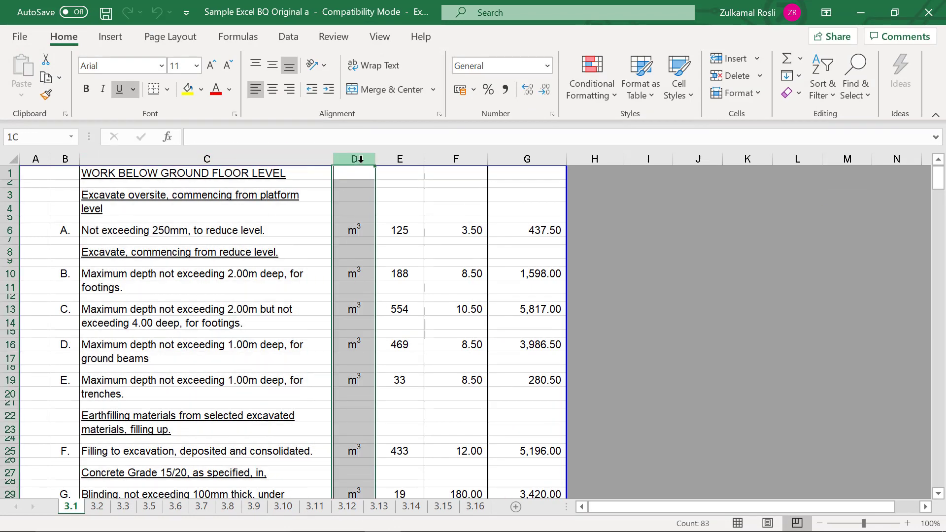
left_click(400, 158)
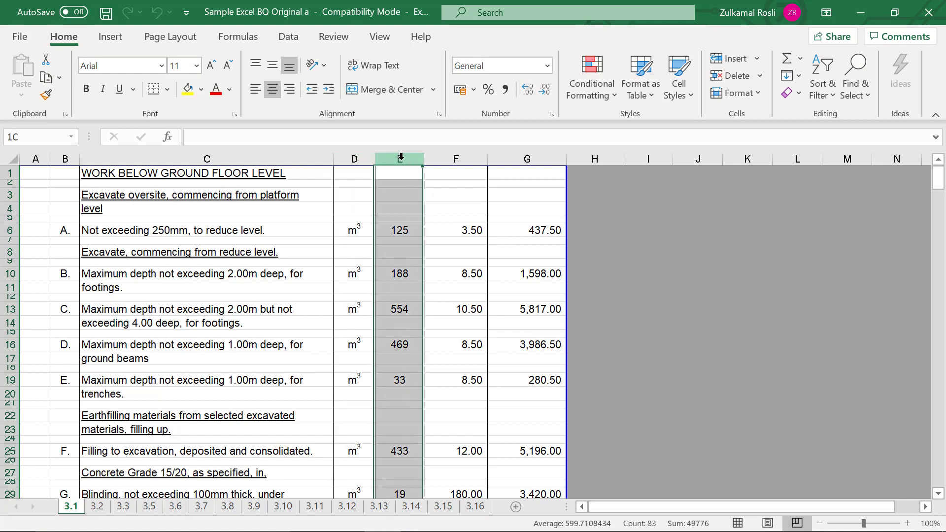
left_click(450, 157)
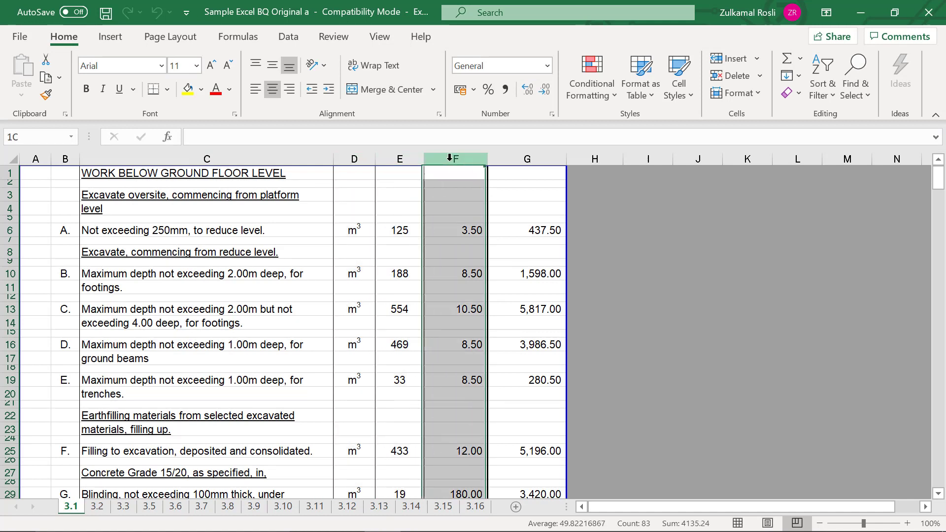
left_click(860, 16)
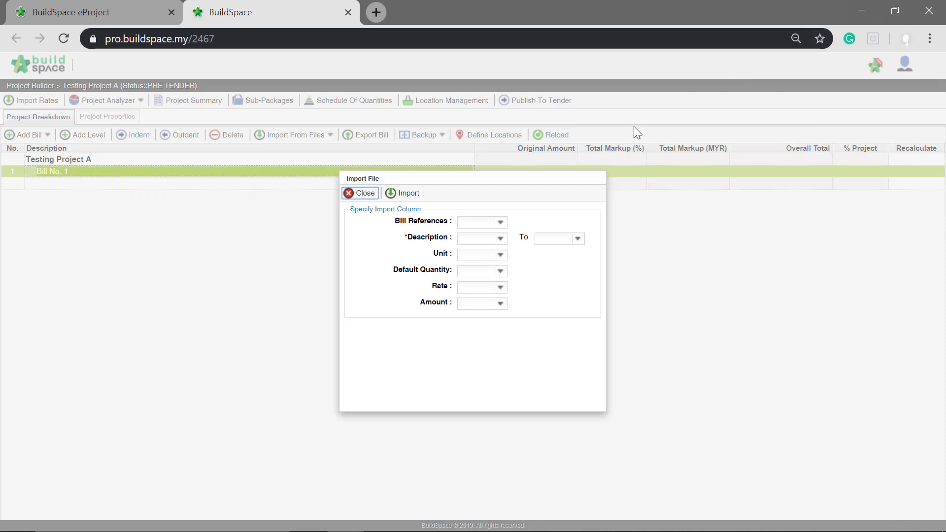
Step: In BuildSpace, map the import columns as Description C to C, Unit D, Default Quantity E and Rate F, and load the element list
left_click(499, 239)
left_click(478, 270)
left_click(582, 243)
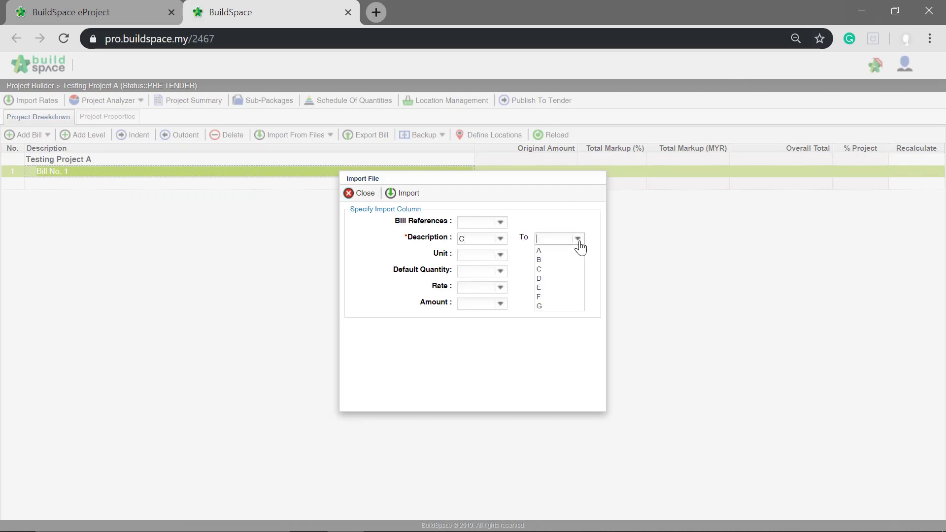
left_click(552, 270)
left_click(500, 255)
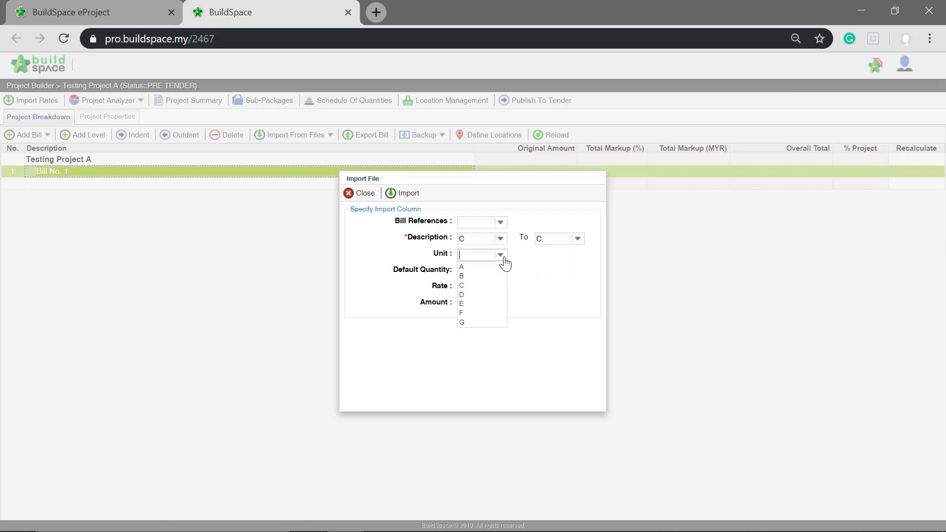
left_click(469, 296)
left_click(500, 275)
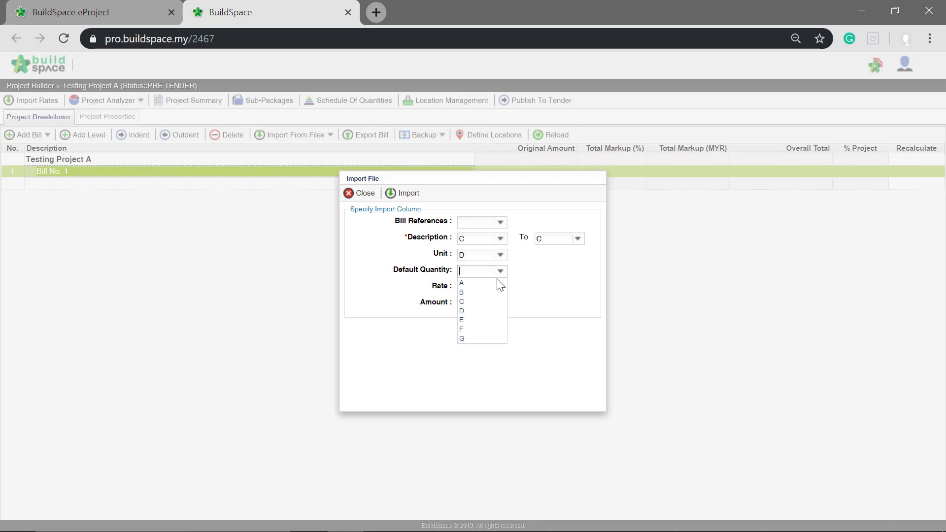
left_click(479, 321)
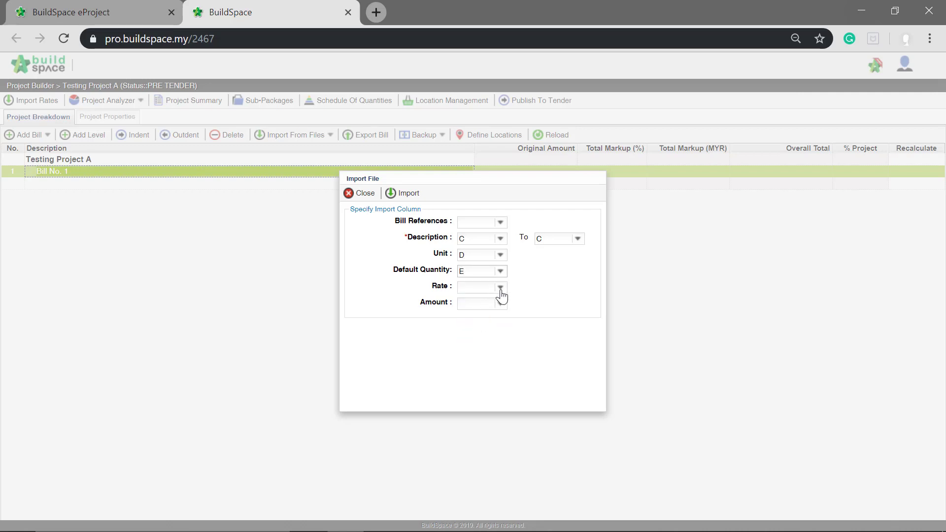
left_click(501, 289)
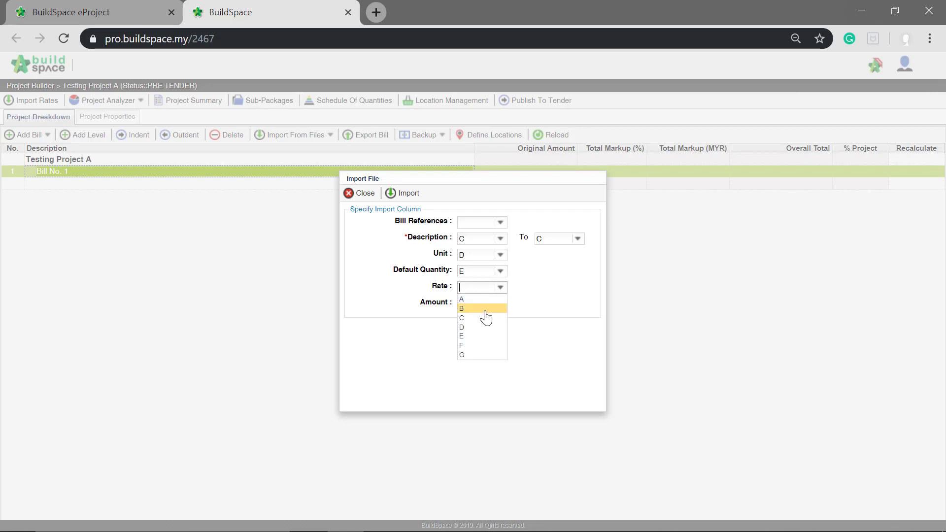
left_click(474, 346)
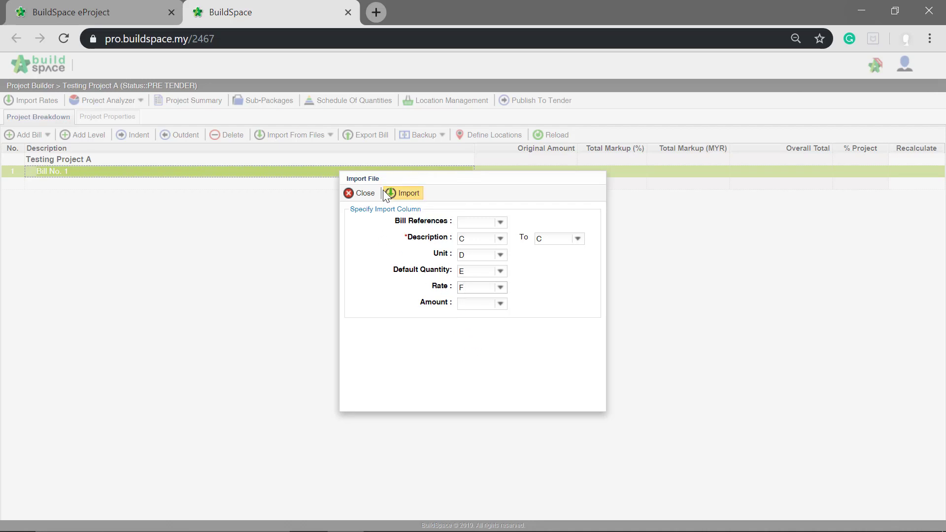
left_click(412, 194)
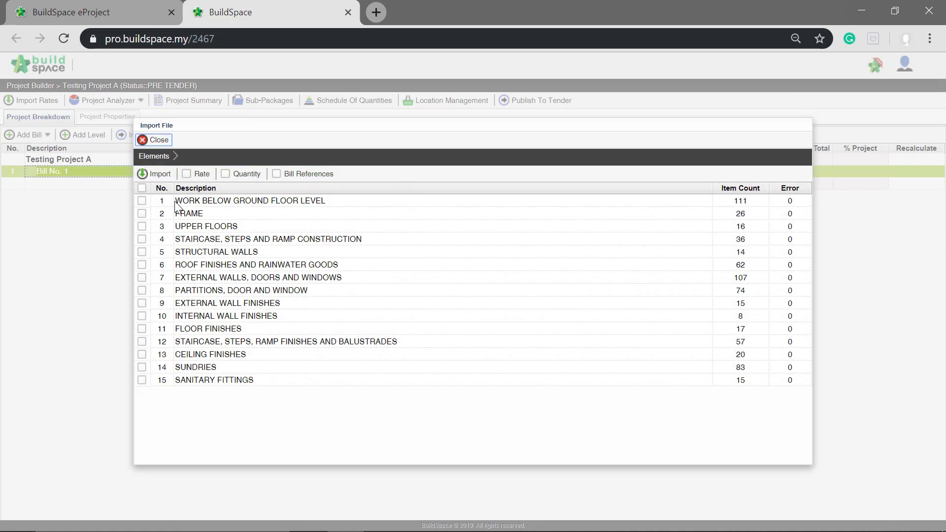
Step: Select all the elements, include their quantities, and import them into Bill No. 1
left_click(142, 188)
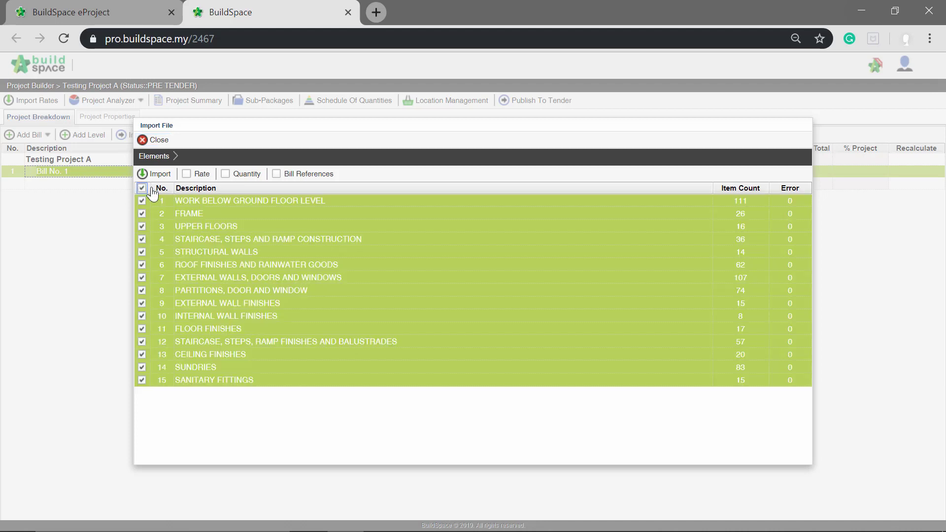
left_click(230, 177)
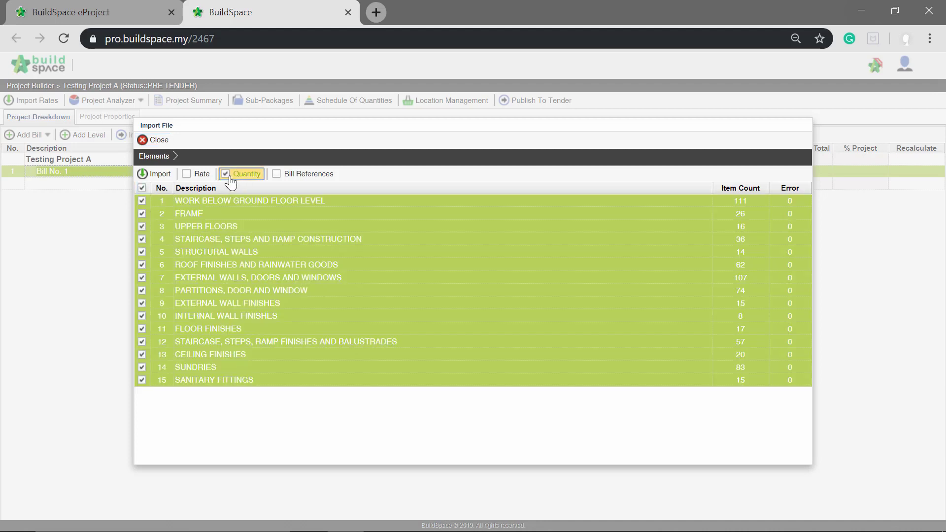
left_click(161, 174)
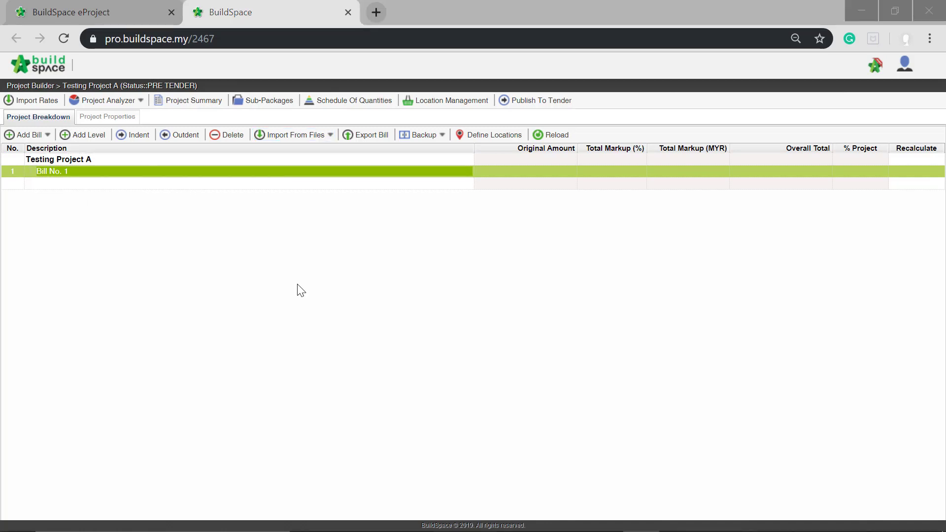
Step: Open the WORK BELOW GROUND FLOOR LEVEL element of Bill No. 1 and set the rate of "Not exceeding 250mm, to reduce level." to 100
double_click(139, 171)
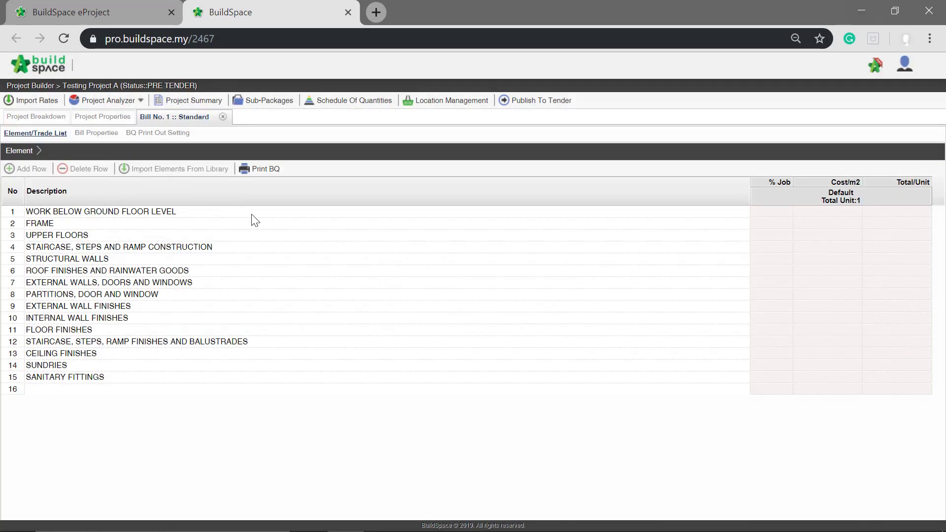
double_click(131, 211)
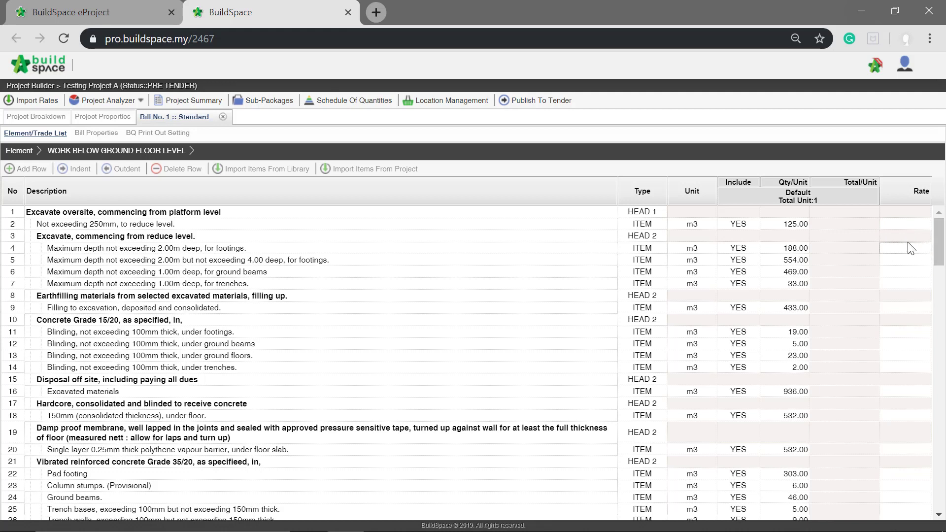
left_click(908, 224)
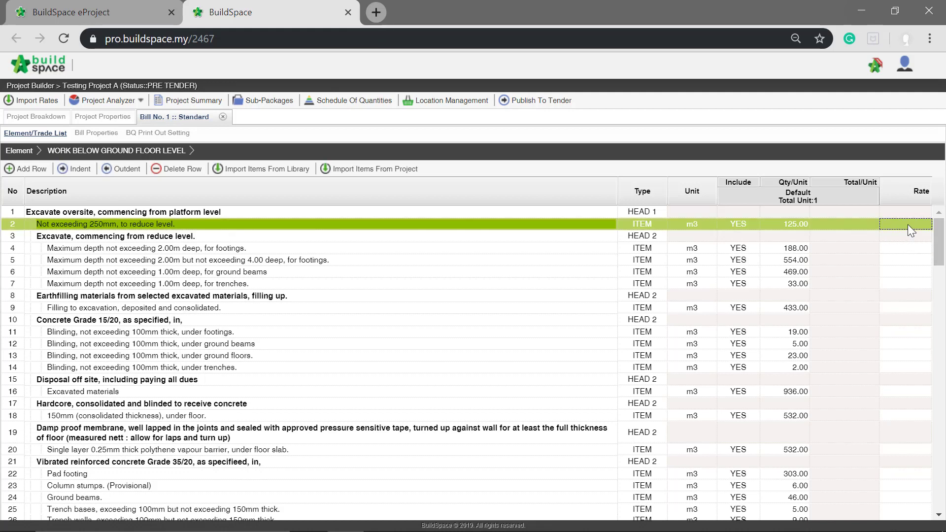
key("Return")
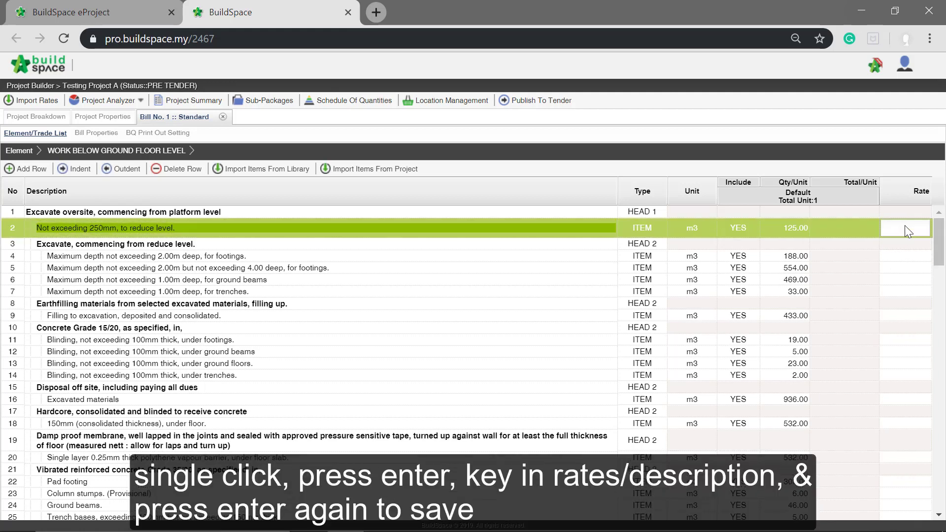
type("100")
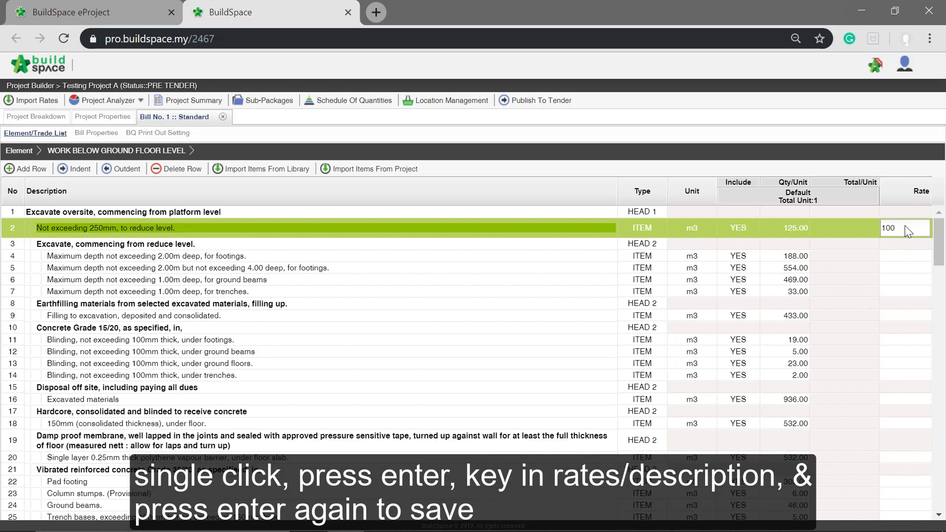
key("Return")
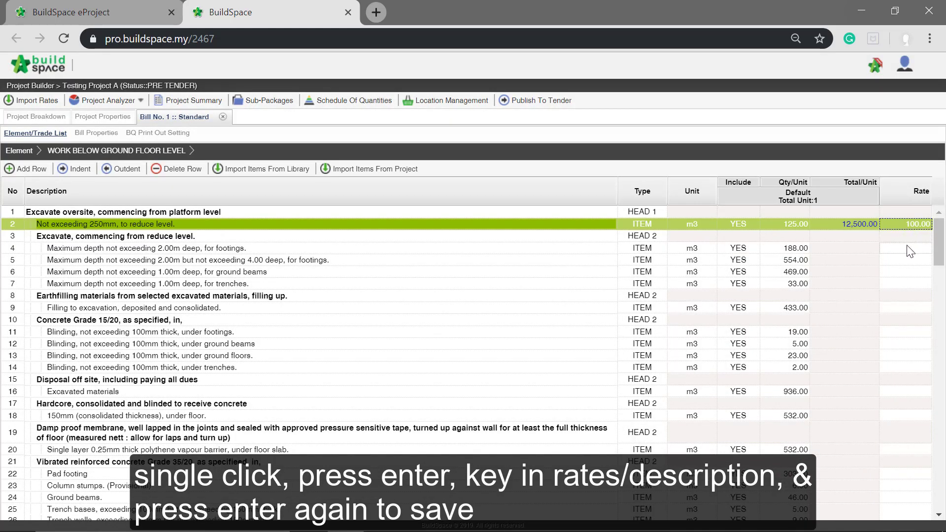
Step: Set the rate of the item "Maximum depth not exceeding 2.00m deep, for footings." to 50
left_click(906, 247)
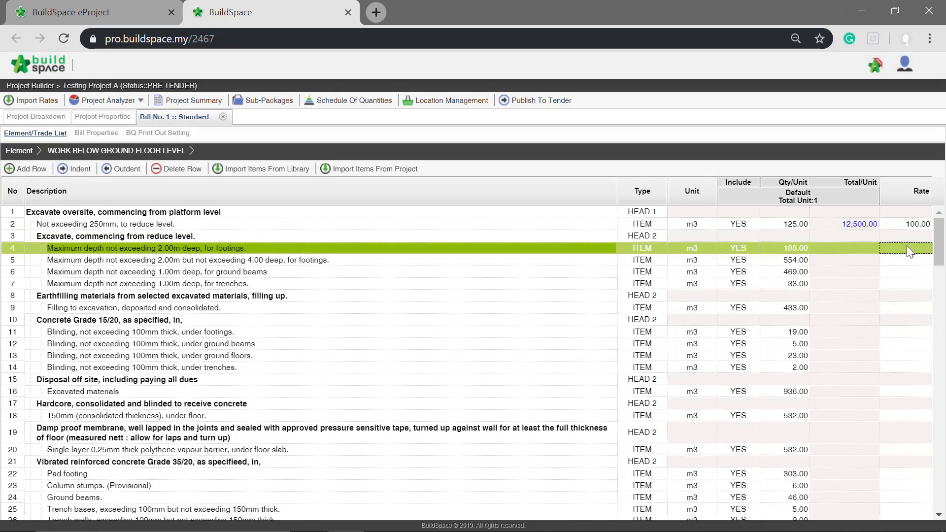
left_click(907, 249)
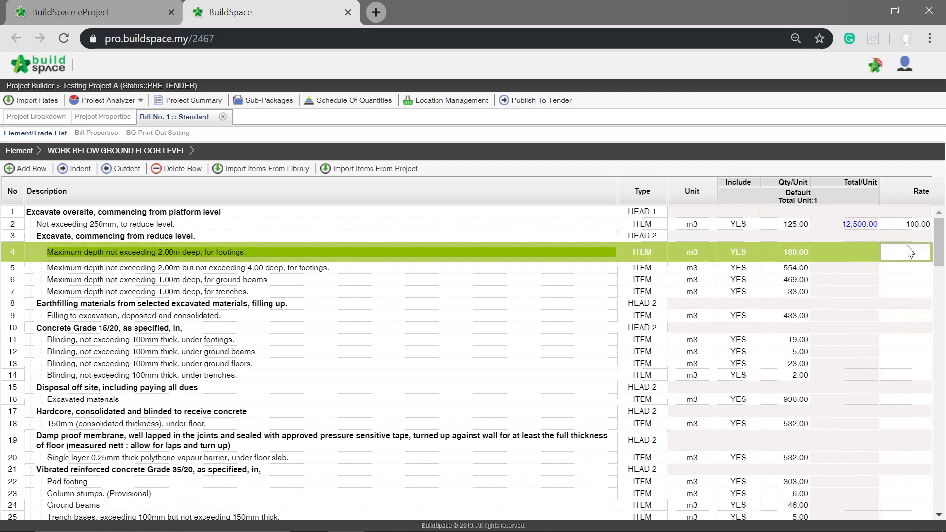
type("50")
key("Return")
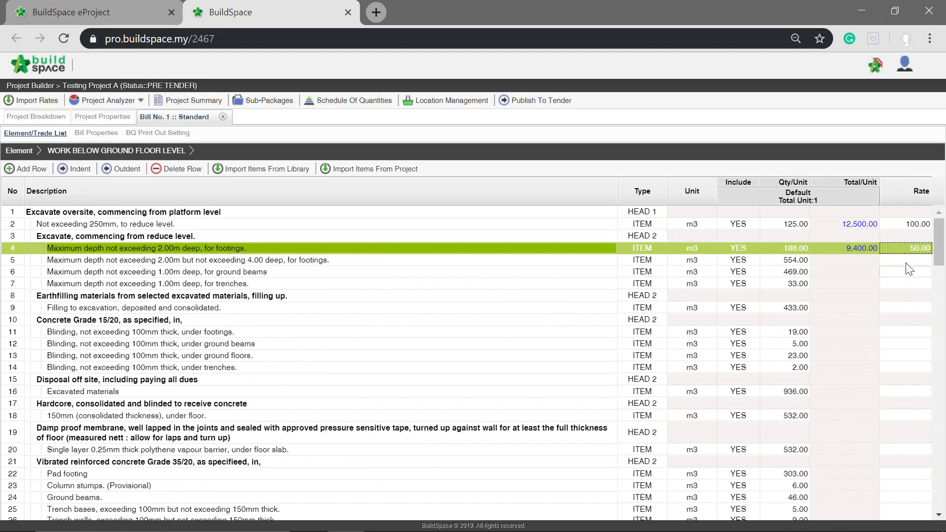
Step: Open the build-up rate of item 5, add the Material, Labour and Plant resource categories, and expand the Material category
left_click(909, 261)
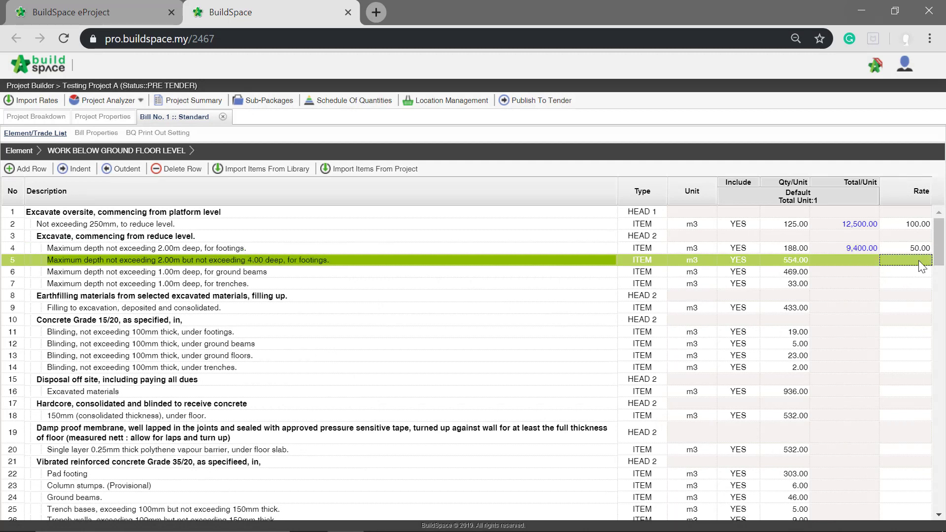
double_click(919, 262)
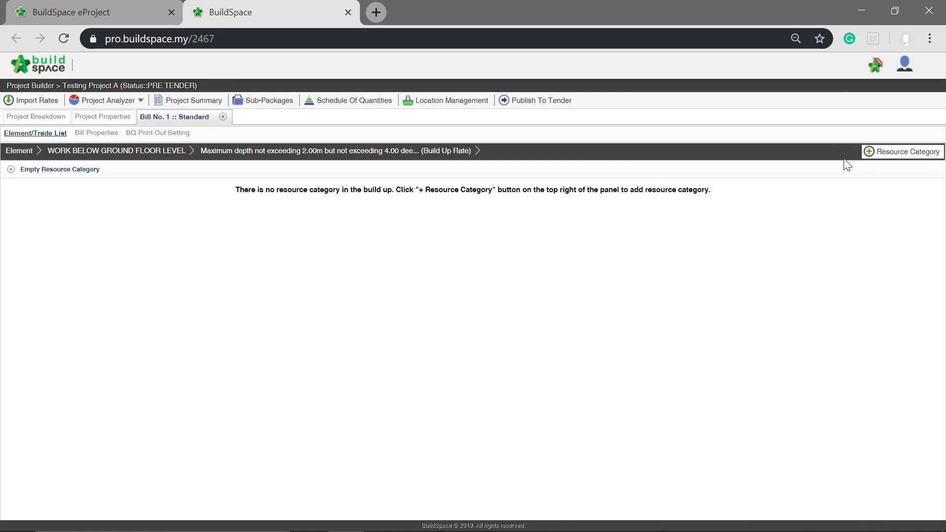
left_click(883, 156)
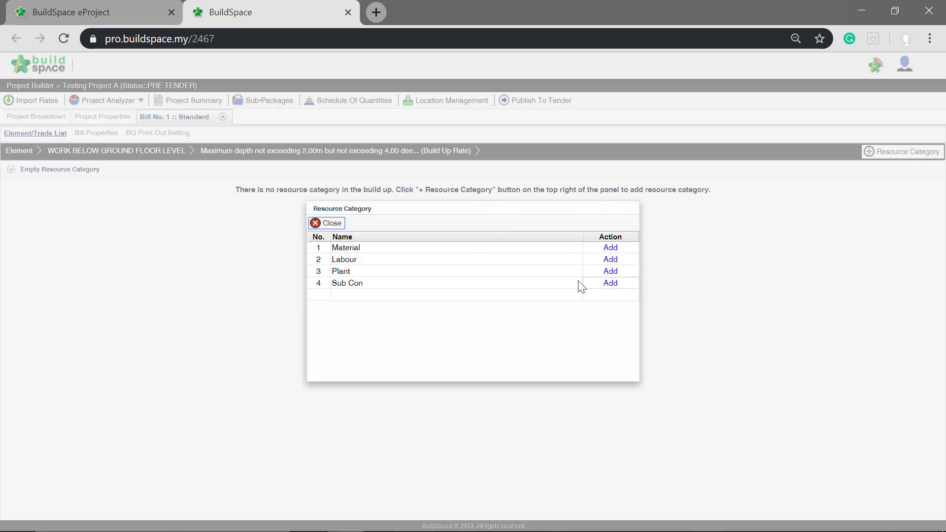
left_click(609, 248)
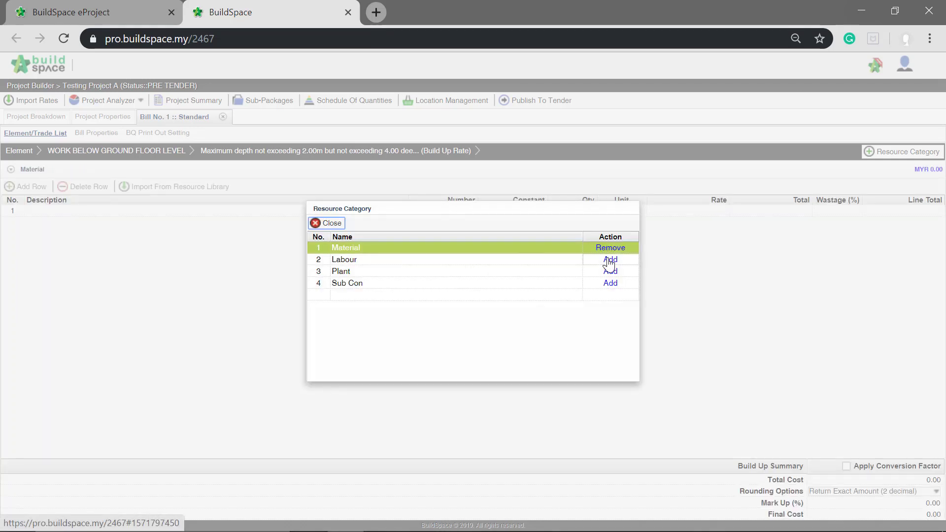
left_click(609, 260)
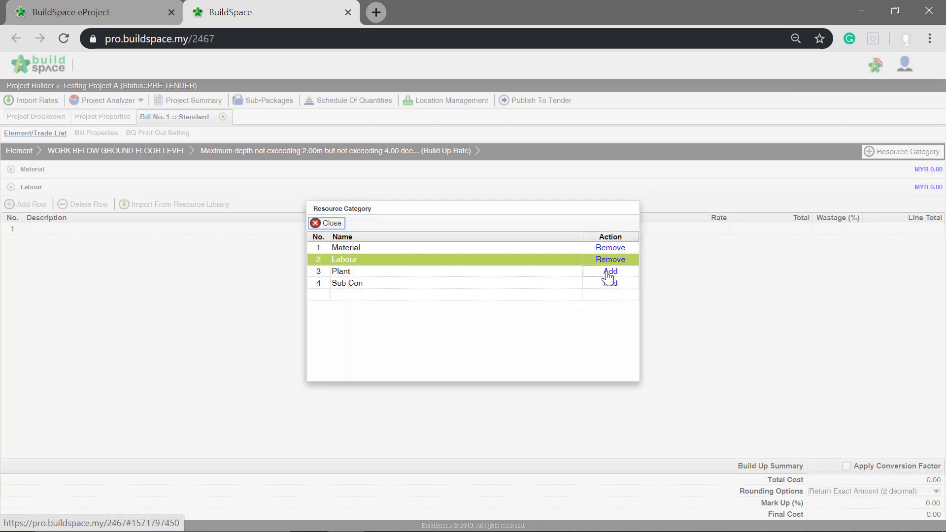
left_click(610, 271)
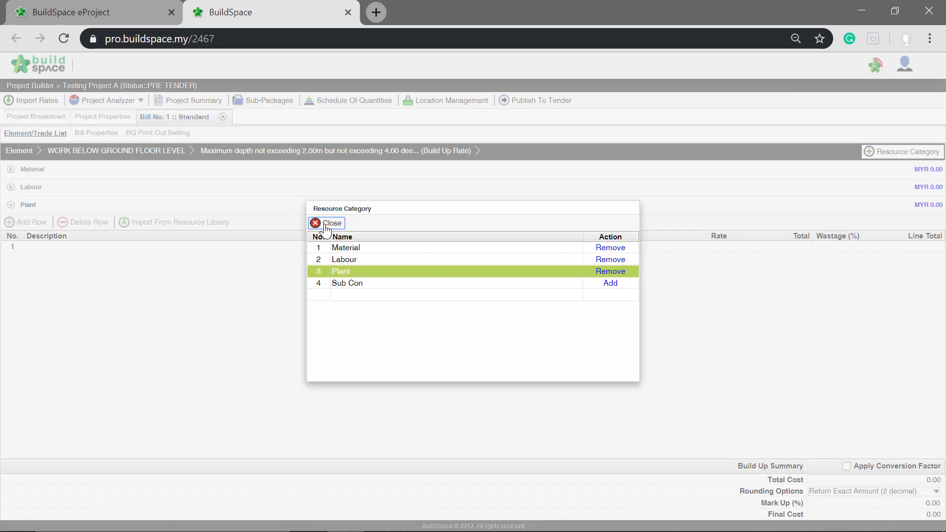
left_click(326, 223)
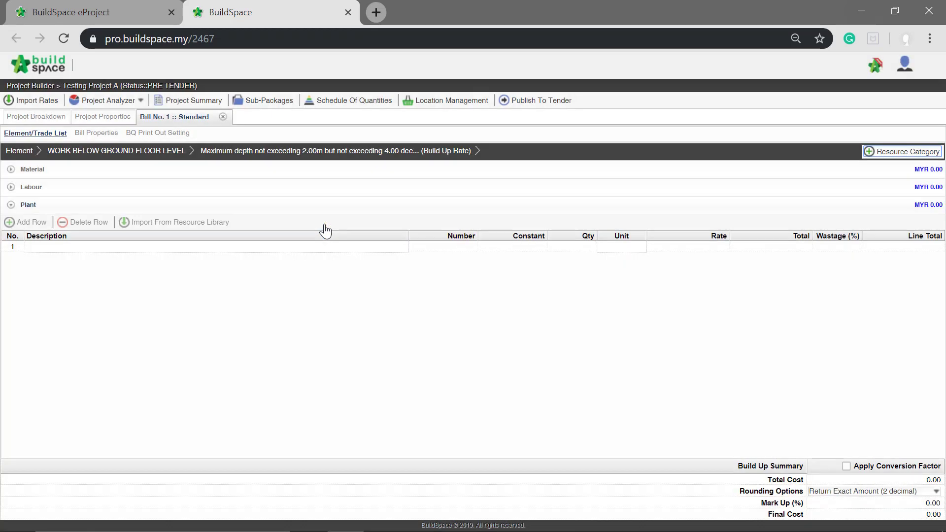
left_click(38, 188)
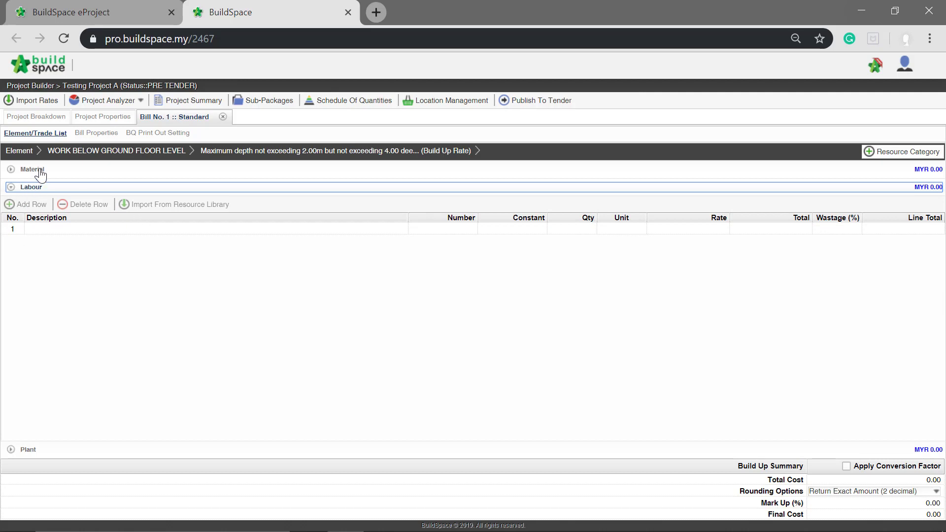
left_click(34, 170)
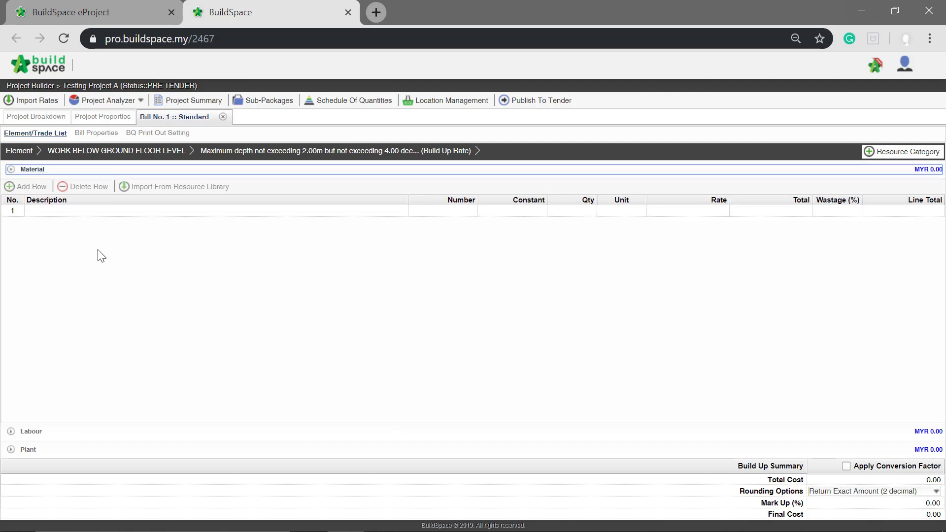
Step: Enter "Sand & Gravel" as the description of the first row in the Material category
left_click(105, 211)
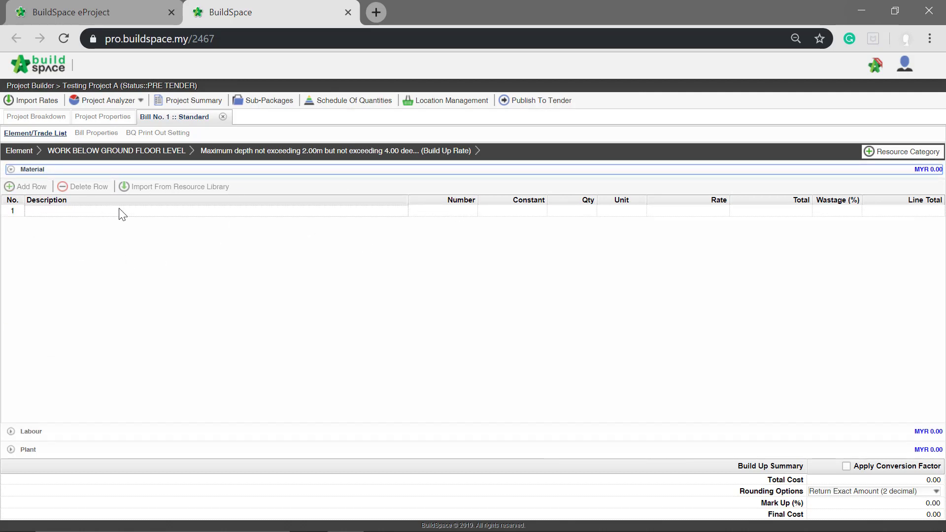
left_click(121, 212)
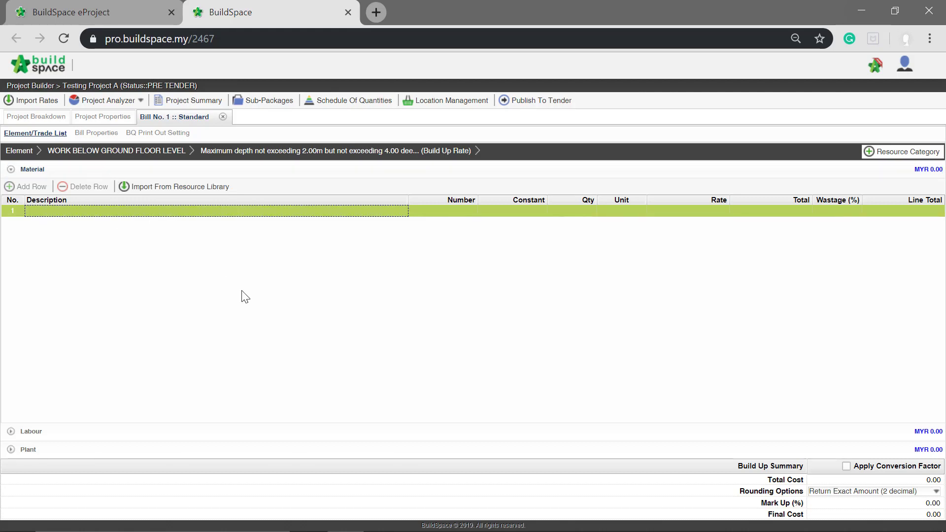
key("Return")
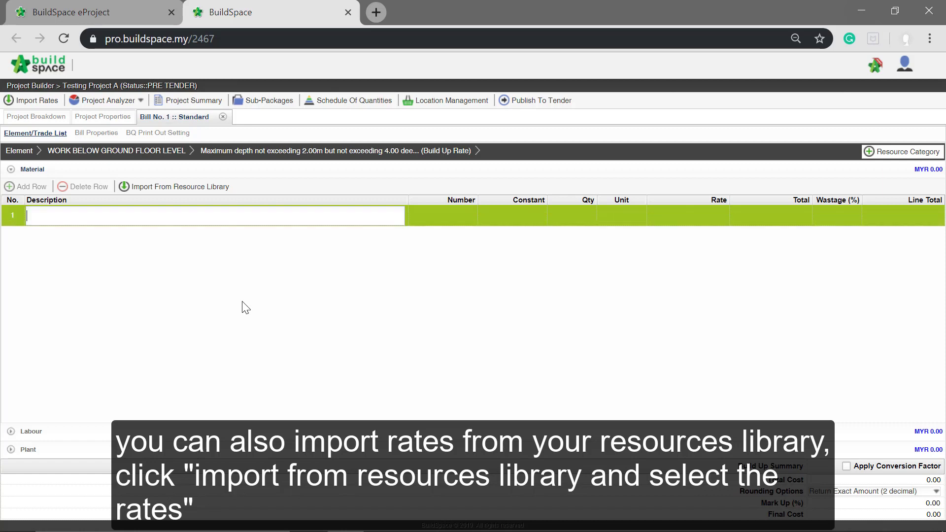
type("San")
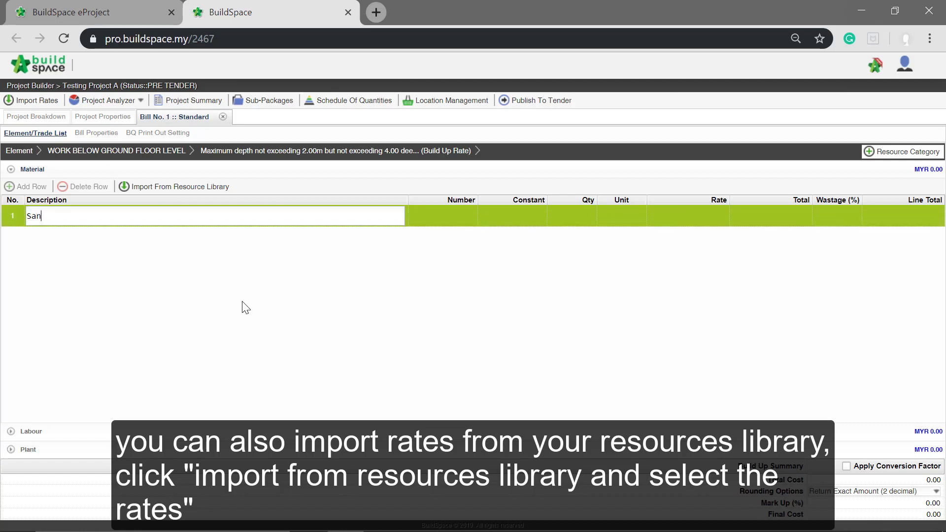
type("d & m")
type("ravel")
key("Return")
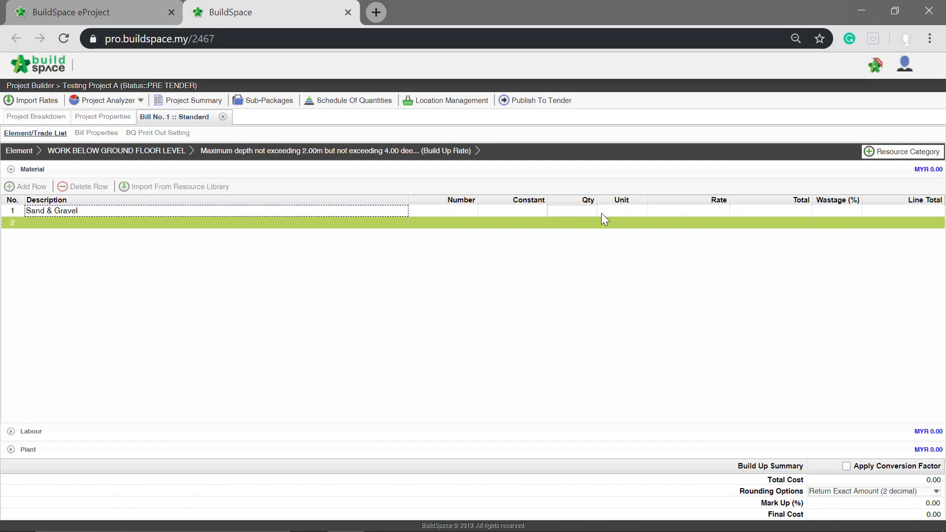
Step: Set the unit of the Sand & Gravel row to m2 and its quantity to 3
left_click(616, 211)
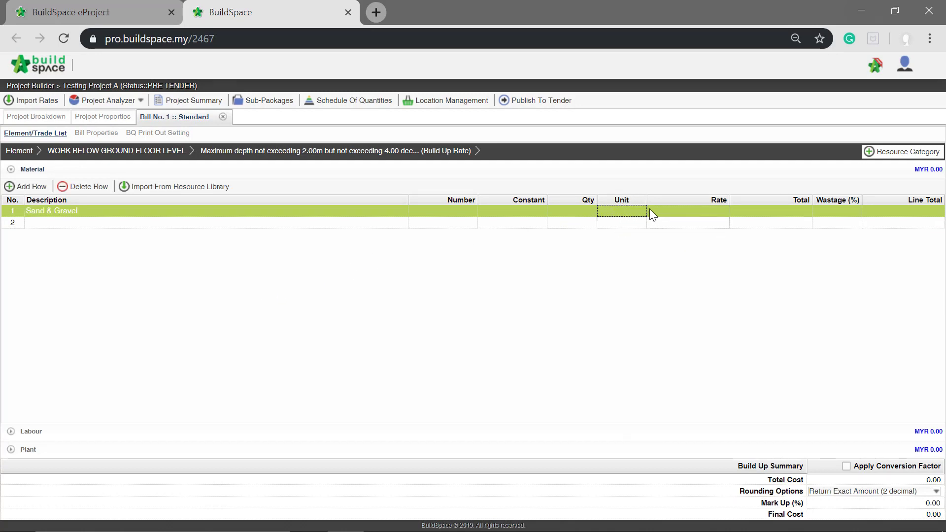
double_click(630, 206)
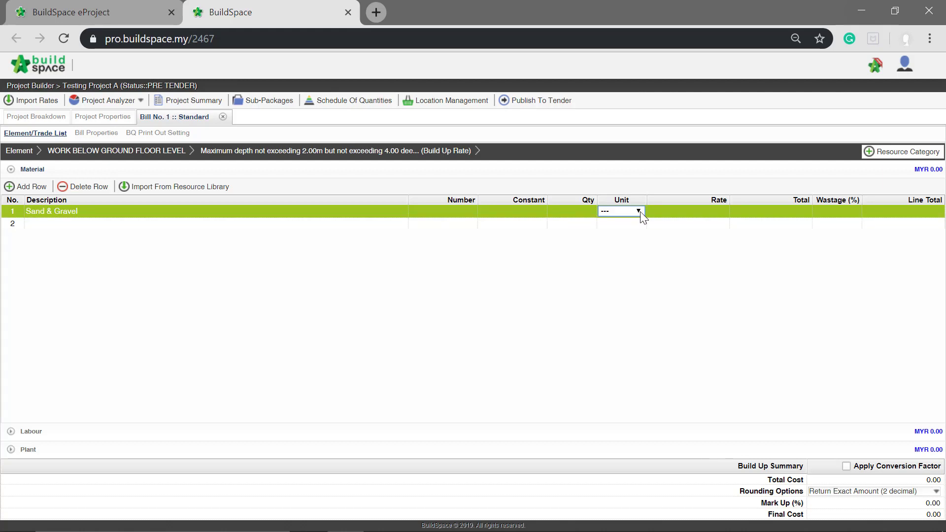
left_click(639, 211)
left_click_drag(644, 234, 643, 343)
left_click(631, 349)
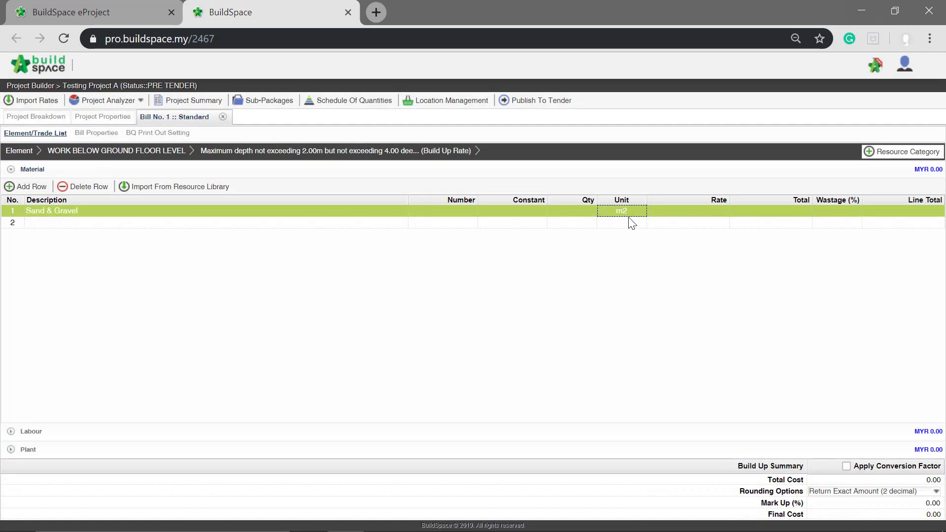
left_click(580, 211)
key("Return")
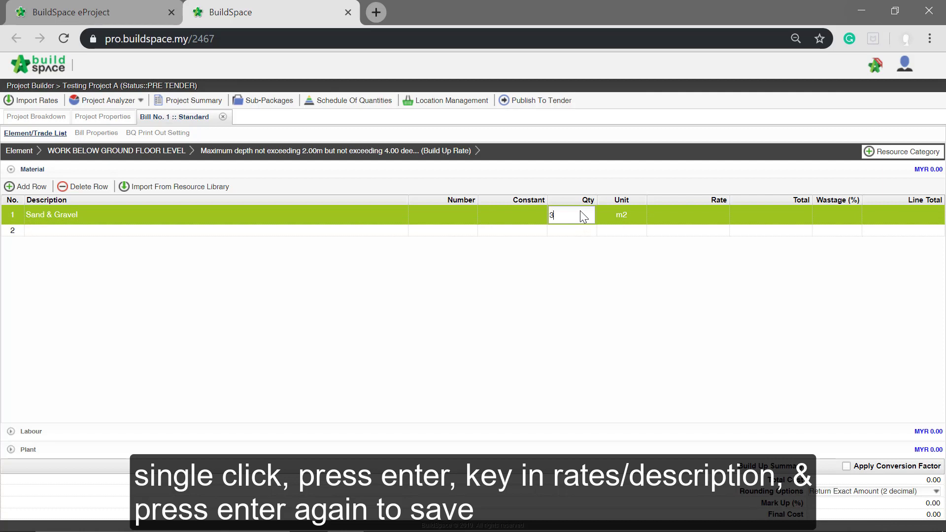
key("Return")
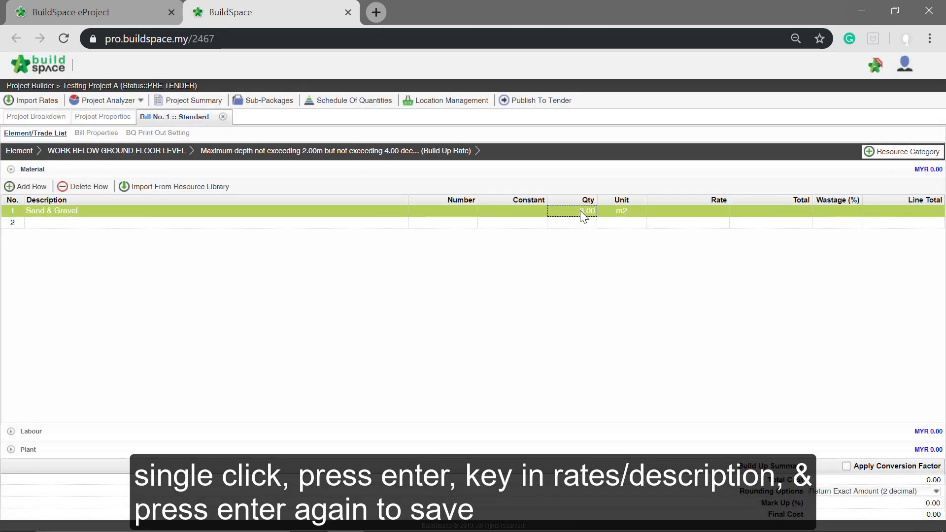
Step: Set the rate of the Sand & Gravel row to 14 and its wastage to 5%
left_click(716, 211)
key("Return")
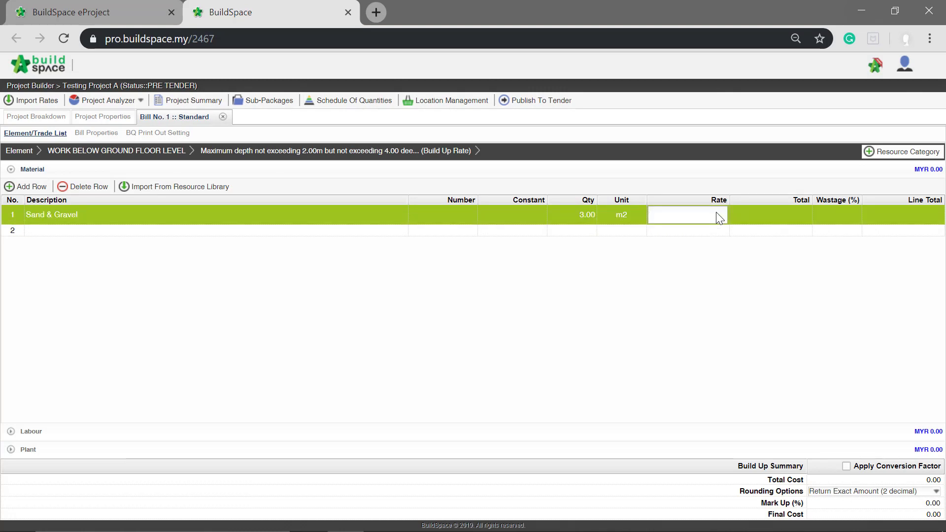
type("14")
key("Return")
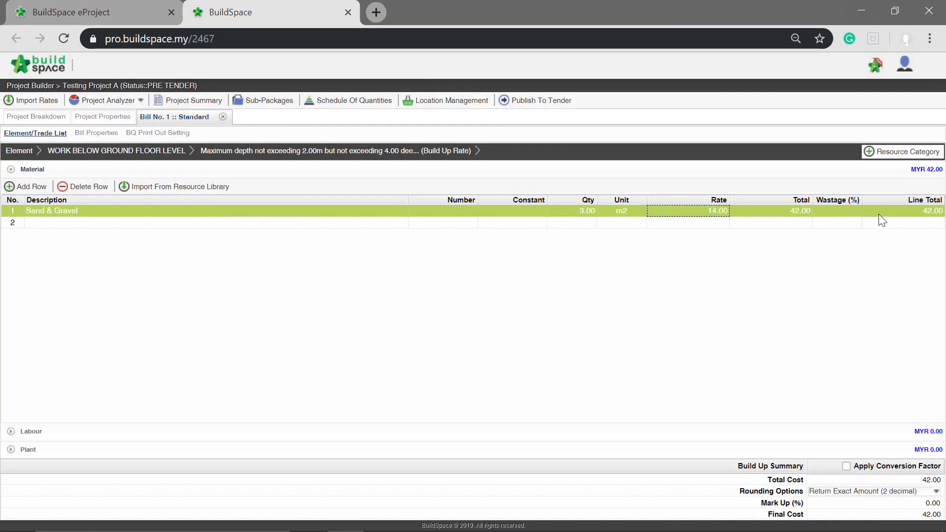
left_click(840, 213)
left_click(837, 209)
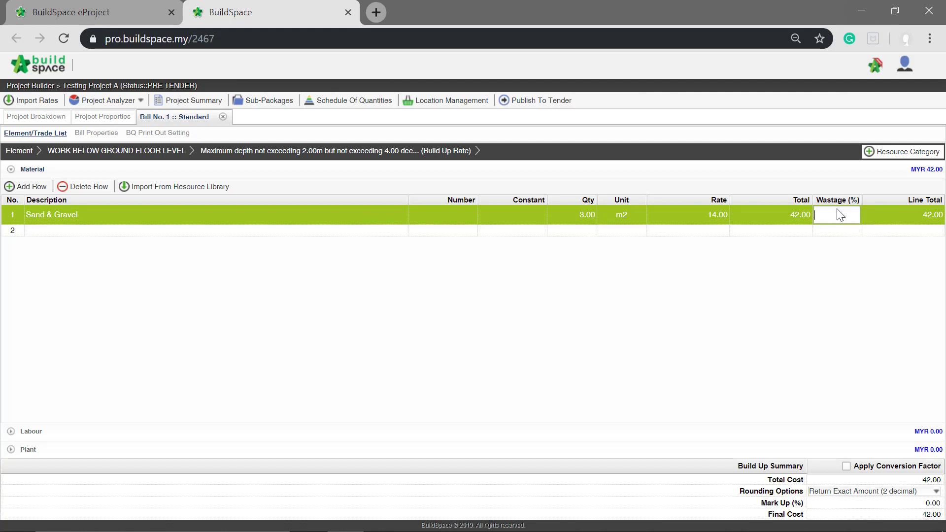
key("Return")
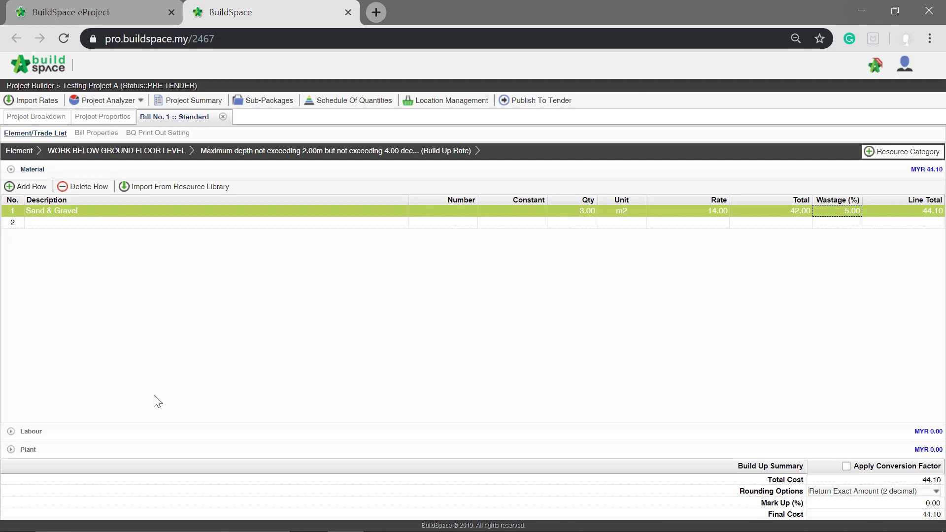
Step: Expand the Labour category and enter "General Worker" as the description of its first row
left_click(72, 437)
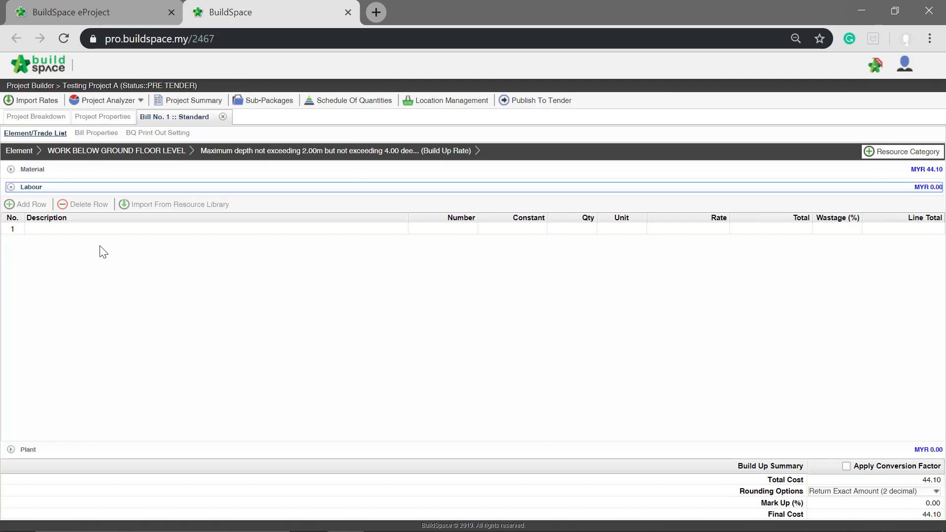
left_click(119, 229)
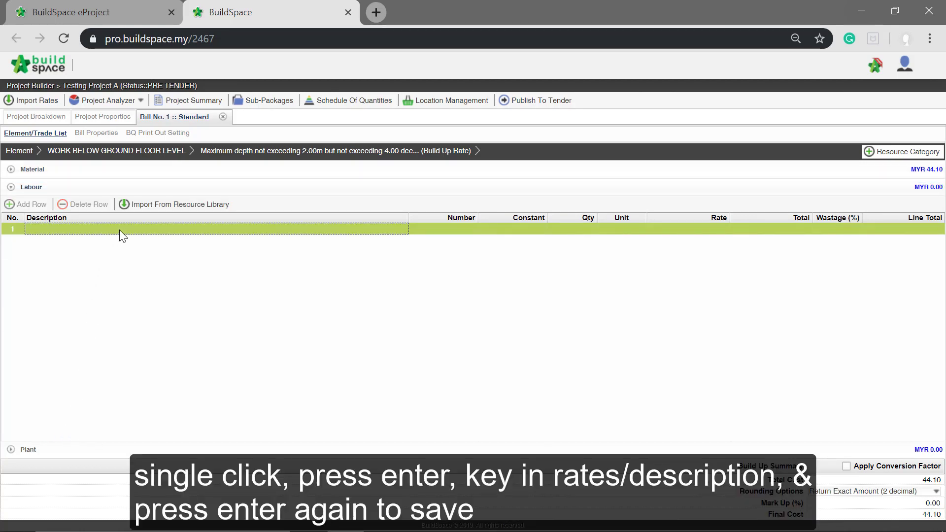
key("Return")
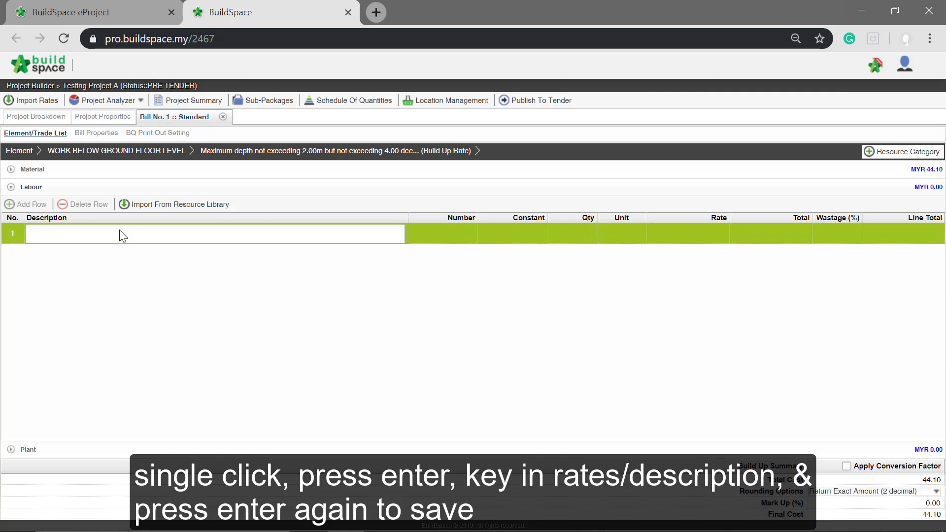
type("Gena")
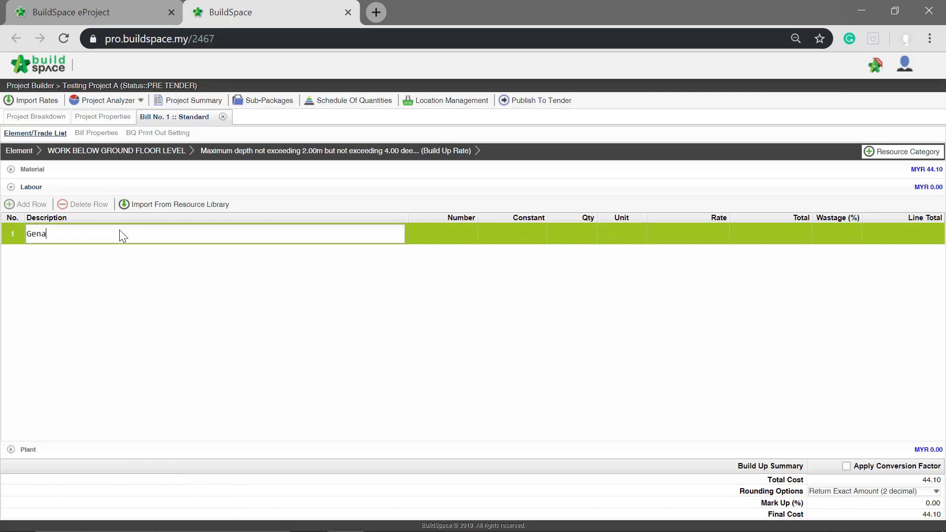
key("BackSpace")
type("eral Worker")
key("Return")
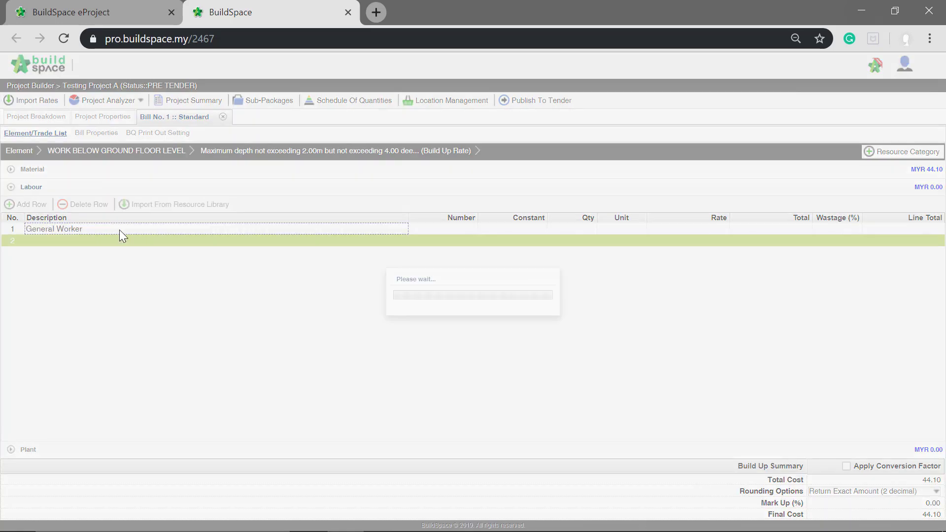
Step: Set the unit of the General Worker row to no and its quantity to 2
left_click(623, 226)
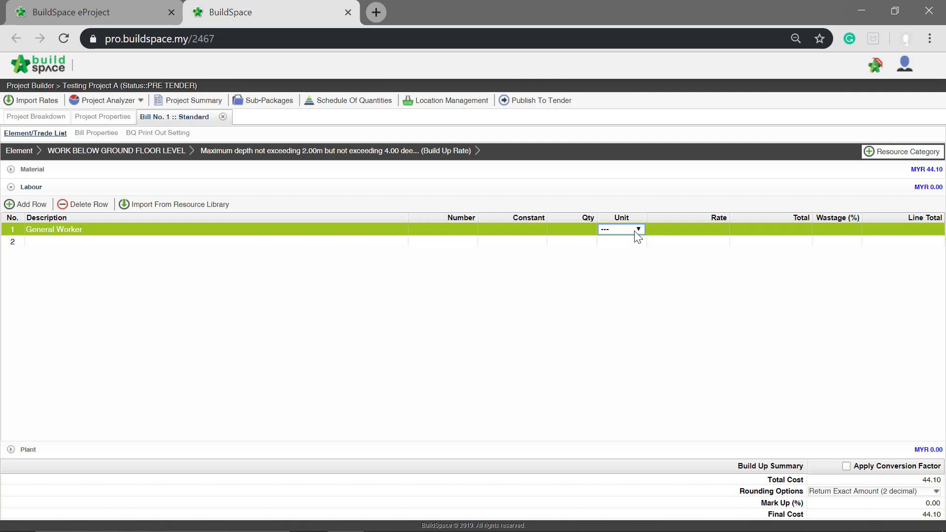
key("Return")
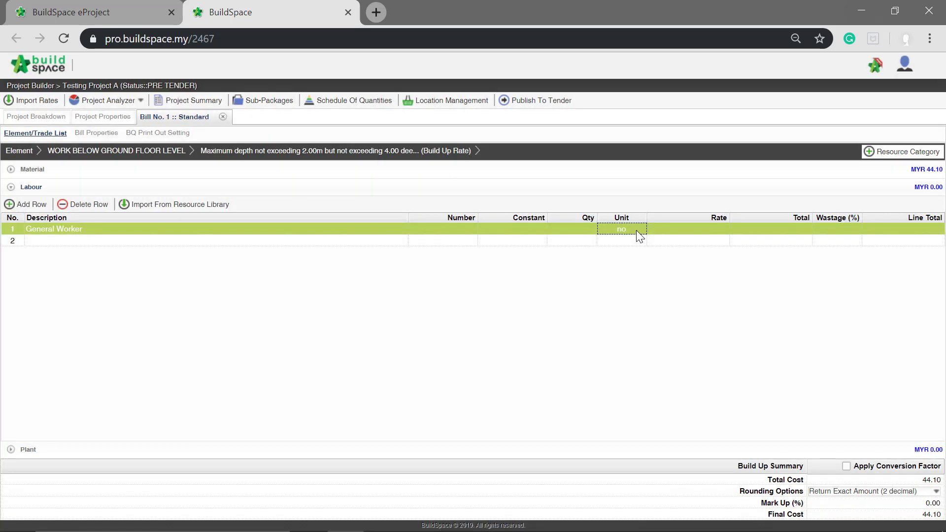
left_click(577, 230)
type("2")
key("Return")
Step: Set the rate of the General Worker row to 55
left_click(691, 230)
left_click(691, 227)
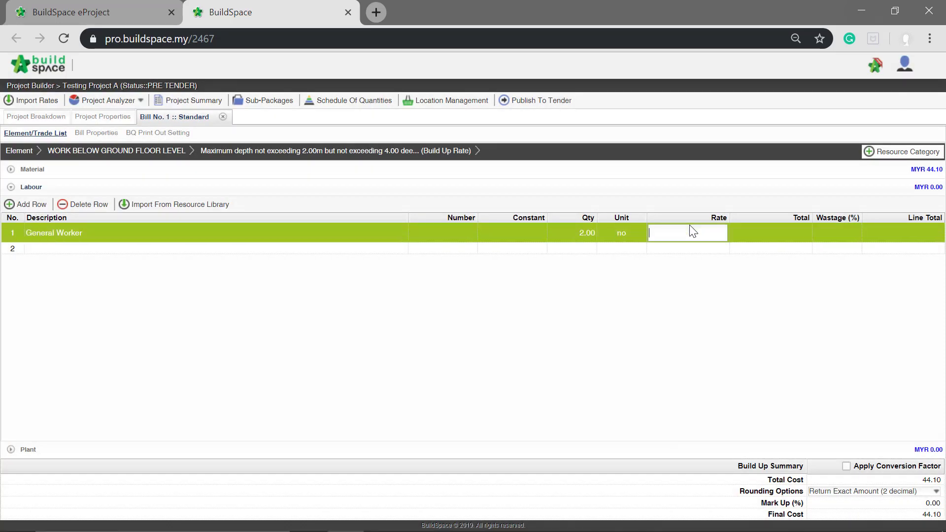
type("55")
key("Return")
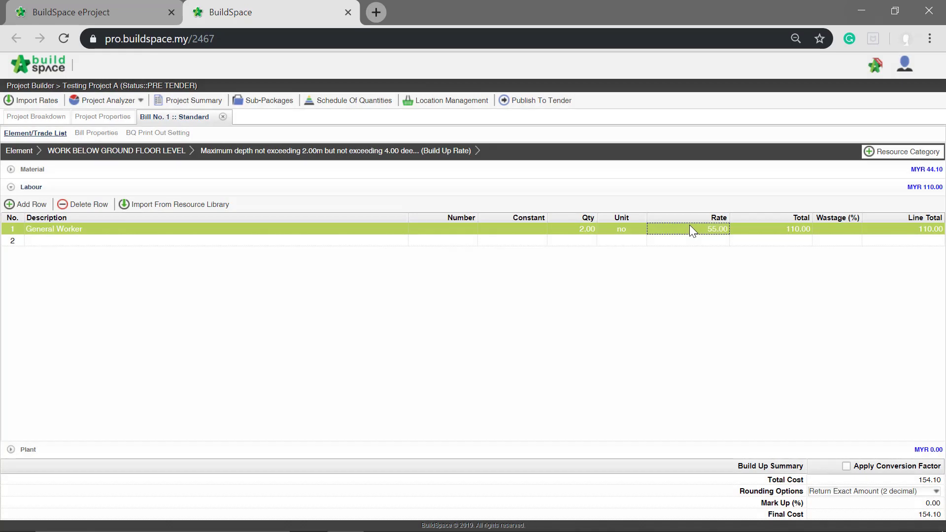
Step: Expand the Plant category and enter "Cement Mixer" as the description of its first row
left_click(29, 450)
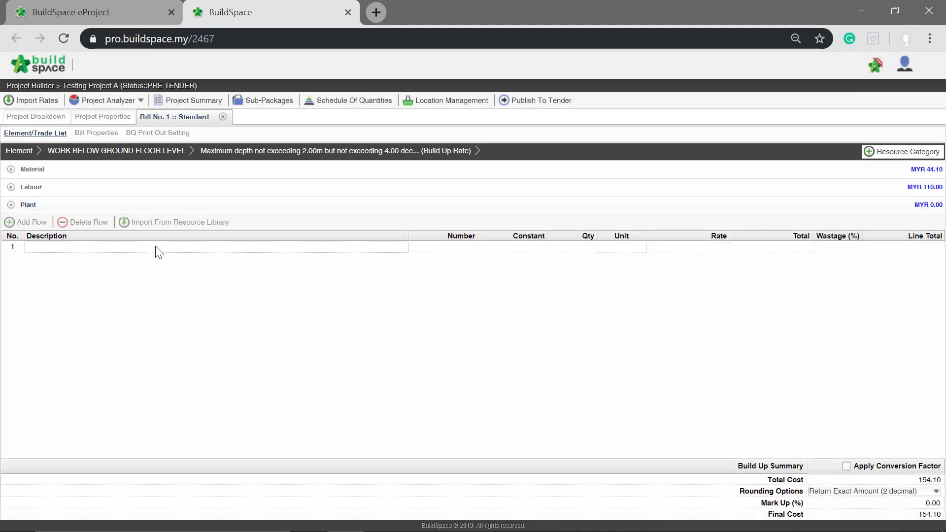
left_click(156, 247)
double_click(155, 246)
type("C")
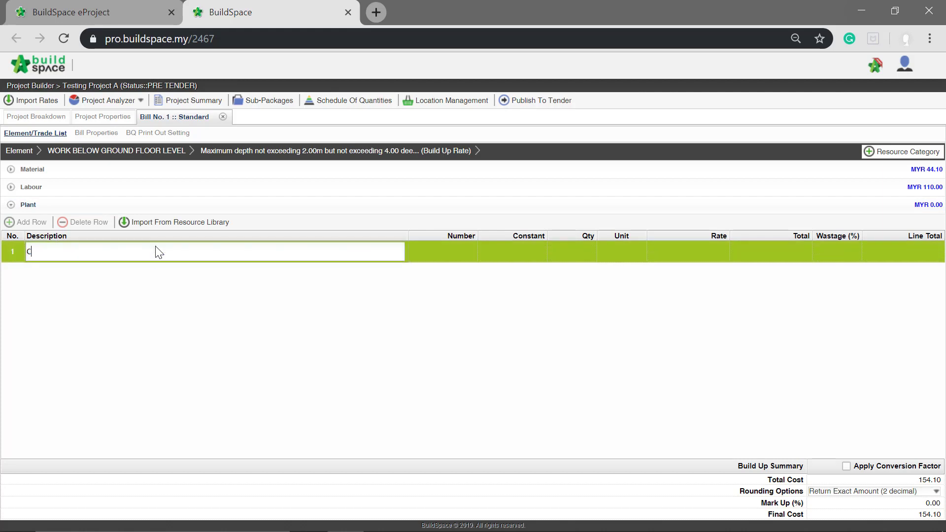
type("ement Mixer")
key("Return")
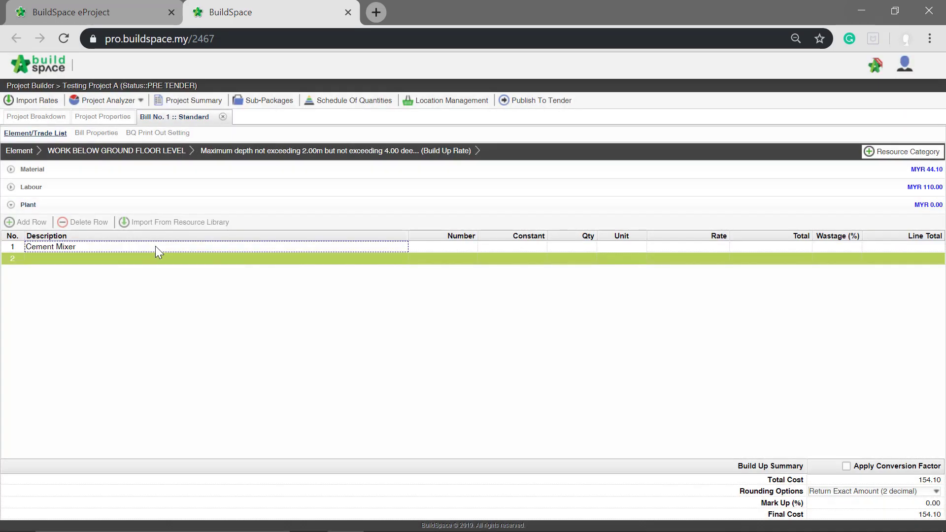
Step: Set the unit of the Cement Mixer row to no and its quantity to 1
left_click(633, 247)
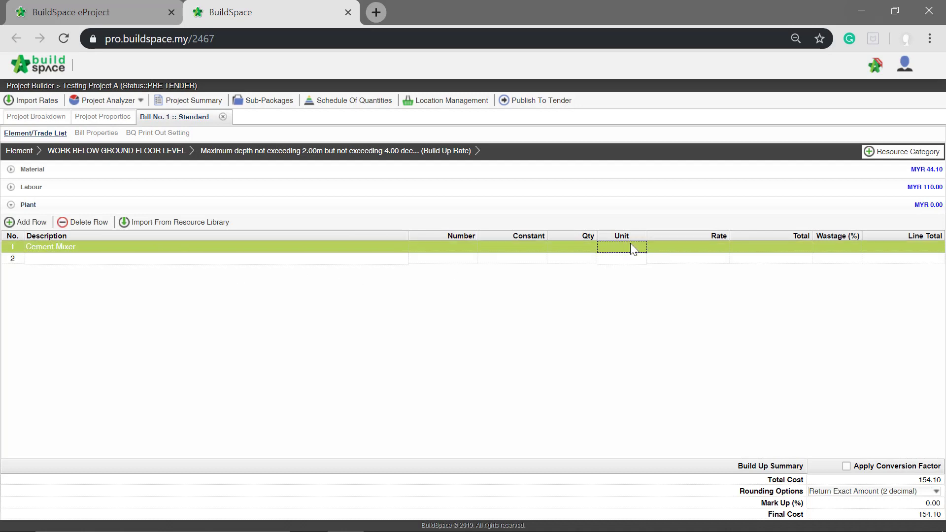
left_click(633, 247)
type("no")
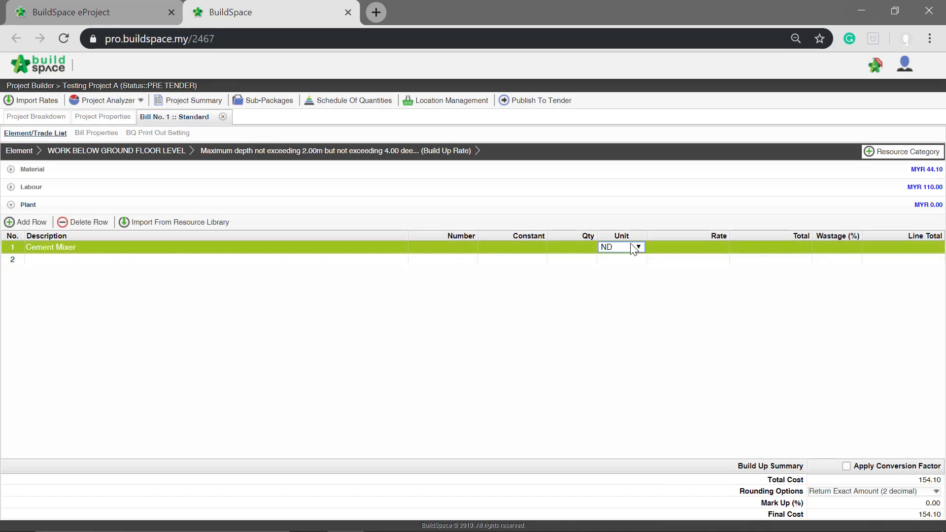
key("Return")
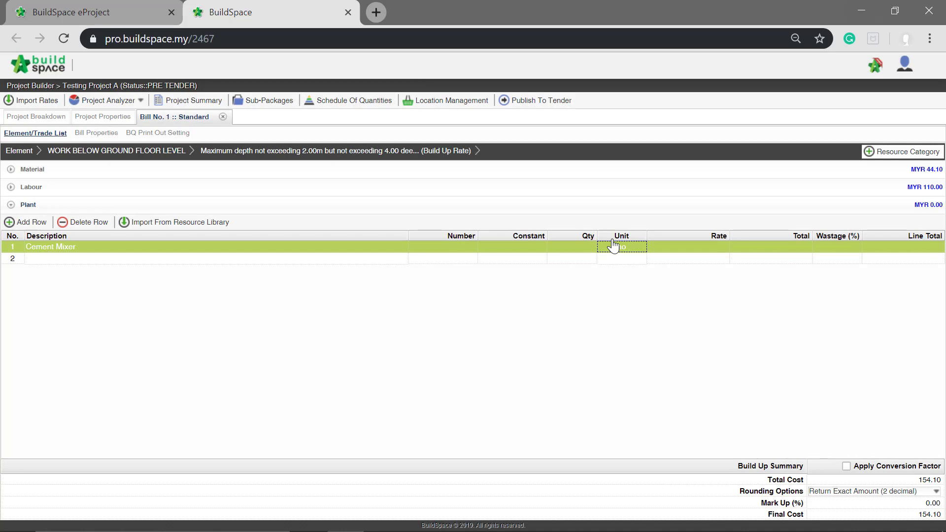
left_click(587, 247)
left_click(586, 247)
type("1")
key("Return")
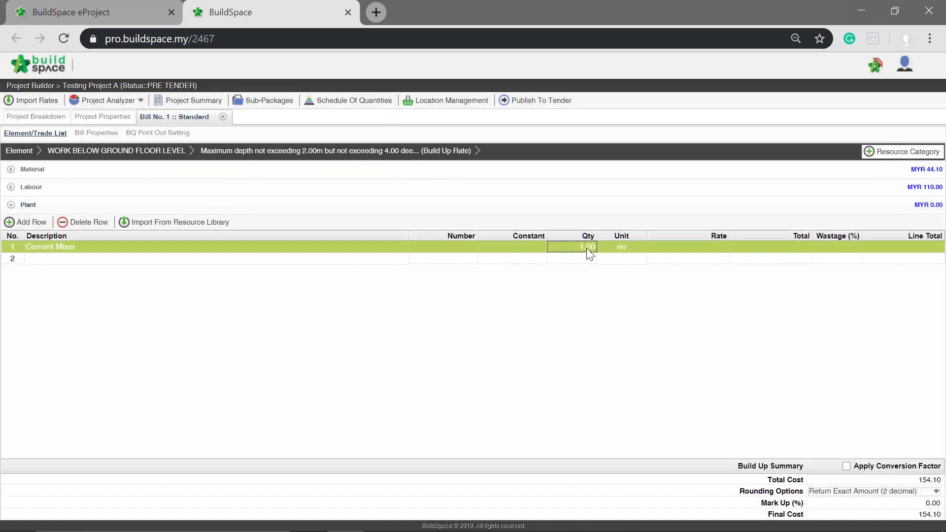
Step: Set the rate of the Cement Mixer row to 35
left_click(686, 249)
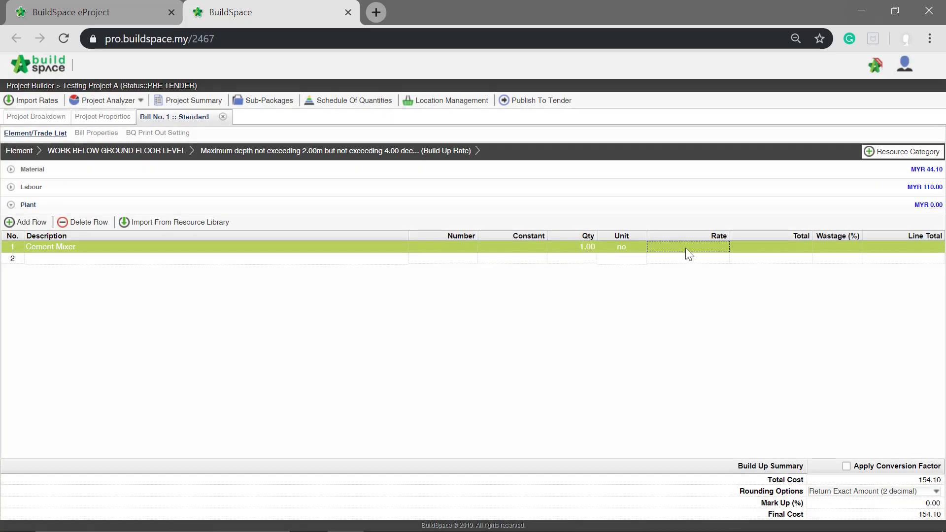
left_click(686, 249)
type("35")
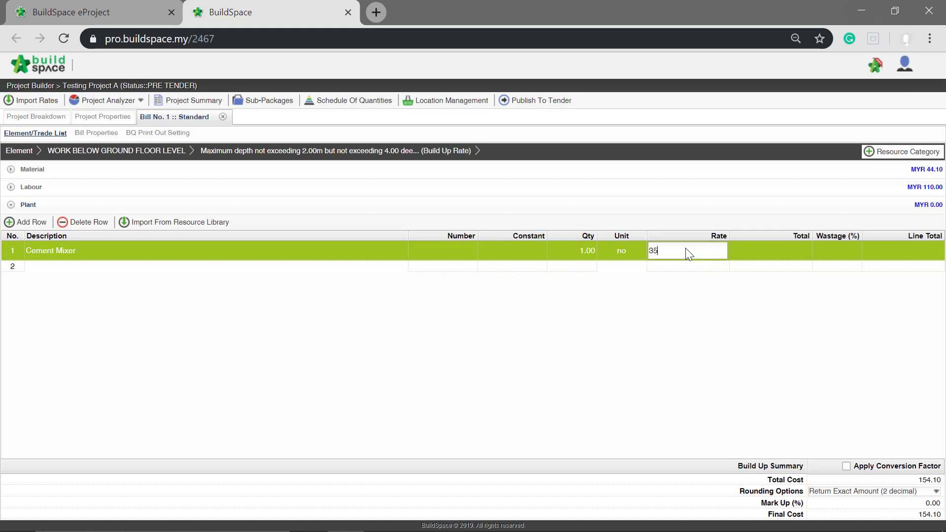
key("Return")
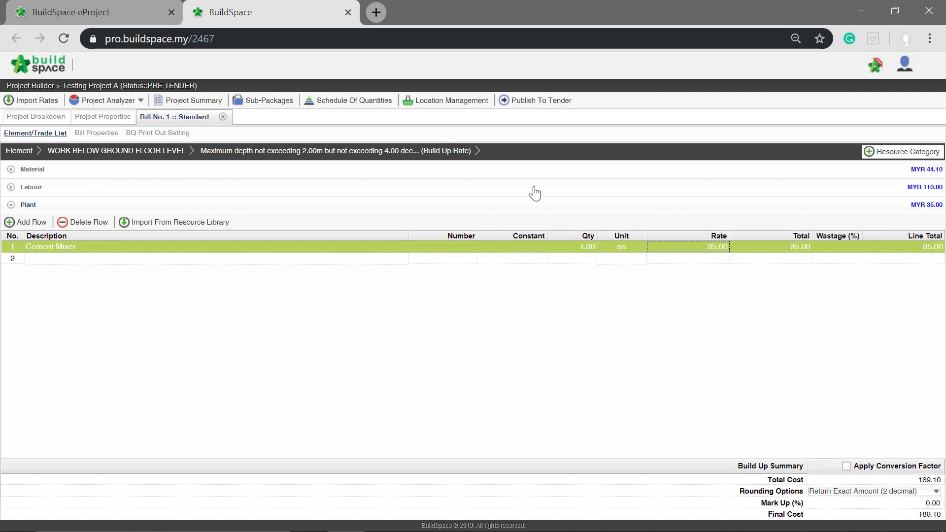
Step: Reopen the Labour and Material categories of the build-up rate to review their entered rows
left_click(772, 194)
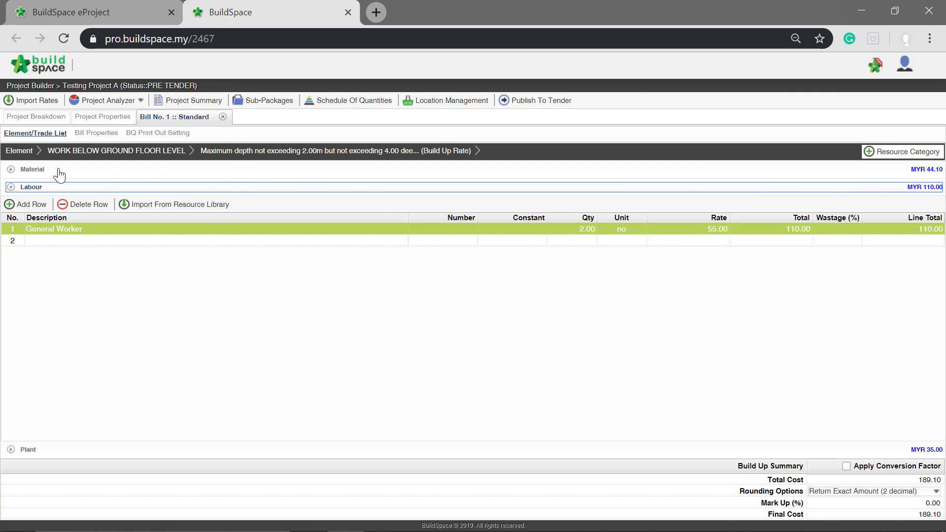
left_click(30, 169)
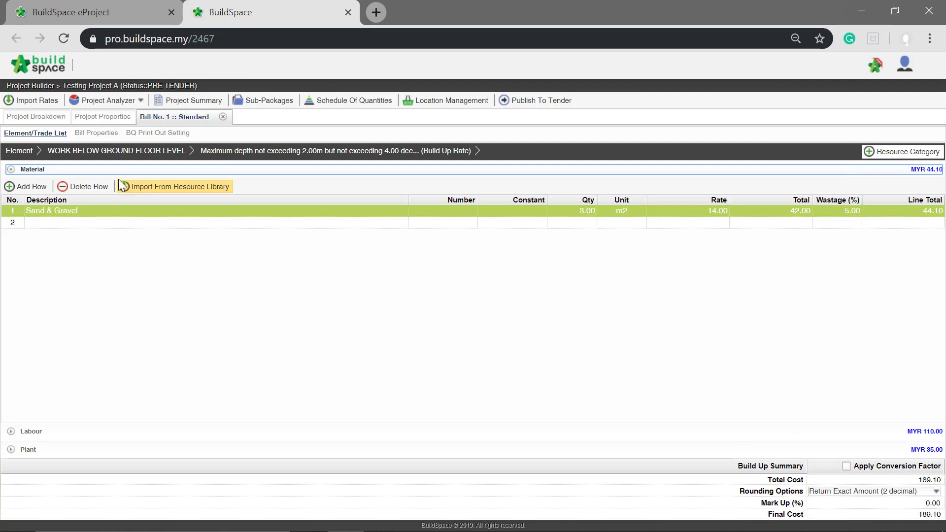
Step: Return from the build-up rate to the WORK BELOW GROUND FLOOR LEVEL item list and select the 1.00m deep ground beams item
left_click(119, 155)
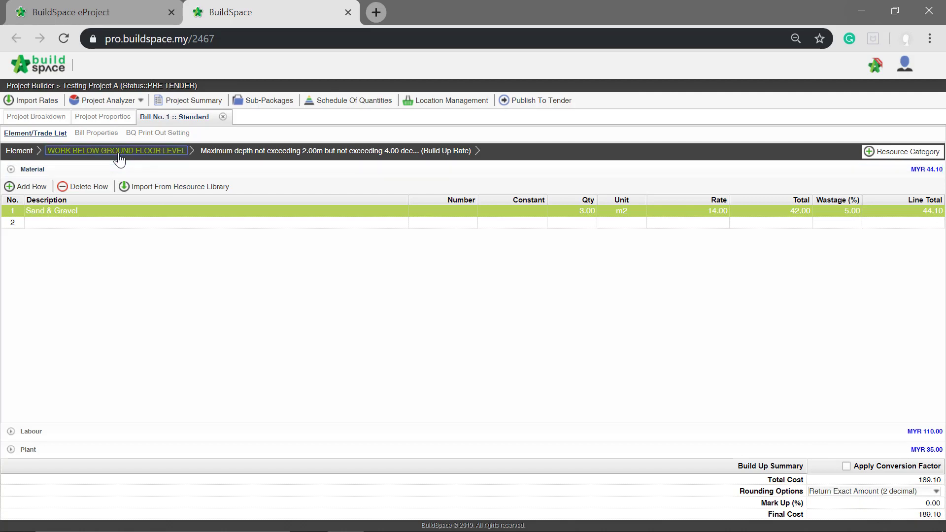
scroll(768, 330, "up", 1)
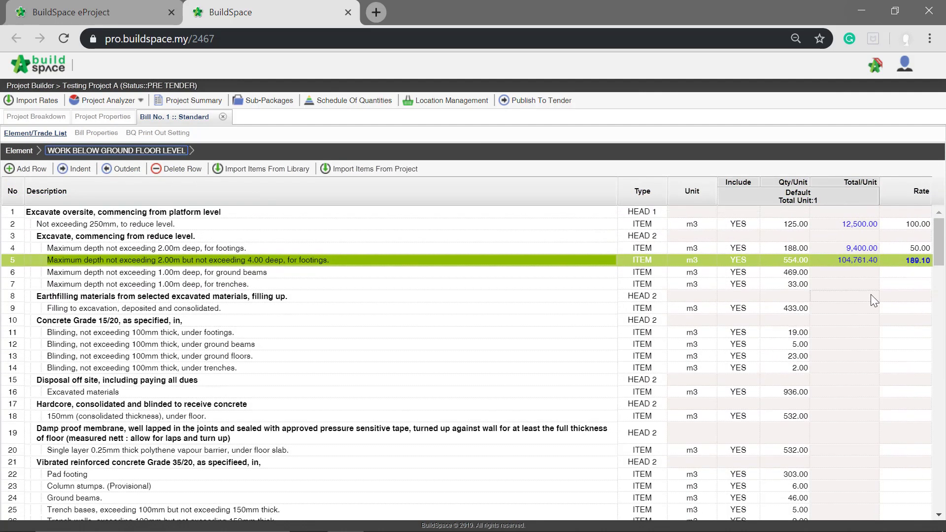
left_click(831, 274)
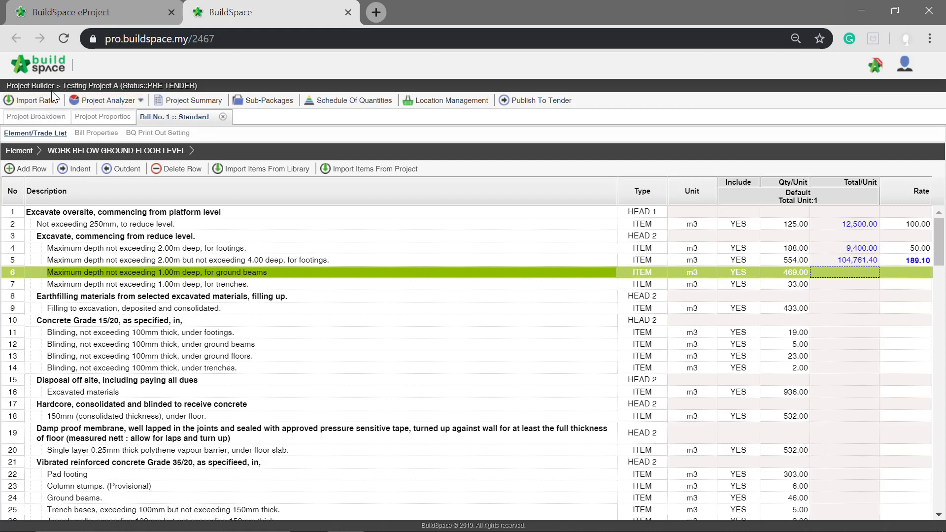
Step: Start importing rates for the project and open the Concrete trade of the Building Works schedule of rates as the source
left_click(22, 101)
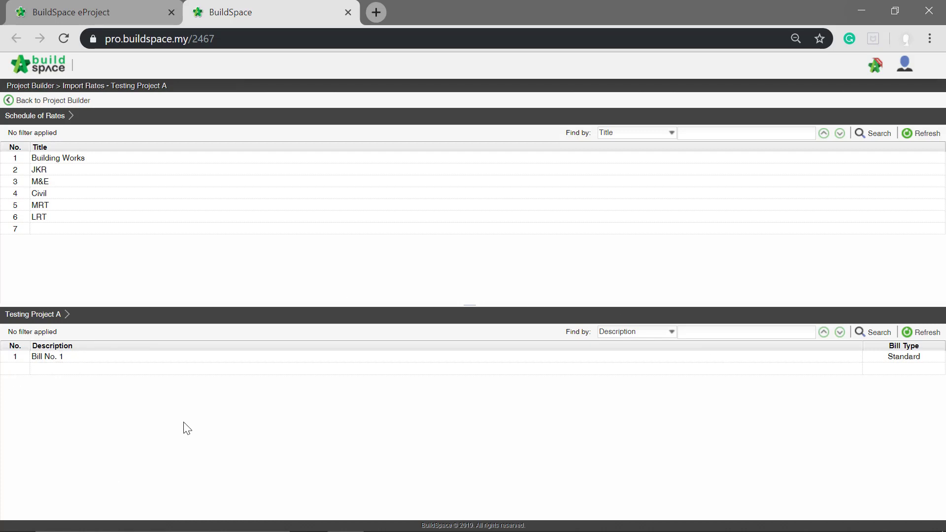
double_click(83, 159)
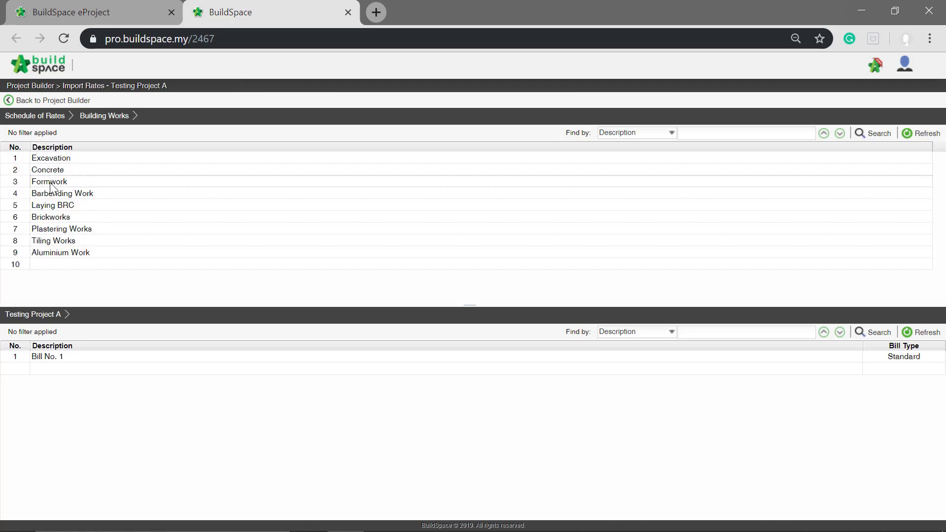
double_click(50, 183)
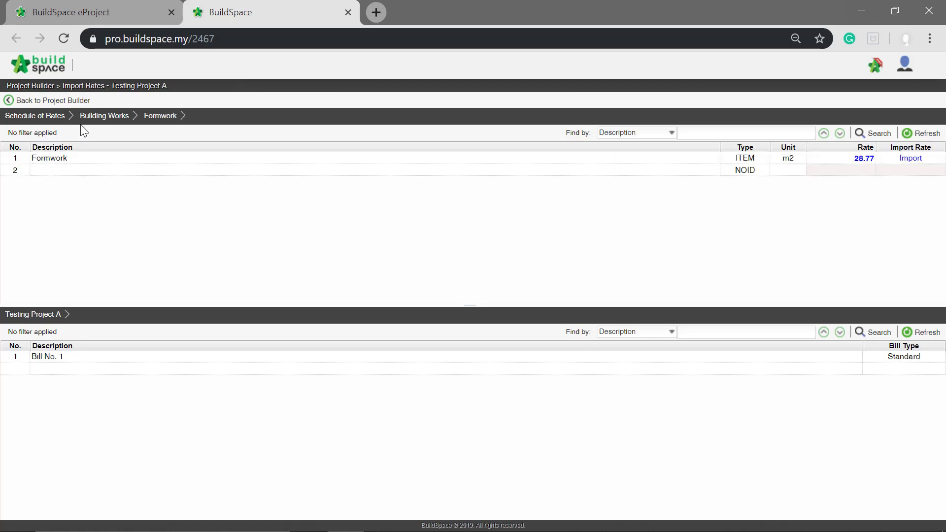
left_click(98, 122)
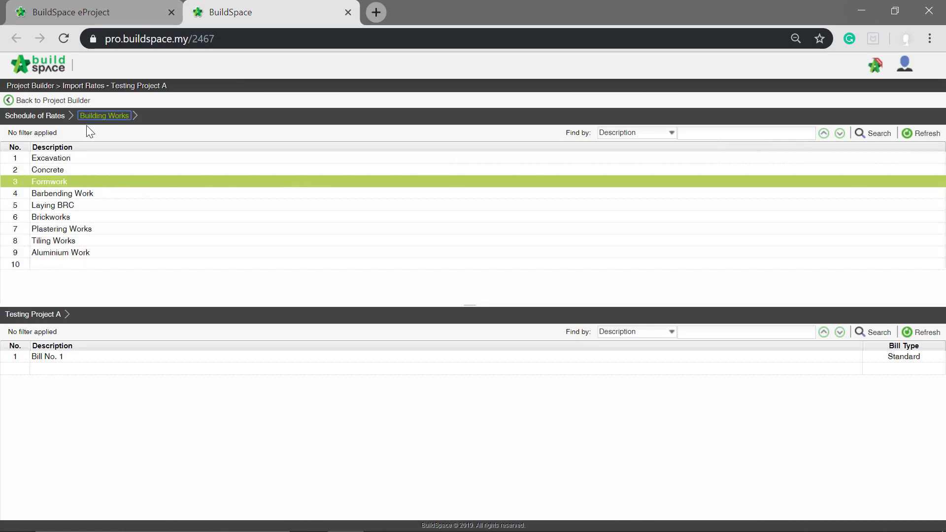
left_click(52, 169)
double_click(53, 168)
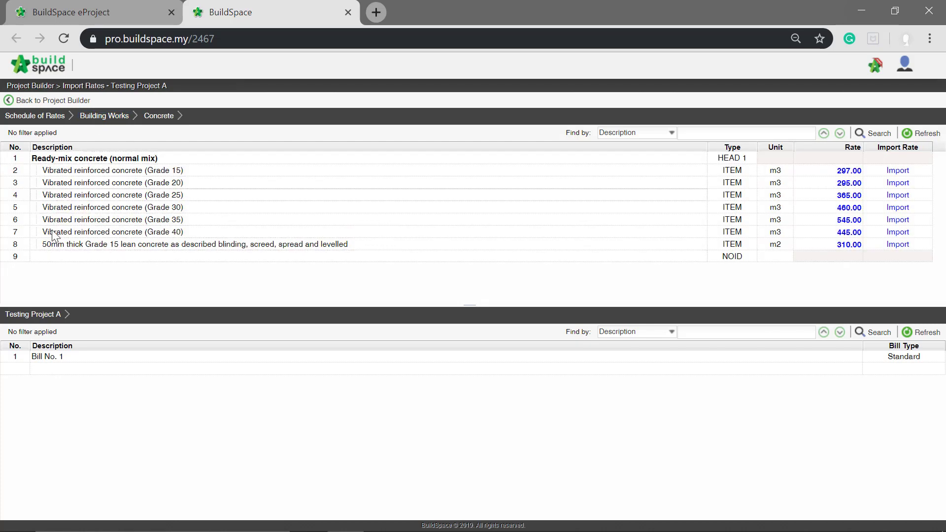
Step: Import the vibrated reinforced concrete (Grade 15) rate into the four blinding items of Bill No. 1's WORK BELOW GROUND FLOOR LEVEL element
double_click(55, 355)
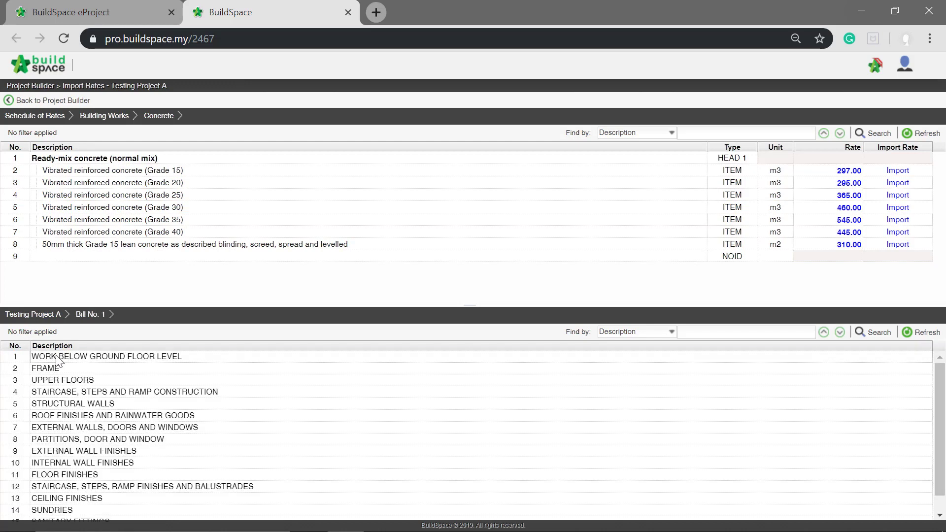
double_click(55, 357)
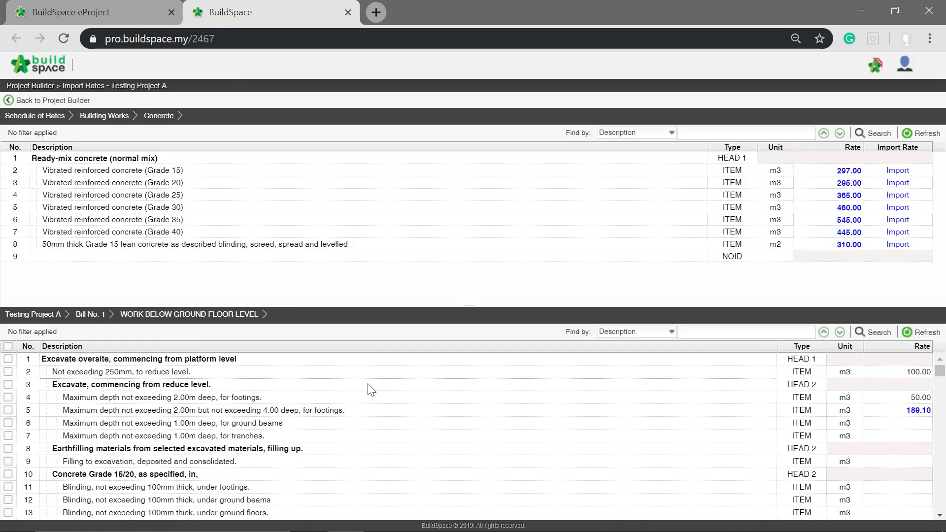
scroll(401, 388, "down", 3)
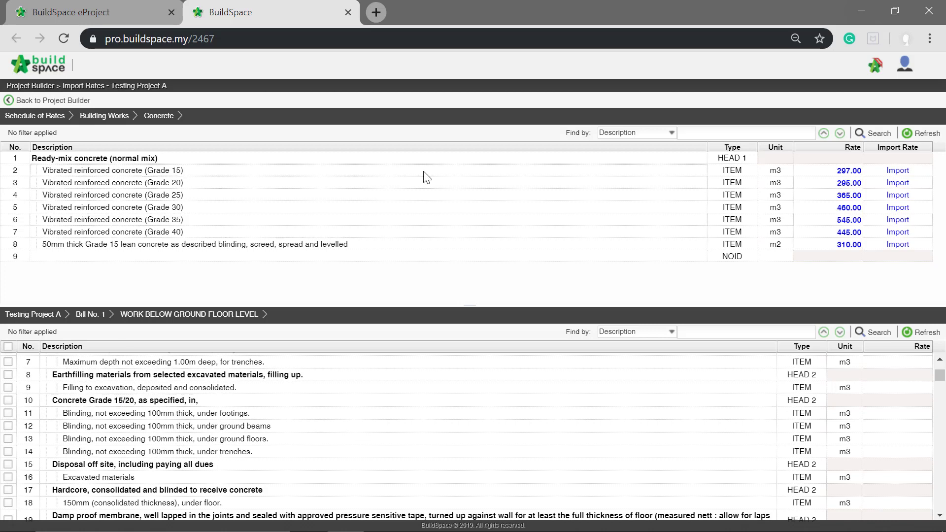
left_click(8, 414)
left_click(8, 426)
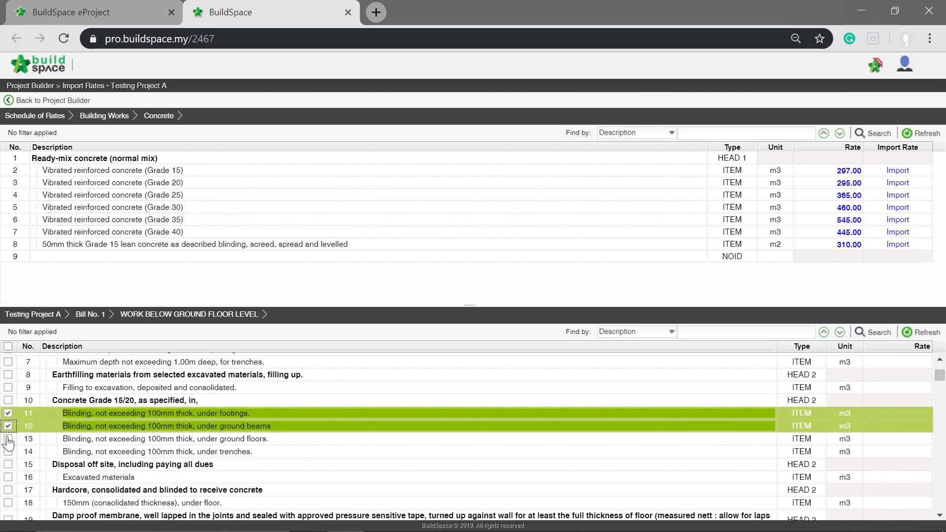
left_click(8, 439)
left_click(8, 451)
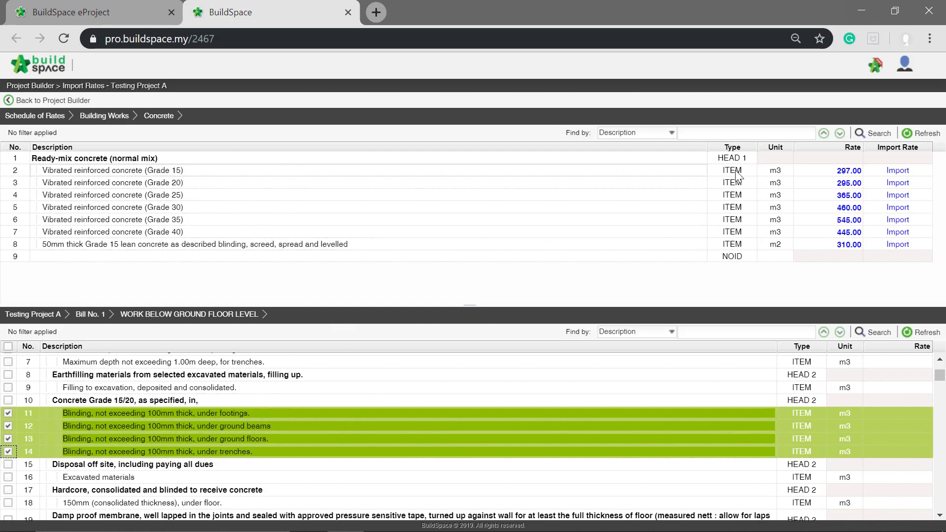
left_click(897, 171)
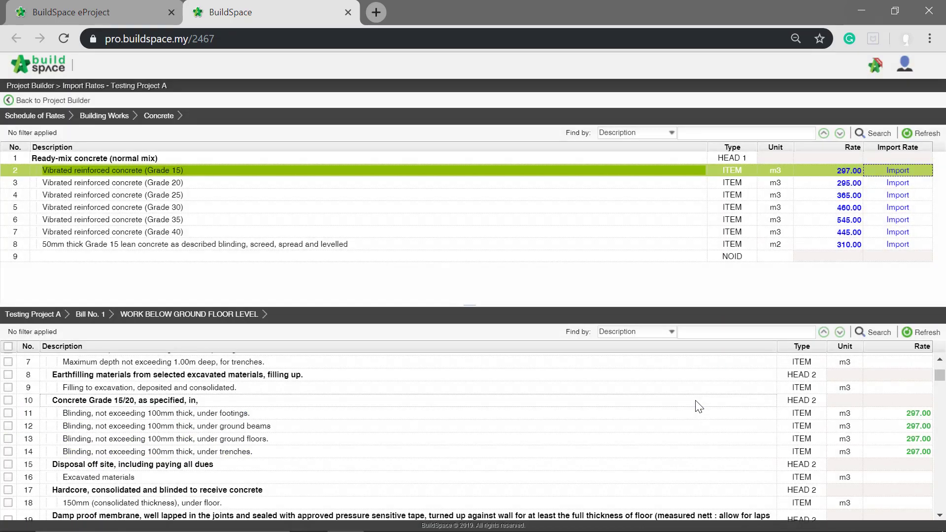
Step: Import the Grade 20 concrete rate into the six Grade 35/20 concrete items, from Pad footing to Trench slab
scroll(296, 427, "down", 5)
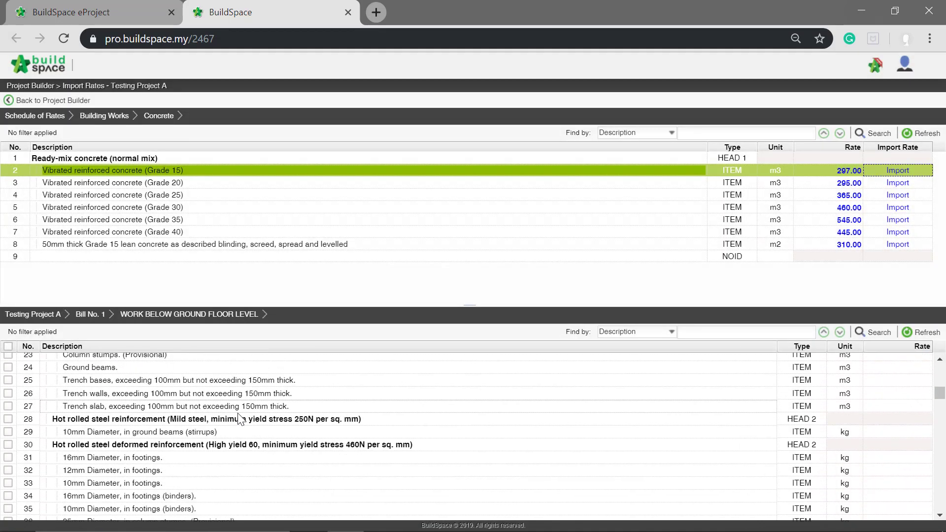
scroll(241, 420, "up", 2)
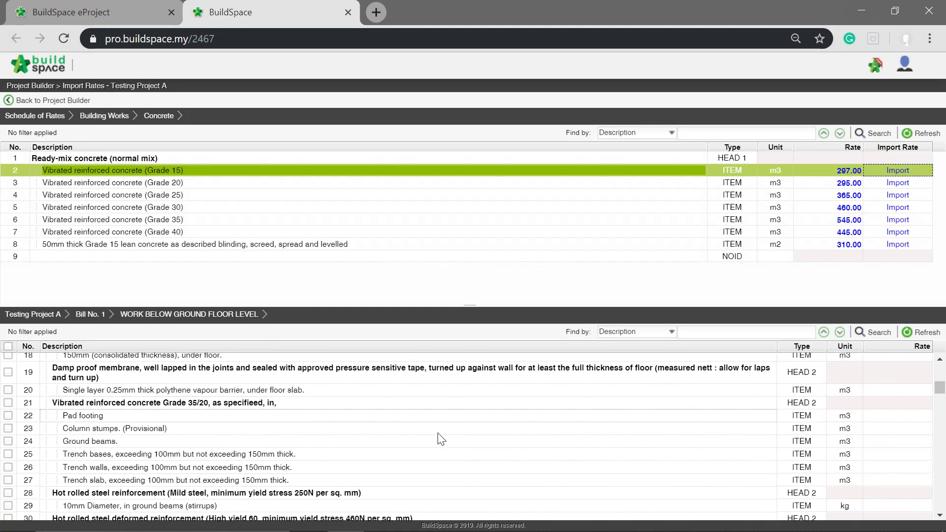
left_click(8, 415)
left_click(8, 428)
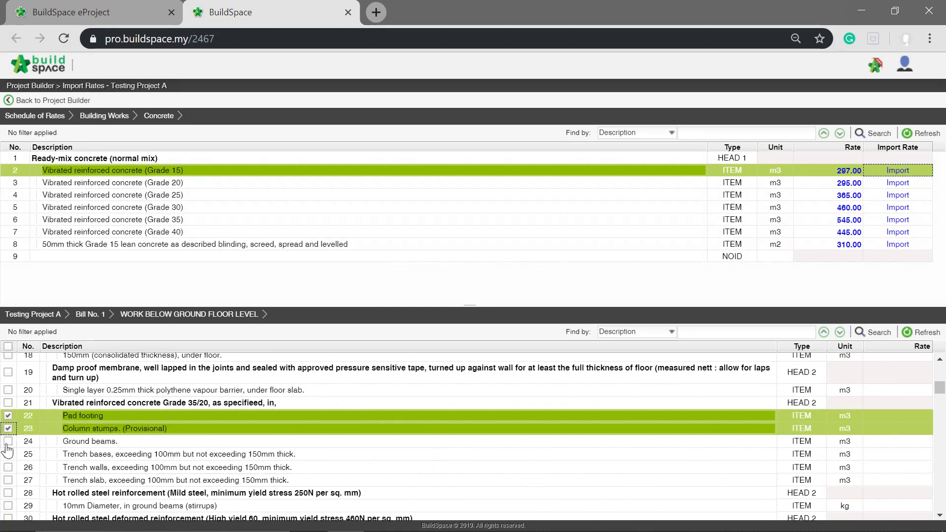
left_click(8, 441)
left_click(8, 454)
left_click(8, 468)
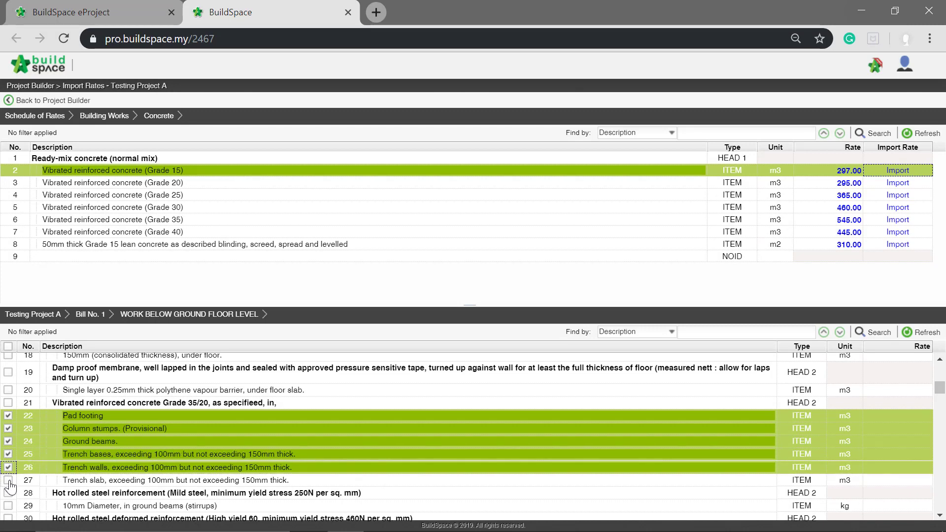
left_click(8, 480)
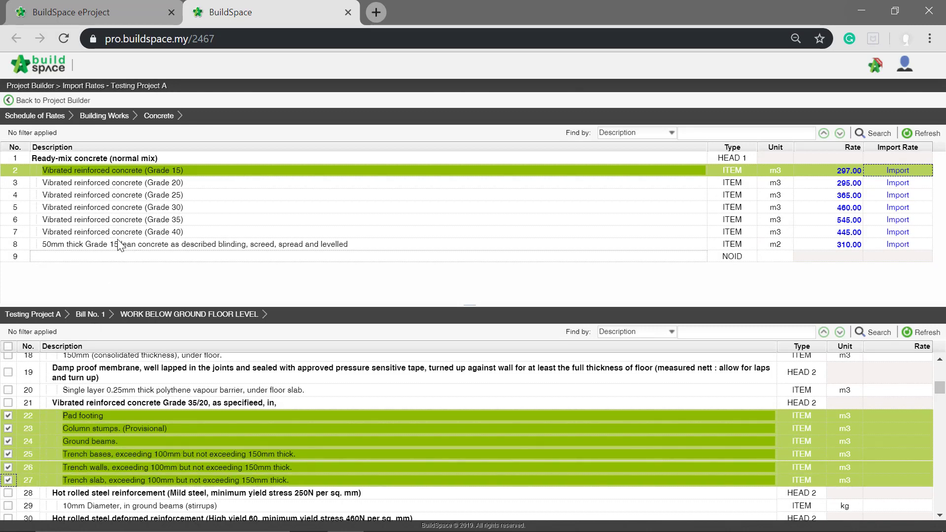
left_click(159, 185)
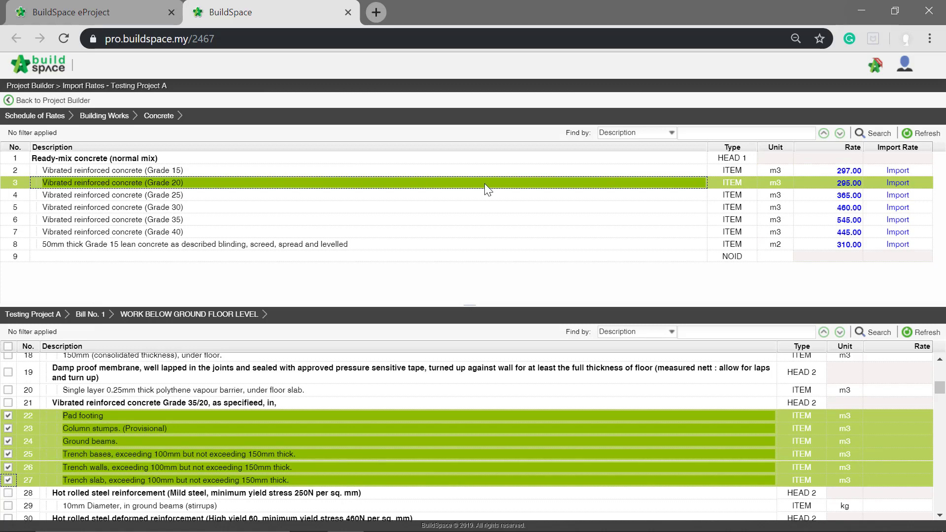
left_click(893, 182)
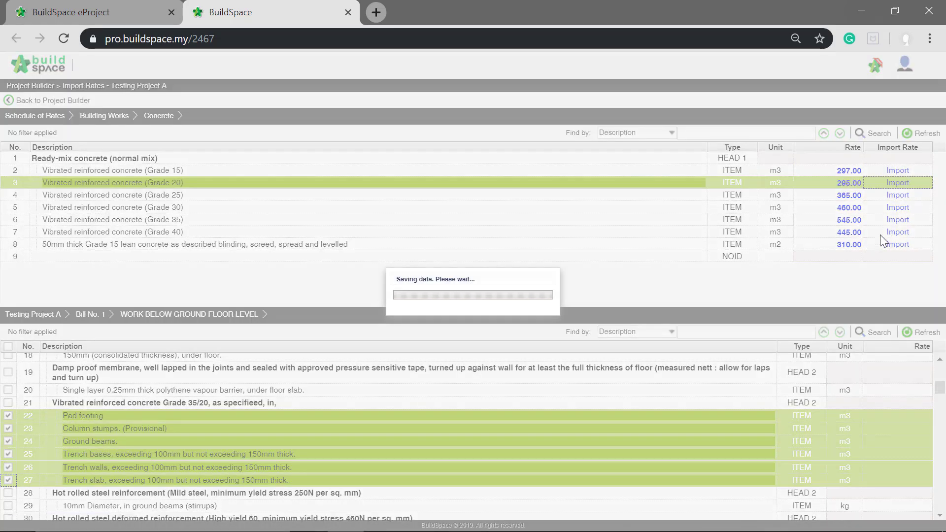
scroll(855, 406, "down", 3)
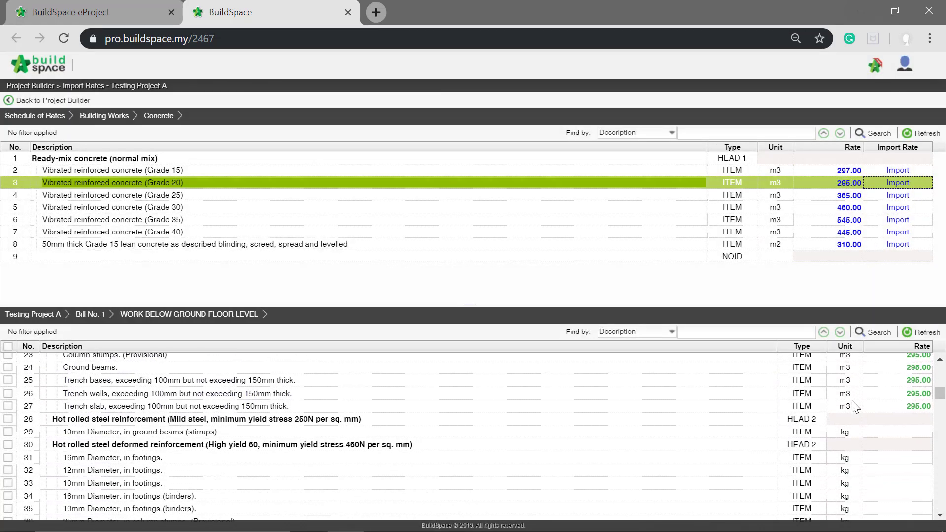
Step: Import the Grade 20 concrete rate into the Columns, Beams and Roof beams items of the FRAME element
left_click(90, 315)
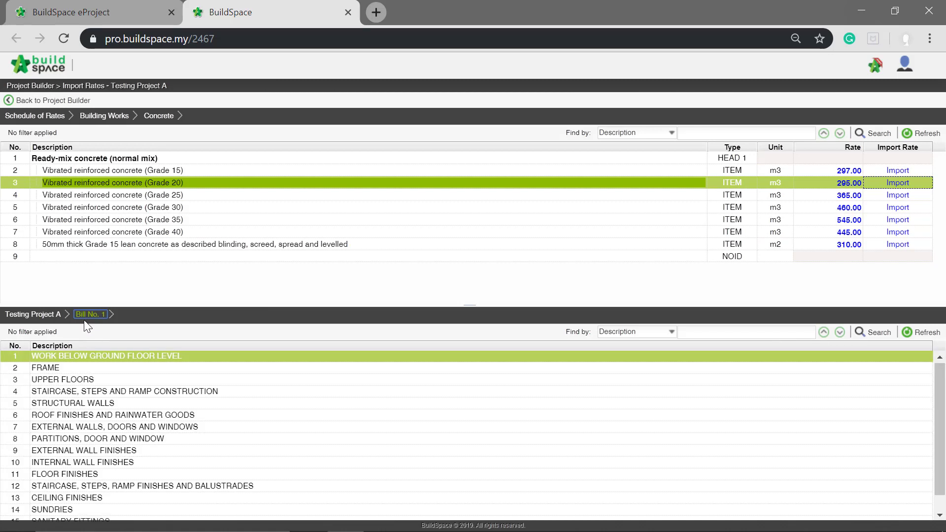
left_click(64, 370)
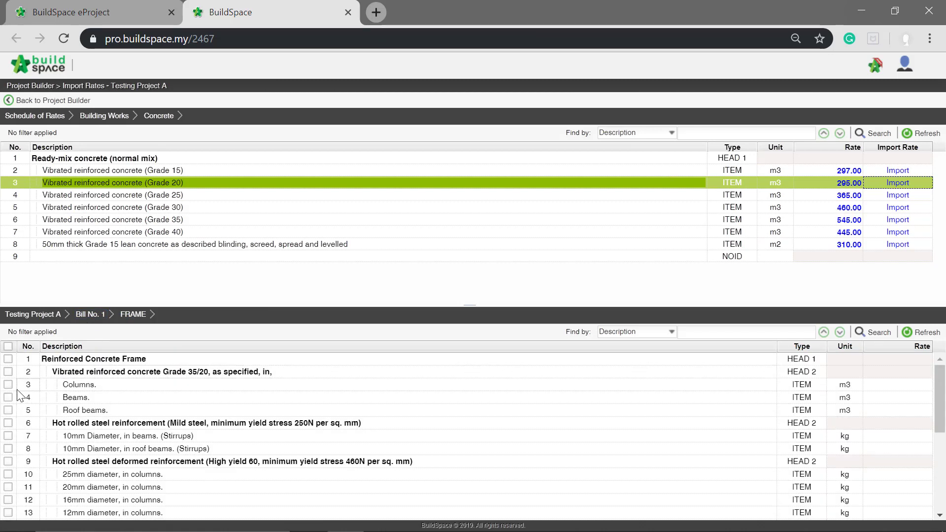
left_click(8, 385)
left_click(8, 397)
left_click(8, 410)
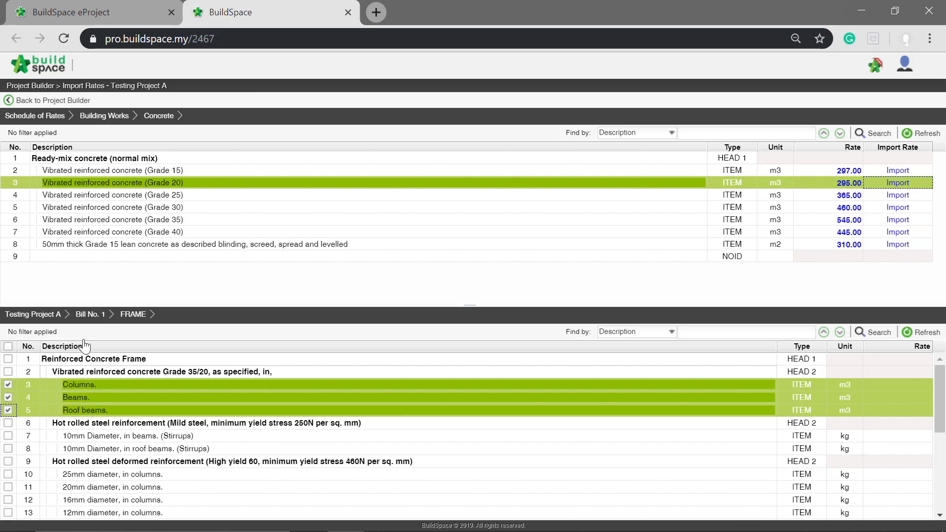
left_click(892, 187)
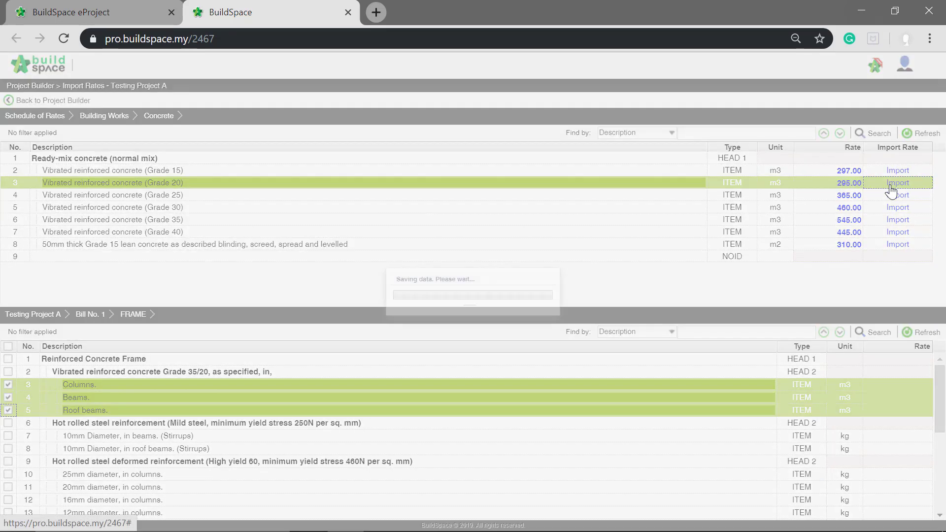
scroll(78, 418, "down", 3)
scroll(79, 417, "up", 4)
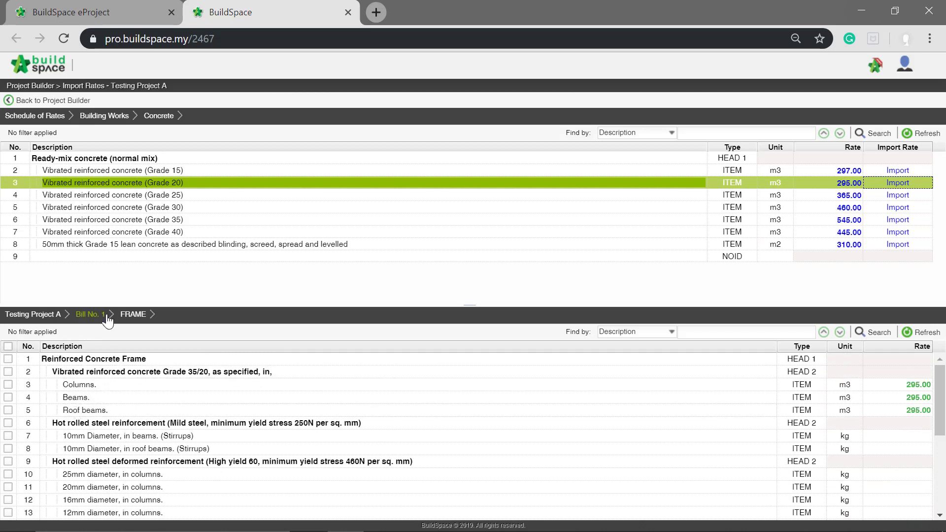
Step: Import the Grade 20 concrete rate into both Grade 35/20 floor items of the UPPER FLOORS element
left_click(91, 314)
double_click(58, 371)
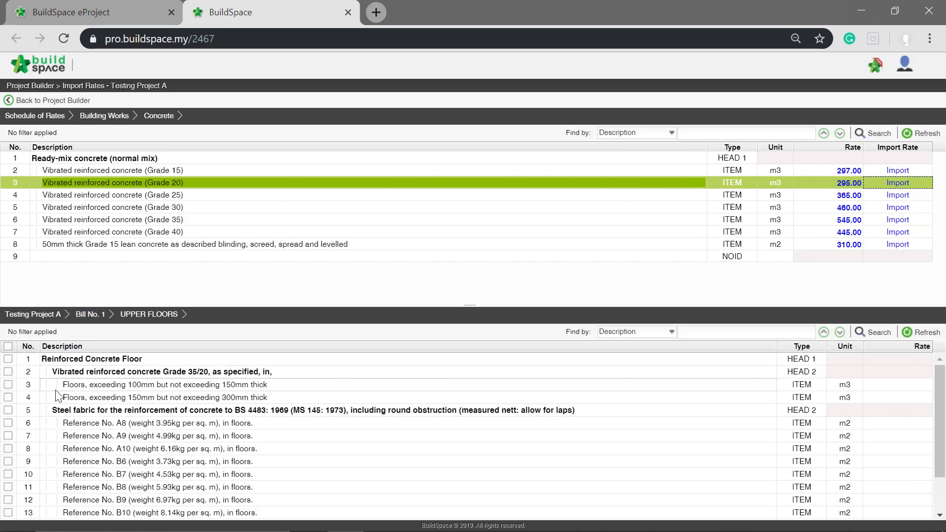
left_click(8, 384)
left_click(8, 397)
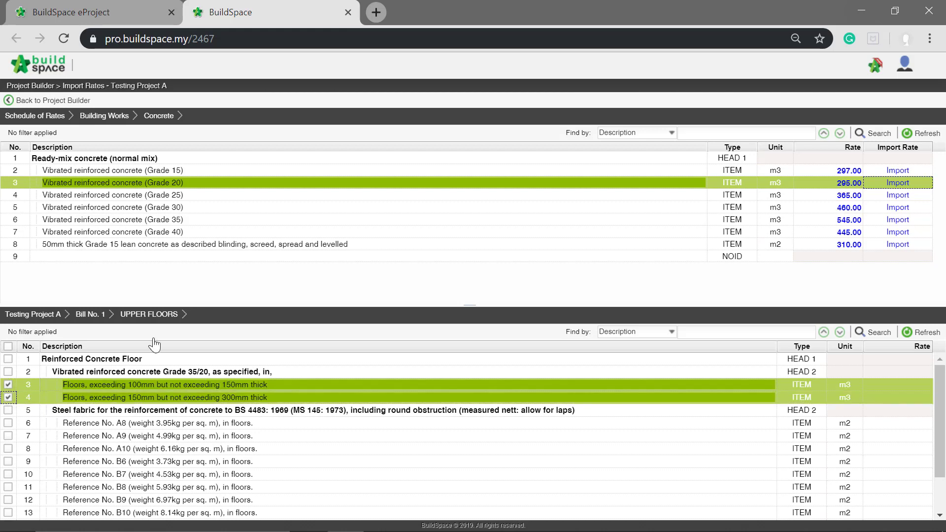
left_click(888, 183)
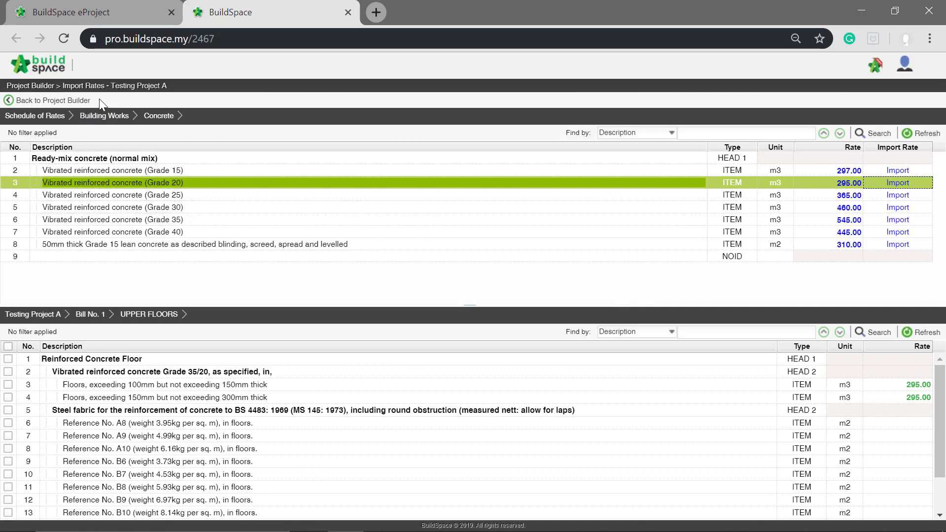
Step: Reload the project breakdown and open Bill No. 1's WORK BELOW GROUND FLOOR LEVEL items to review the imported rates
left_click(42, 106)
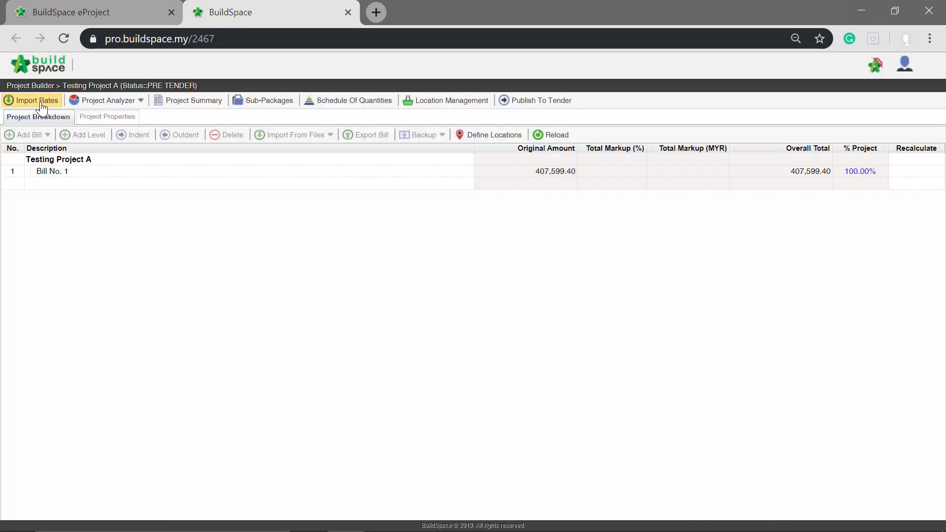
left_click(552, 134)
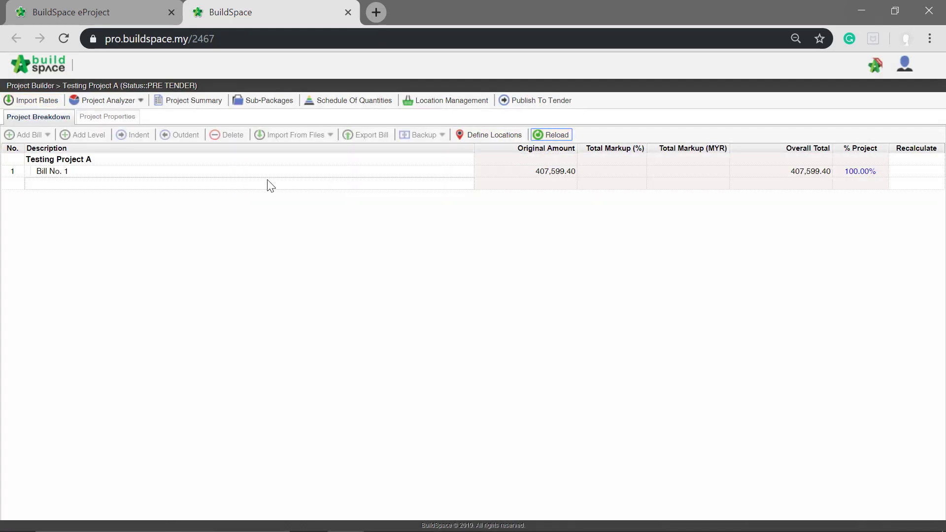
double_click(118, 172)
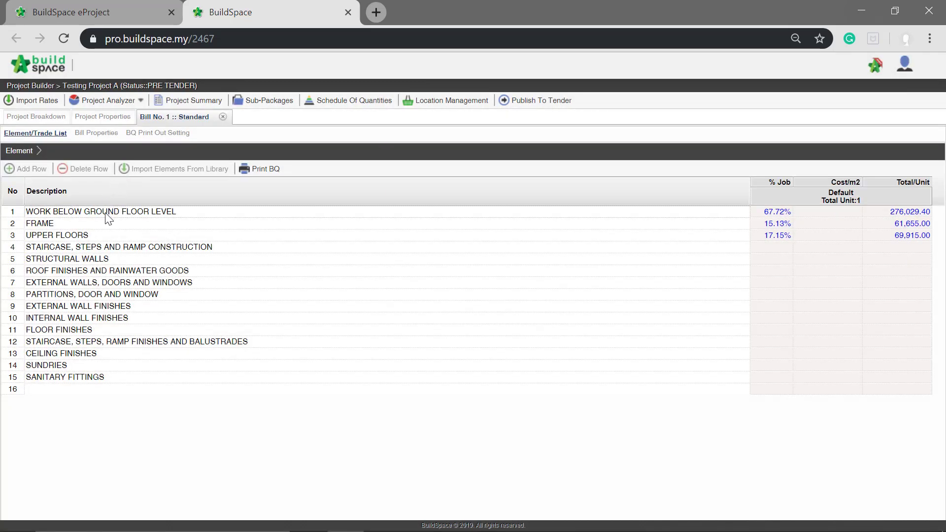
left_click(108, 213)
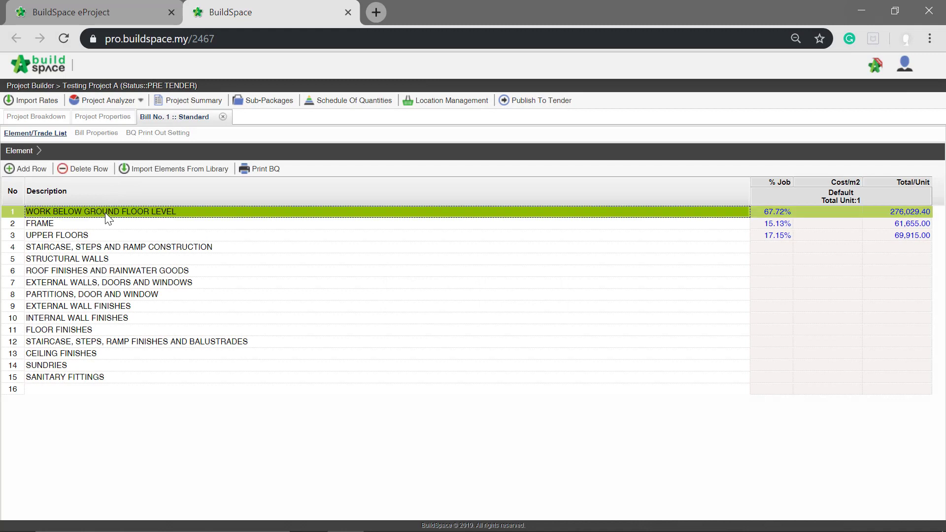
double_click(108, 216)
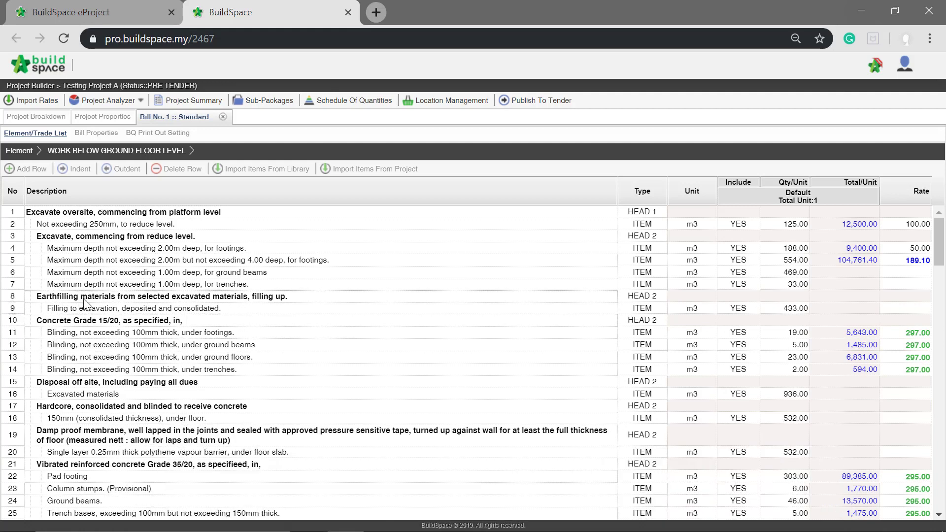
Step: Open the project's Resource Analysis and drill down through Material to the Ready-mix concrete resources
scroll(115, 440, "down", 3)
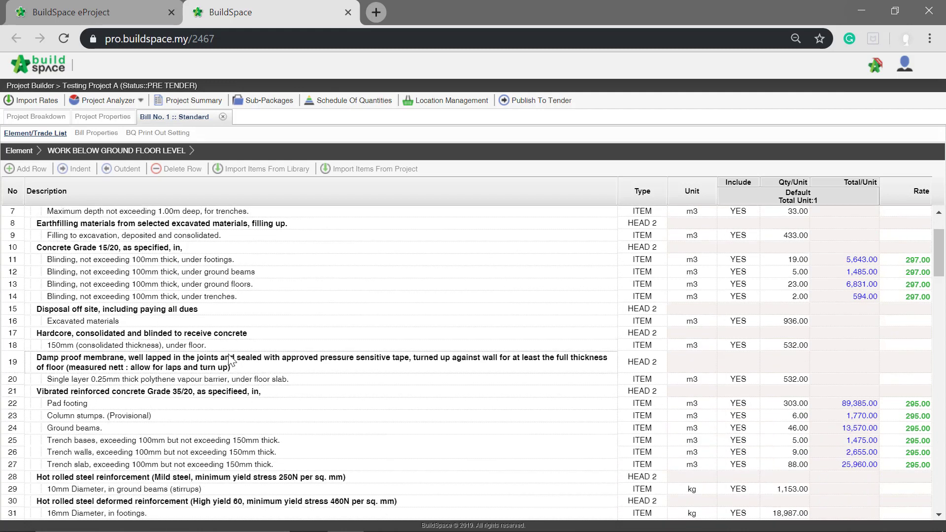
scroll(232, 360, "up", 3)
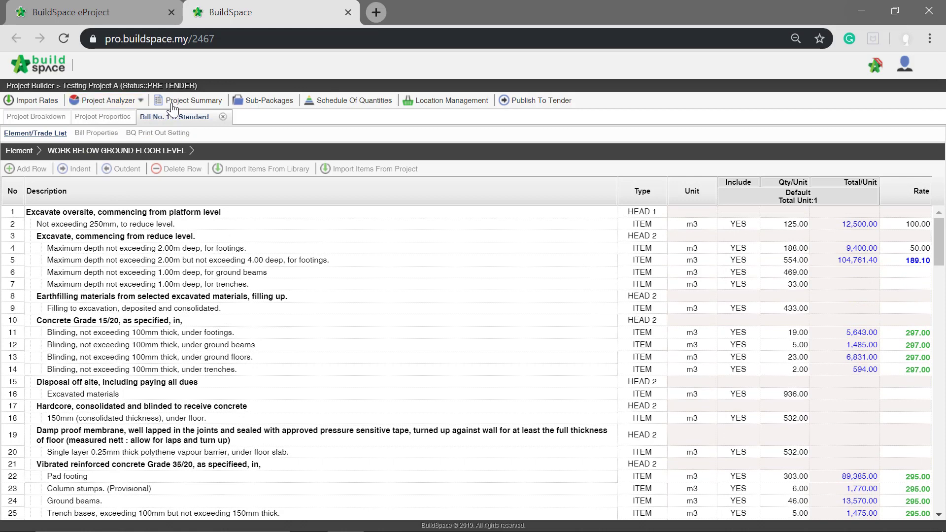
left_click(106, 100)
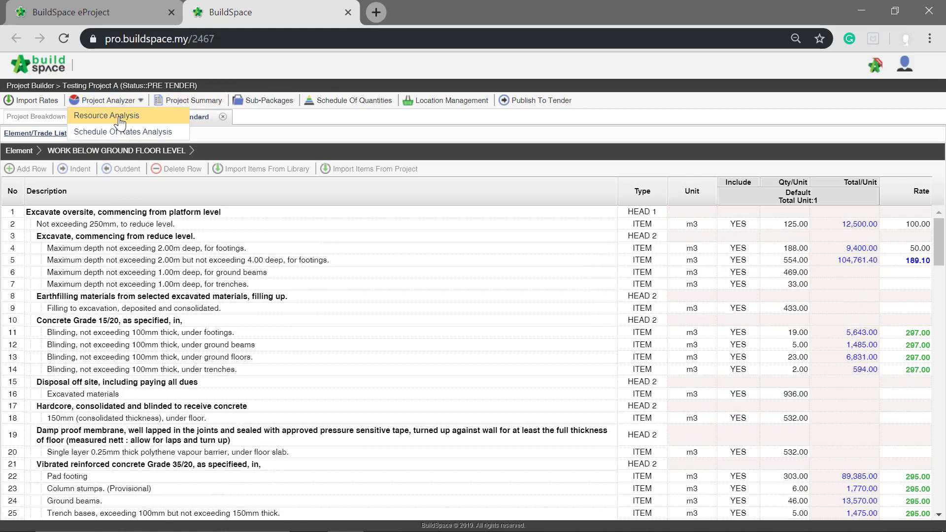
left_click(120, 120)
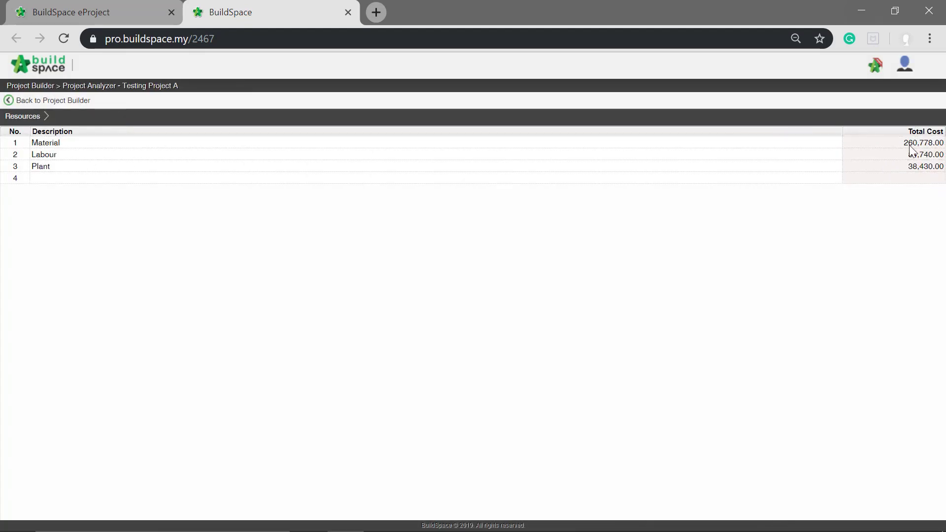
left_click(271, 143)
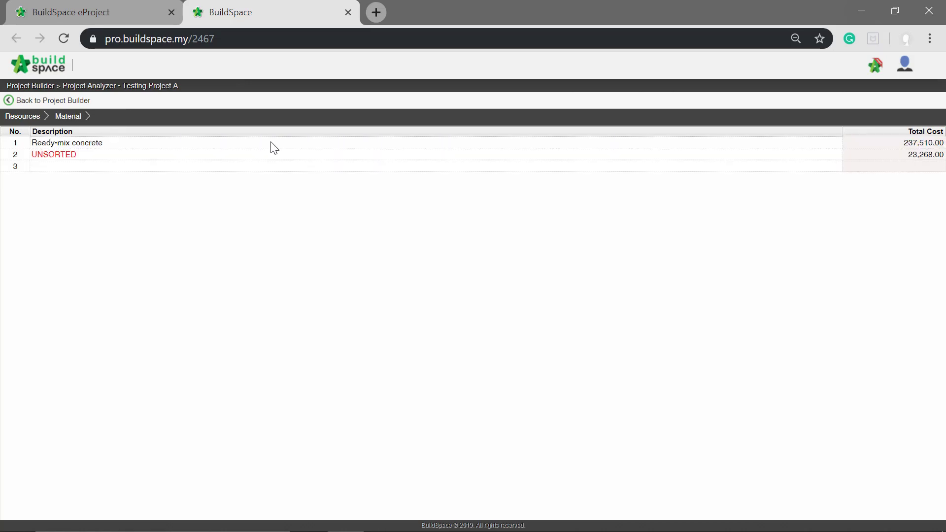
double_click(158, 143)
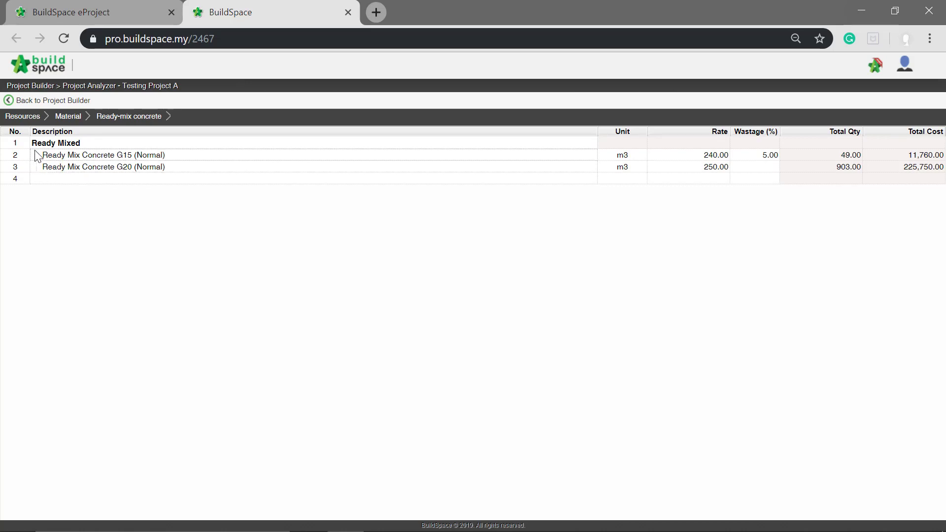
Step: Set the Ready Mix Concrete G15 (Normal) rate to 300 and its wastage to 10%
left_click(713, 157)
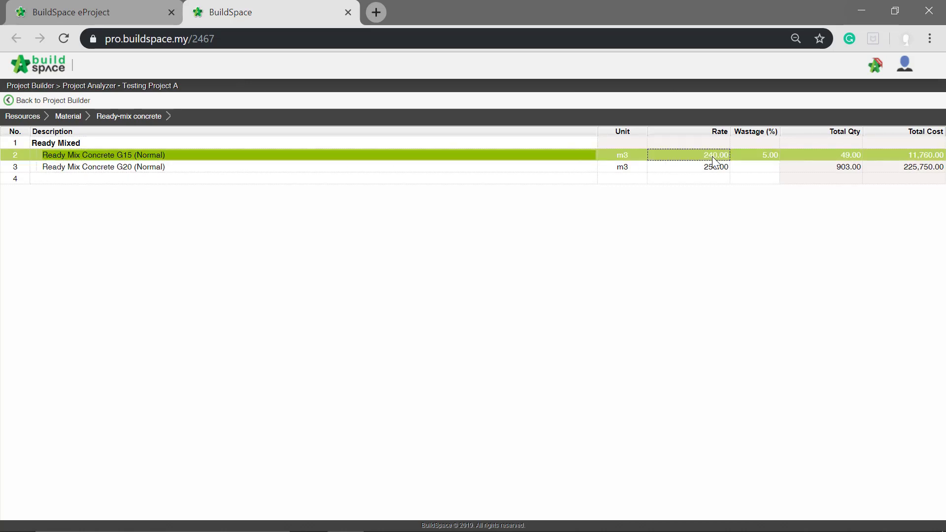
double_click(713, 156)
type("300")
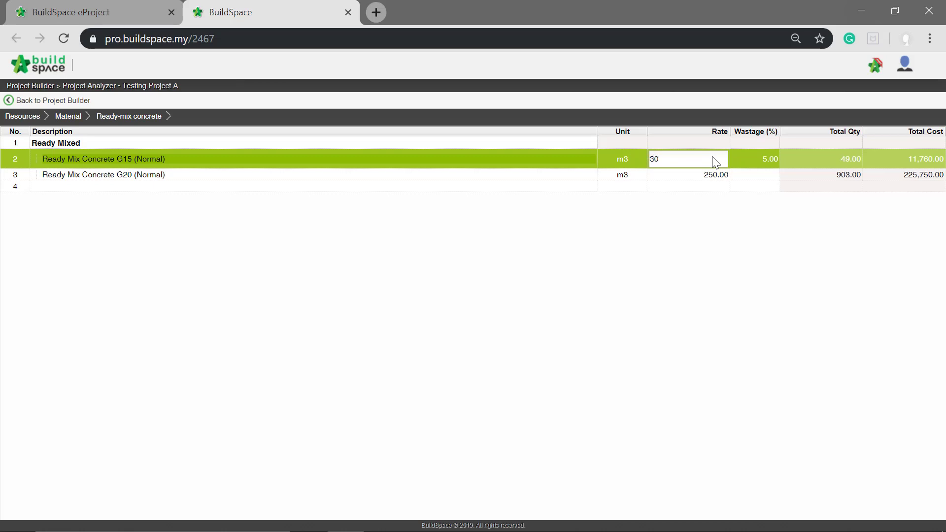
key("Return")
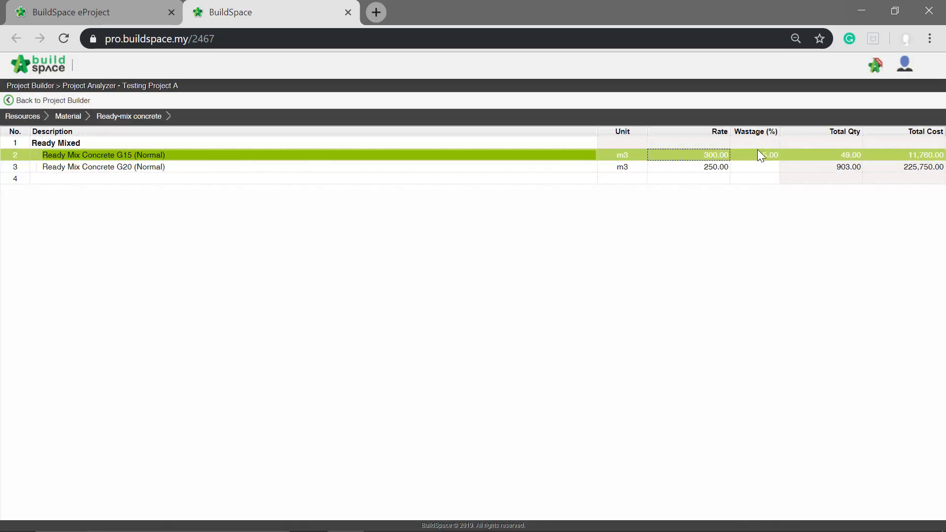
left_click(758, 155)
double_click(758, 154)
type("10")
key("Return")
Step: Set the Ready Mix Concrete G20 (Normal) rate to 350 and its wastage to 15%
left_click(125, 167)
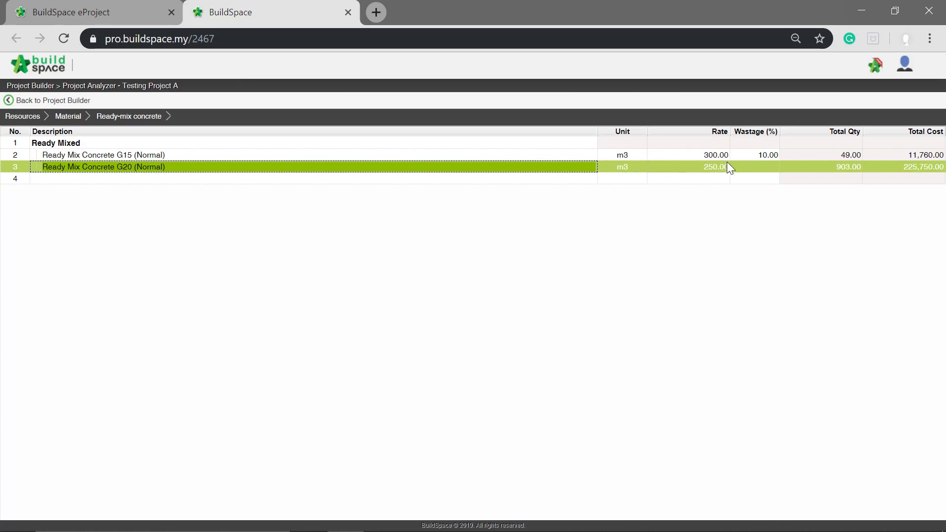
left_click(714, 164)
left_click(715, 164)
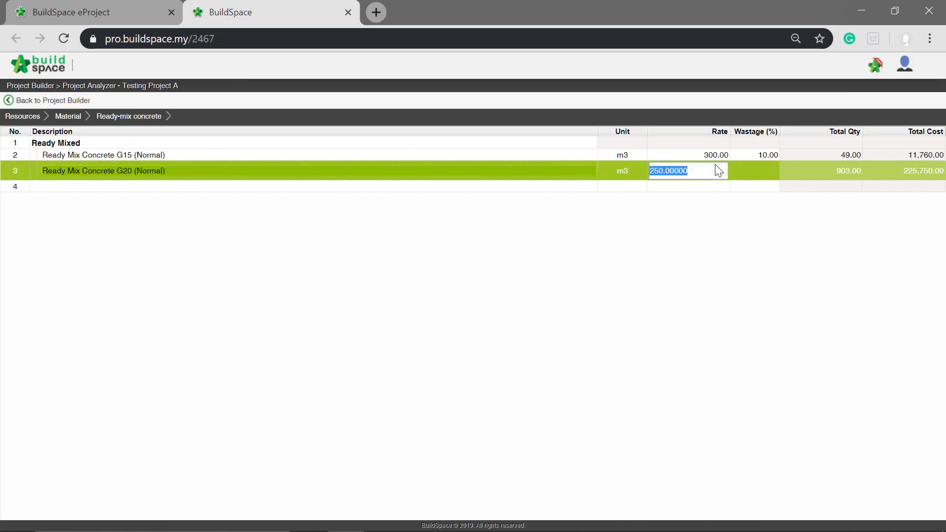
type("350")
key("Tab")
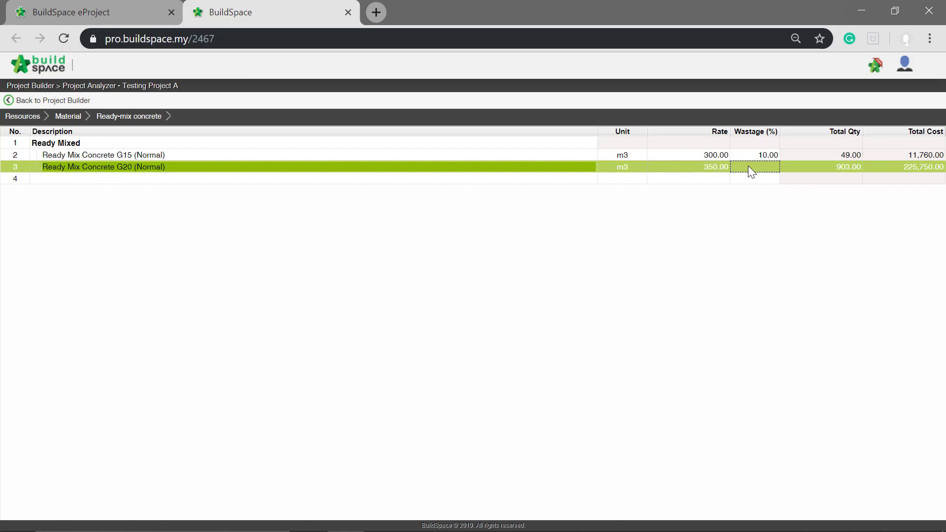
left_click(748, 166)
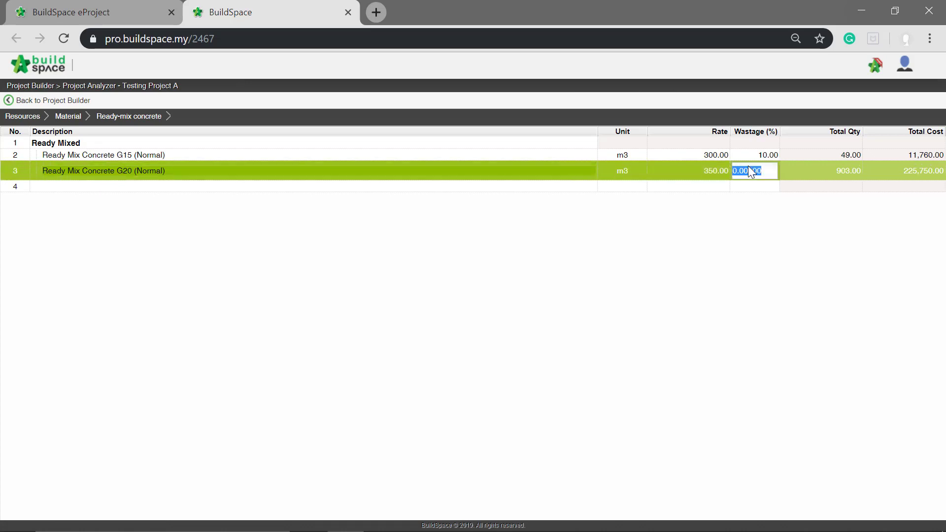
type("15")
key("Return")
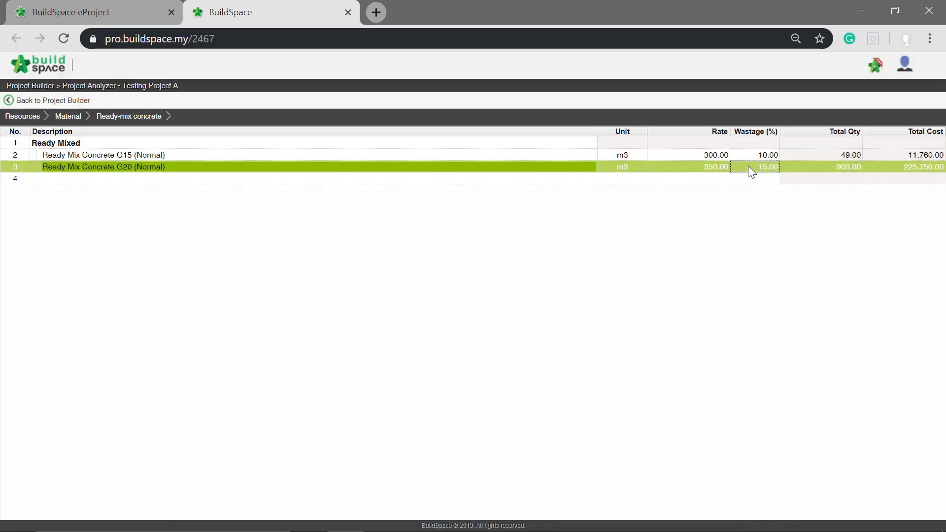
left_click(753, 183)
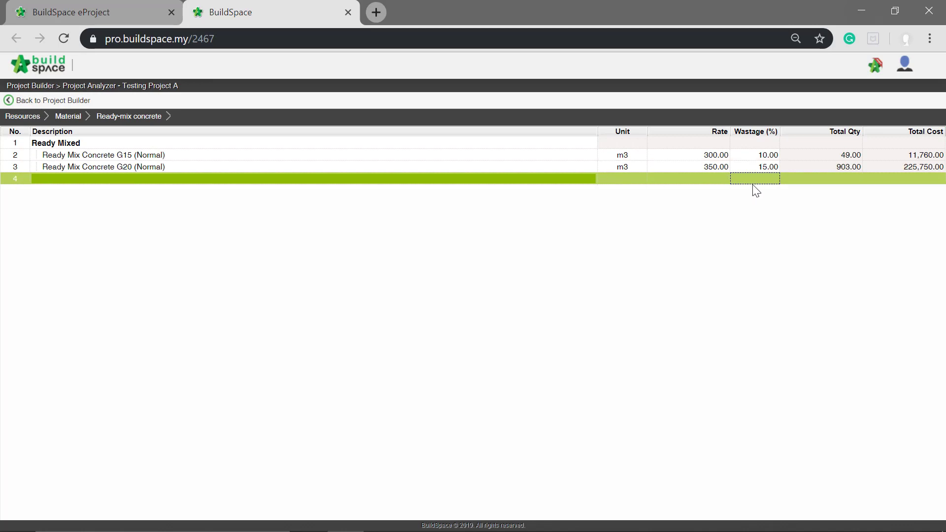
Step: Examine the bill items that use Ready Mix Concrete G15, and those that use G20
double_click(168, 157)
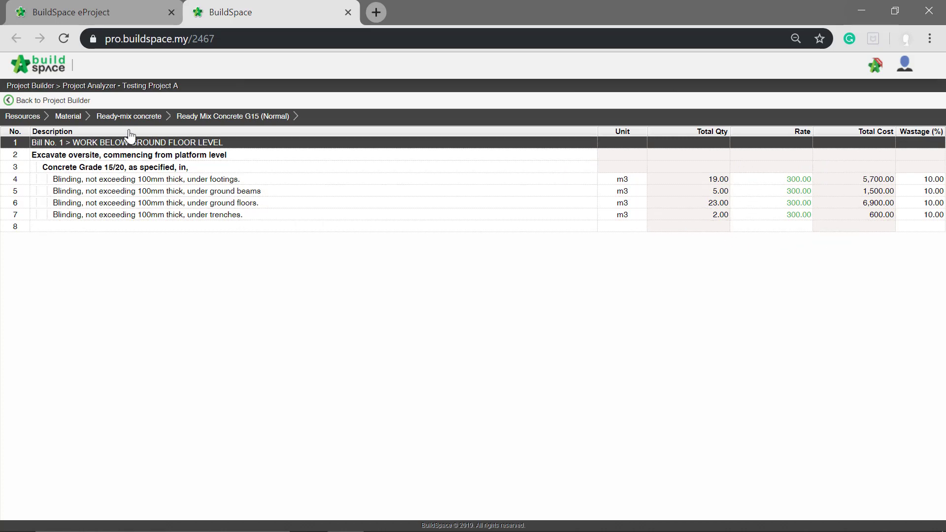
left_click(147, 117)
double_click(403, 168)
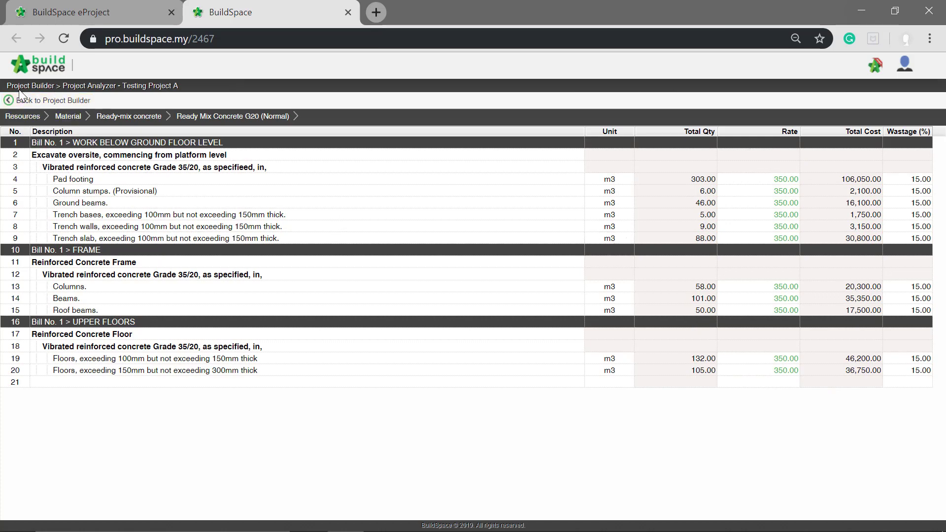
Step: Return to the project breakdown and recalculate Bill No. 1 at the bill items, bill elements and bills levels
left_click(42, 101)
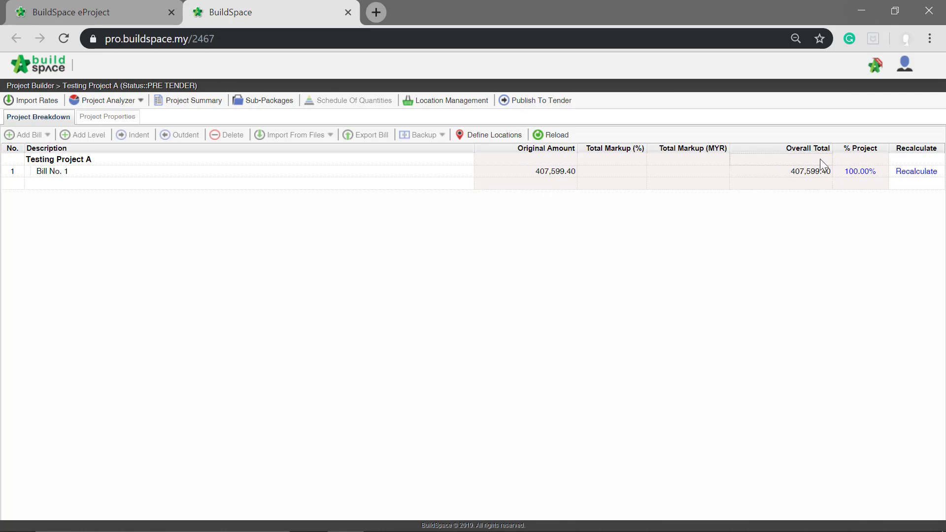
left_click(918, 172)
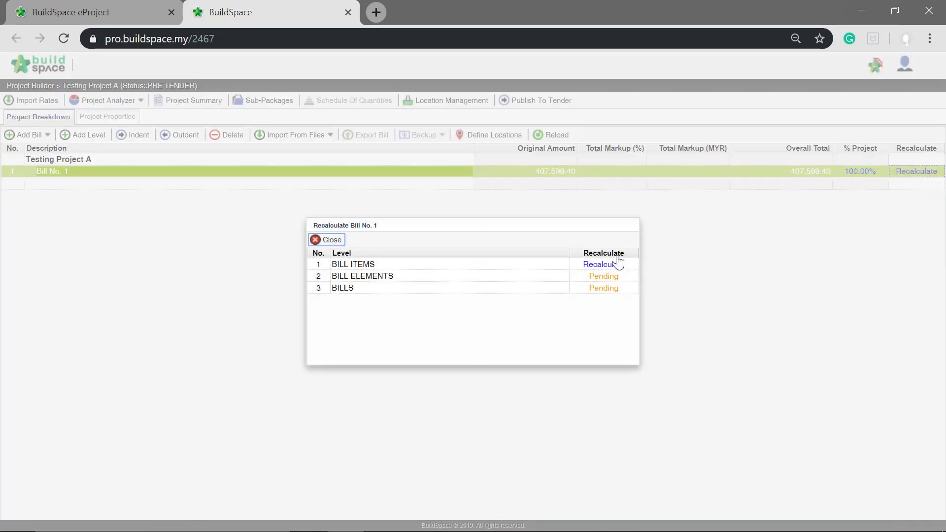
left_click(606, 265)
left_click(600, 277)
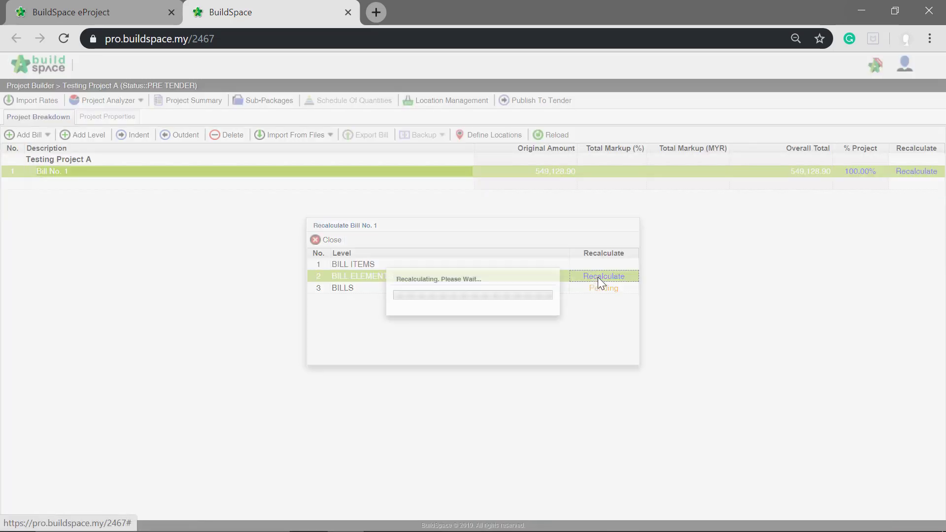
left_click(603, 288)
left_click(326, 240)
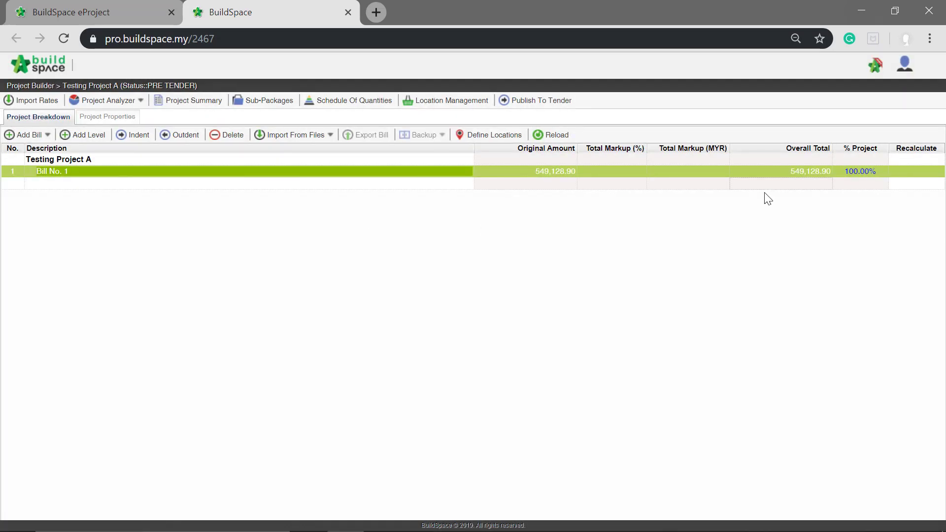
left_click(778, 184)
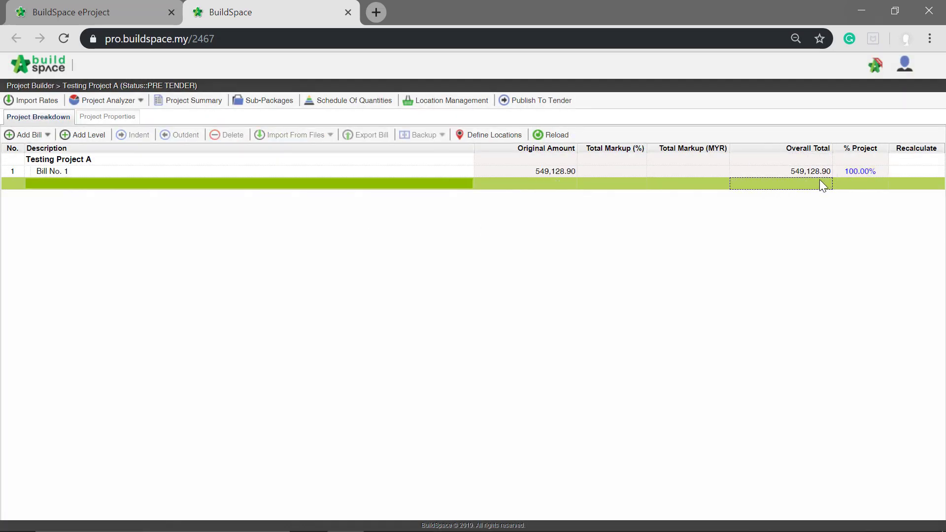
Step: Open Bill No. 1's WORK BELOW GROUND FLOOR LEVEL element and review the rates of its concrete items
double_click(237, 171)
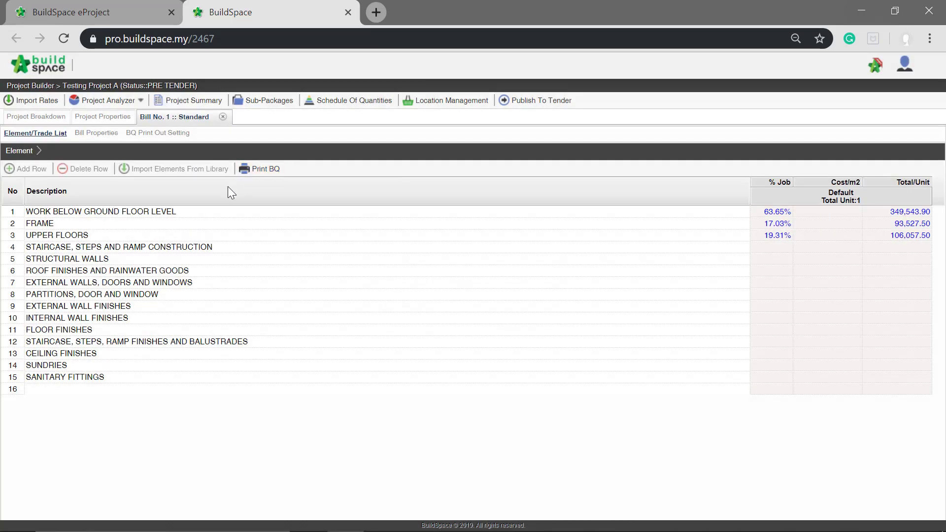
double_click(217, 216)
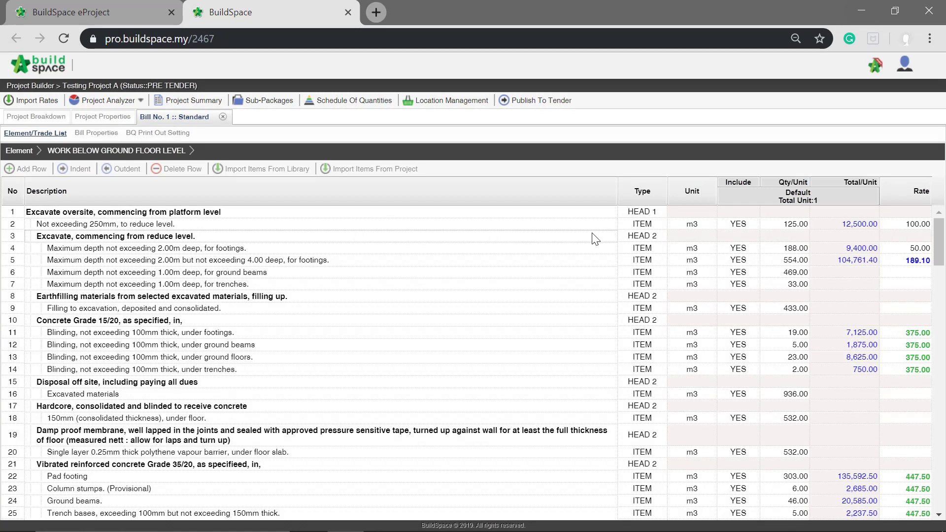
scroll(599, 274, "down", 2)
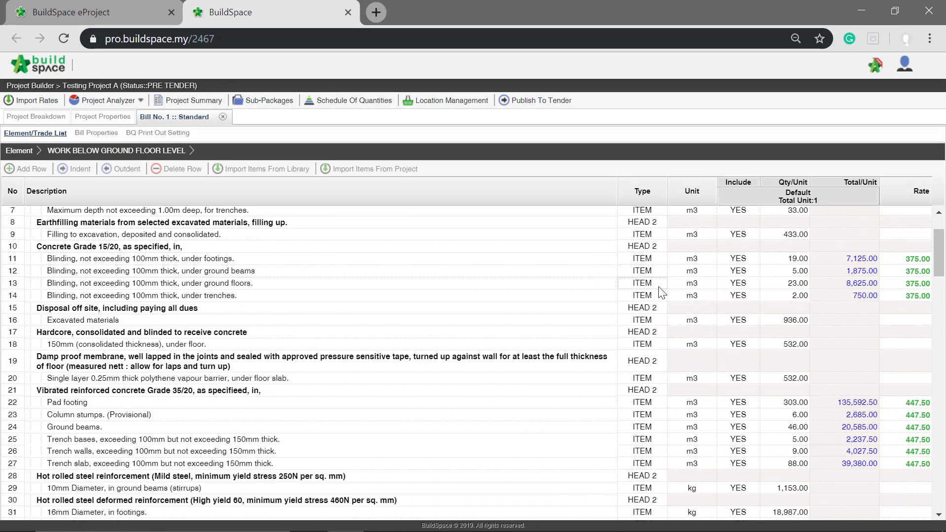
Step: Examine the Material part of the Pad footing item's build-up rate, and return to review the element's item list
double_click(913, 404)
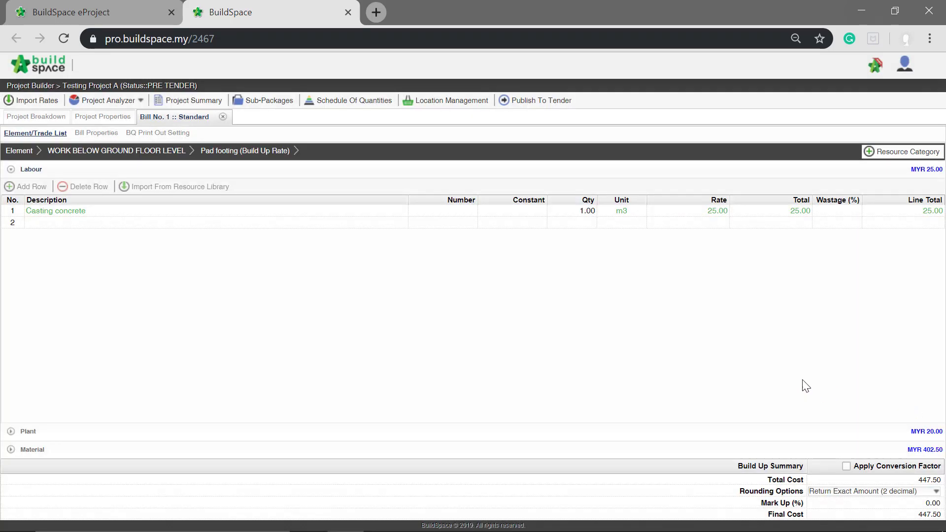
left_click(363, 451)
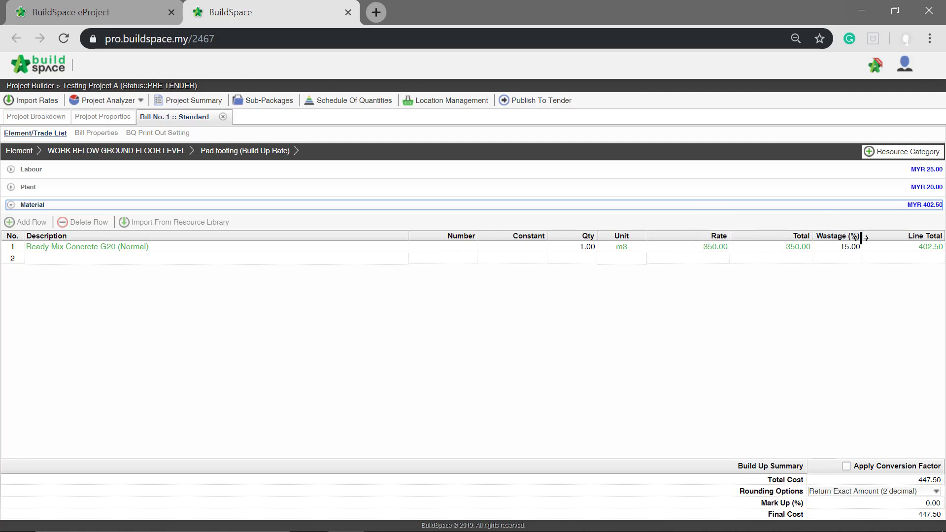
left_click(444, 248)
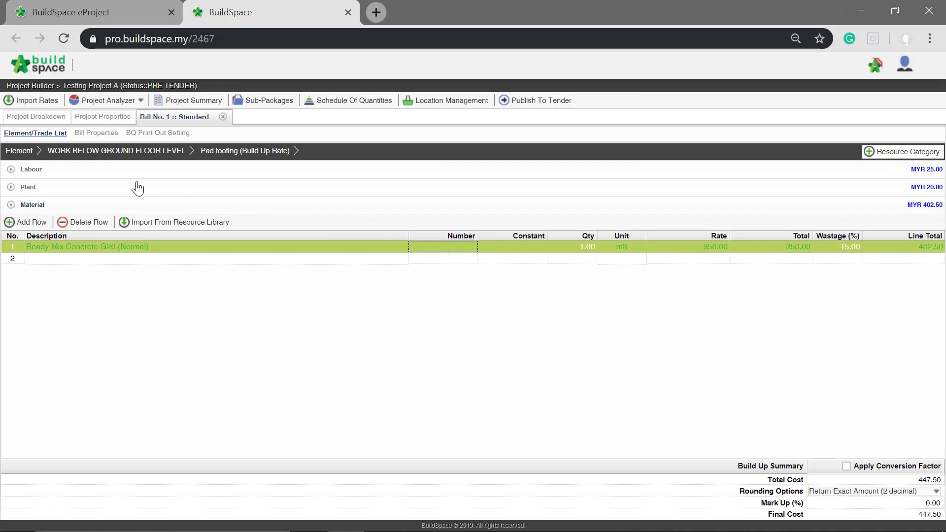
left_click(65, 153)
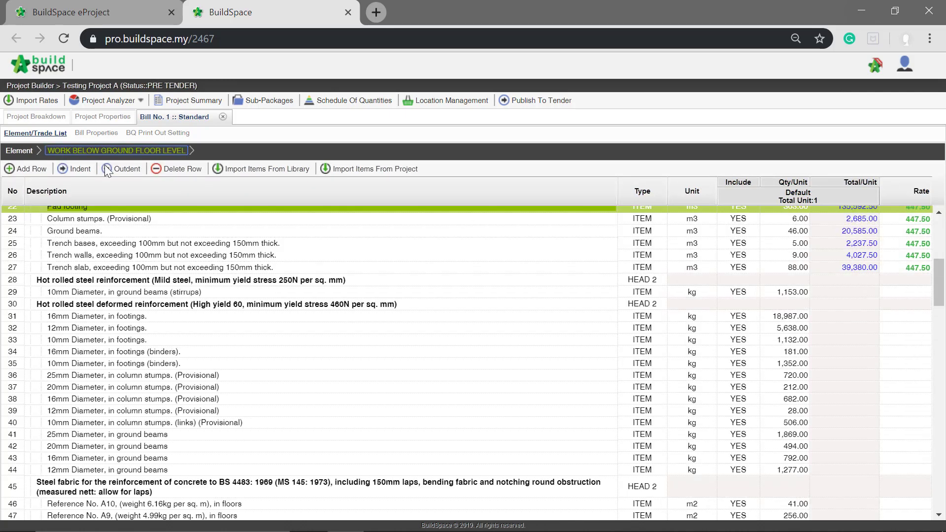
scroll(406, 271, "up", 5)
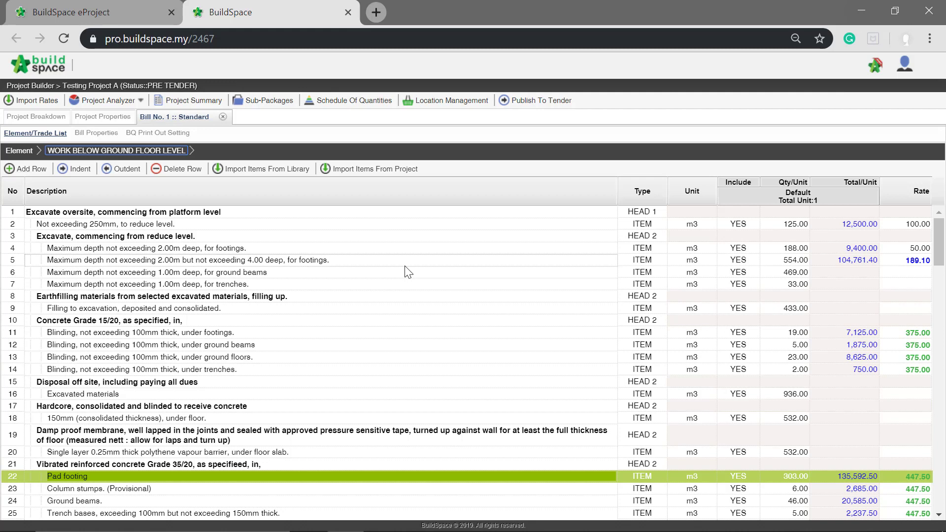
scroll(406, 271, "down", 3)
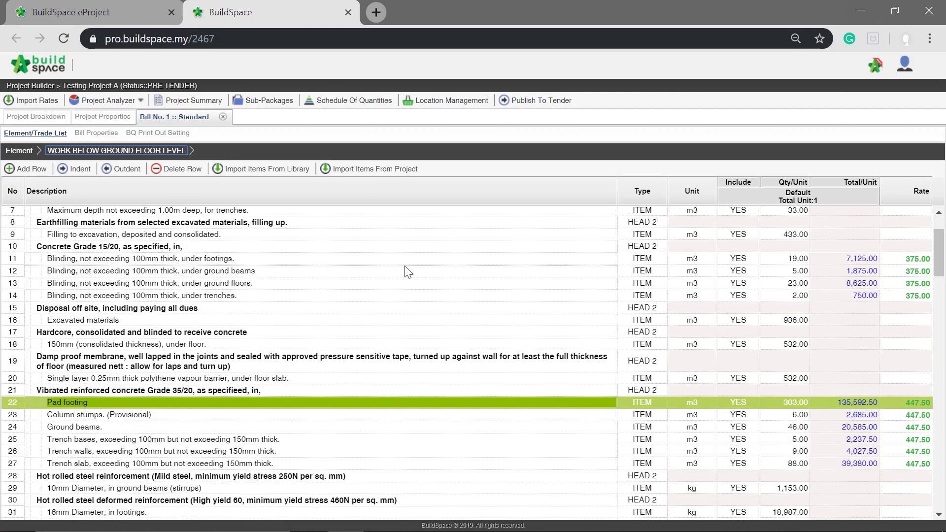
scroll(407, 273, "up", 3)
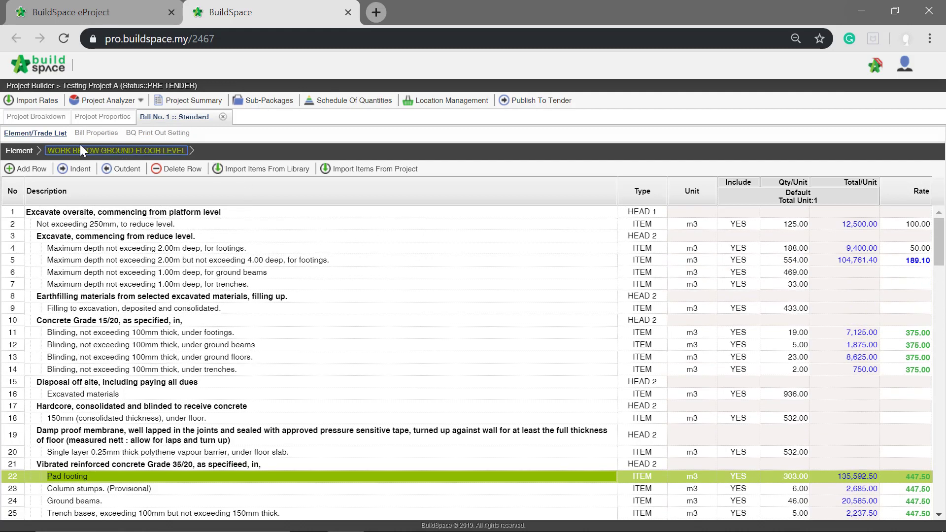
Step: Enable Element Markup in Bill No. 1's properties and save the setting
left_click(97, 134)
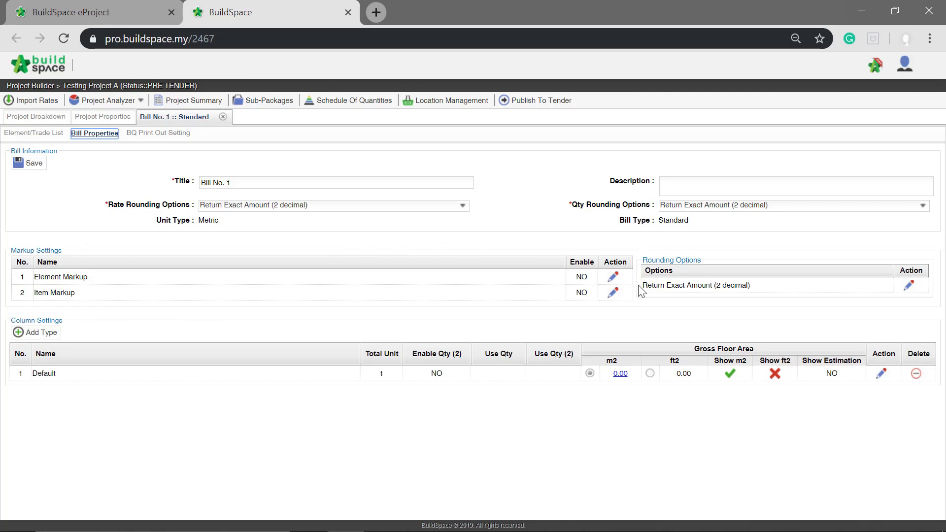
left_click(613, 278)
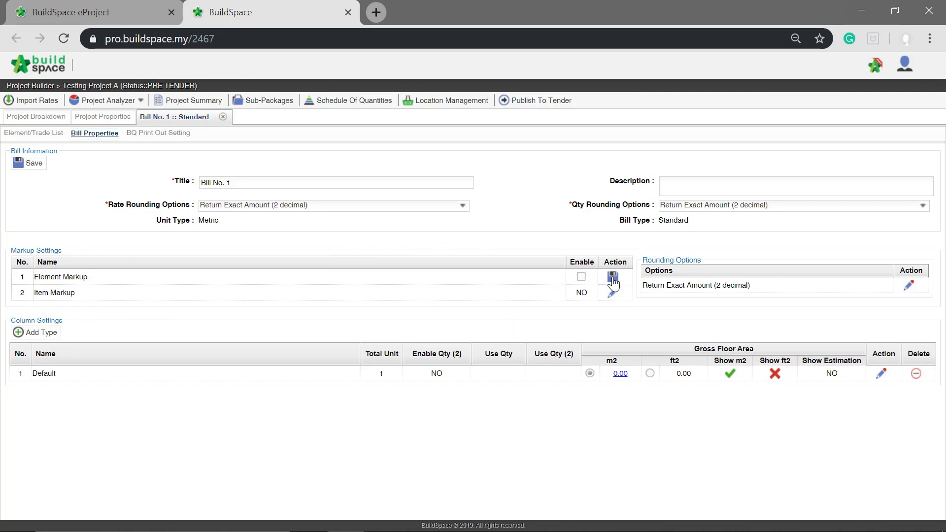
left_click(582, 278)
left_click(612, 278)
Step: Enable Item Markup in Bill No. 1's markup settings and save the setting
left_click(613, 294)
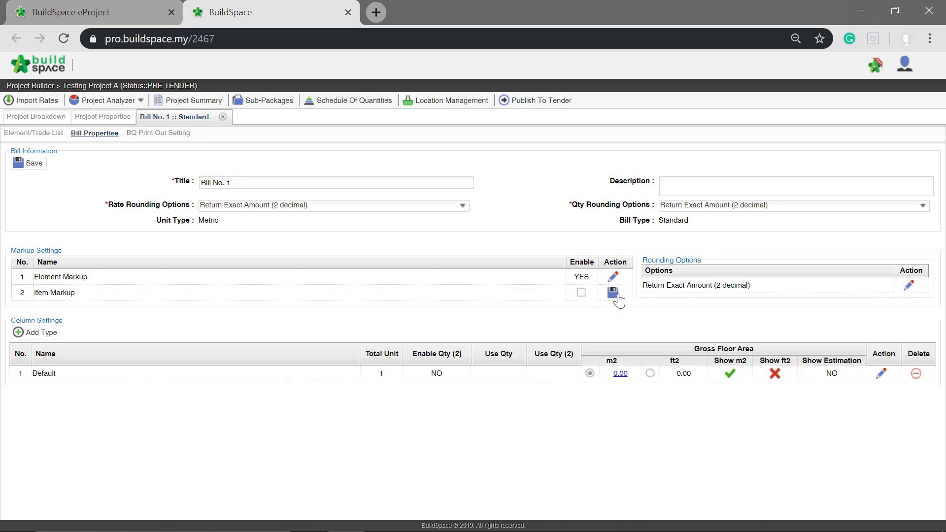
left_click(581, 293)
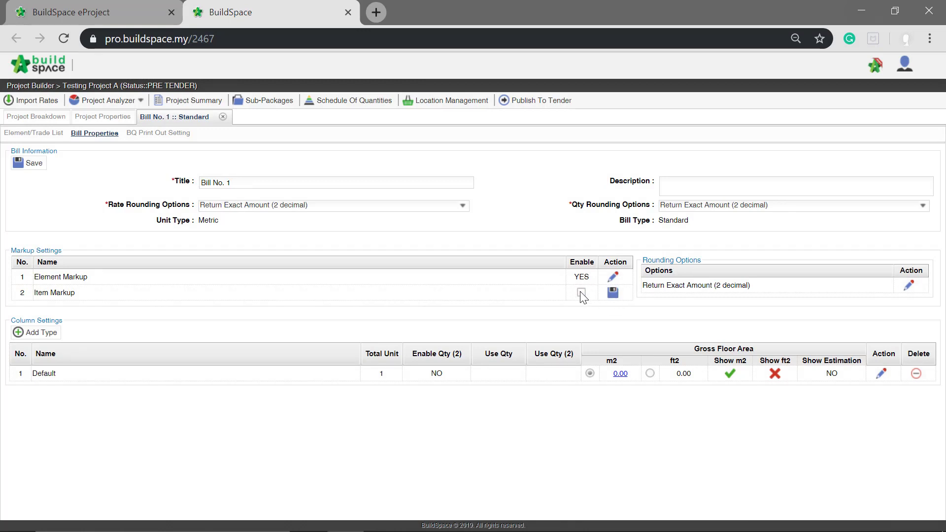
left_click(613, 294)
Step: In the bill's element list, set the element markup of WORK BELOW GROUND FLOOR LEVEL to 10%
left_click(31, 138)
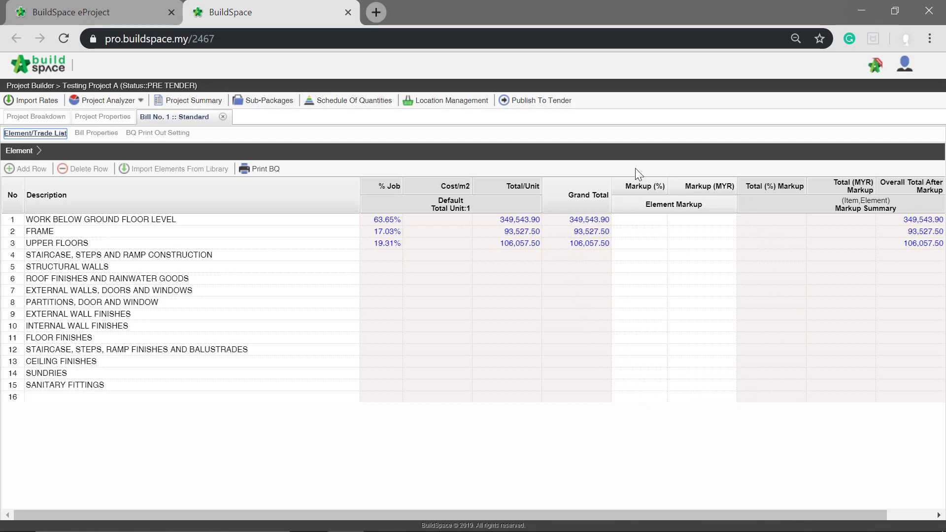
left_click(657, 225)
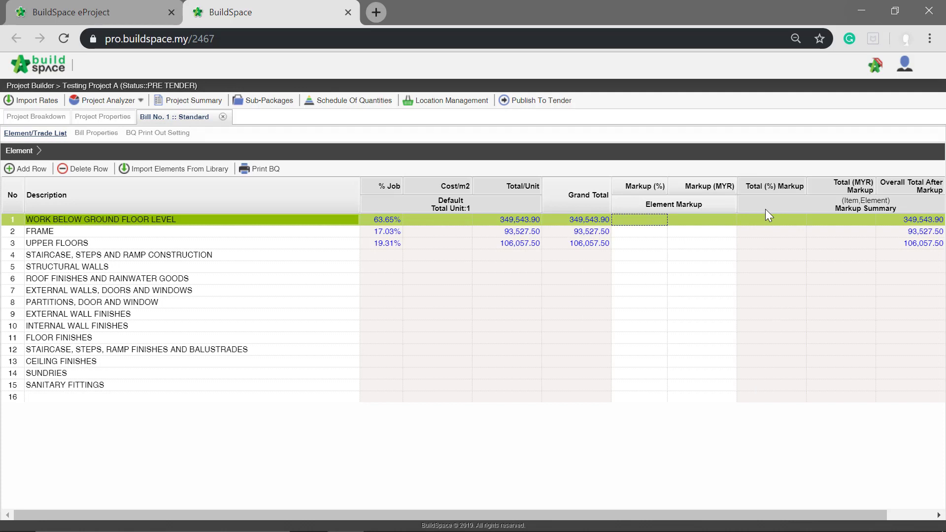
key("Return")
type("10")
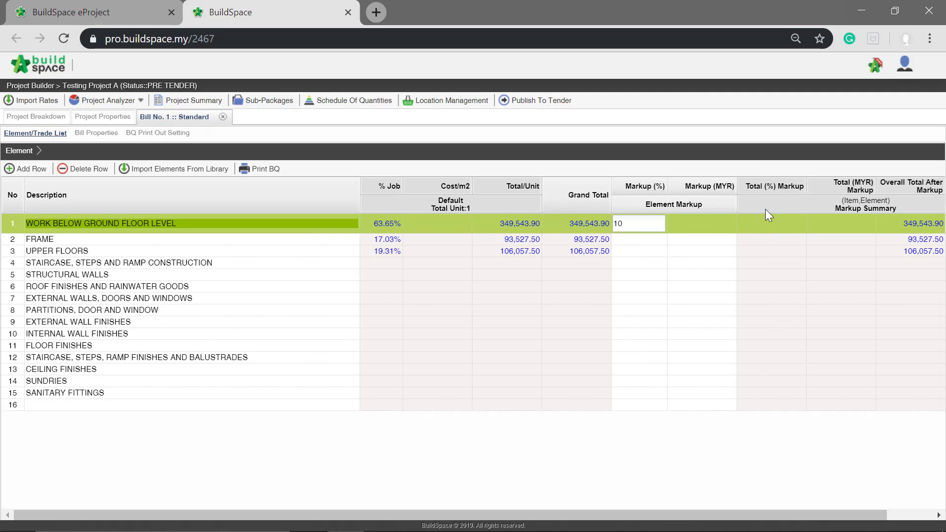
key("Return")
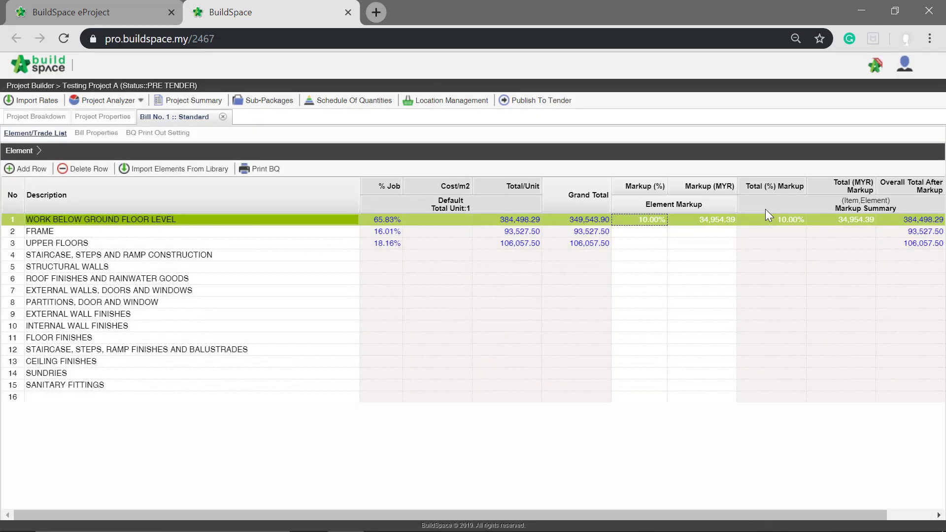
Step: Set the element markup of FRAME to an amount of MYR 20,000
left_click(712, 233)
left_click(712, 233)
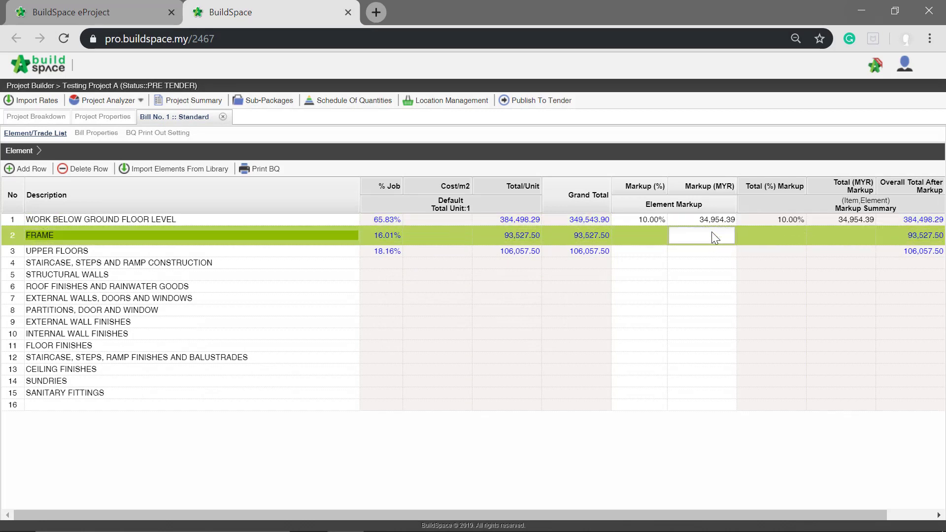
type("20000")
key("Return")
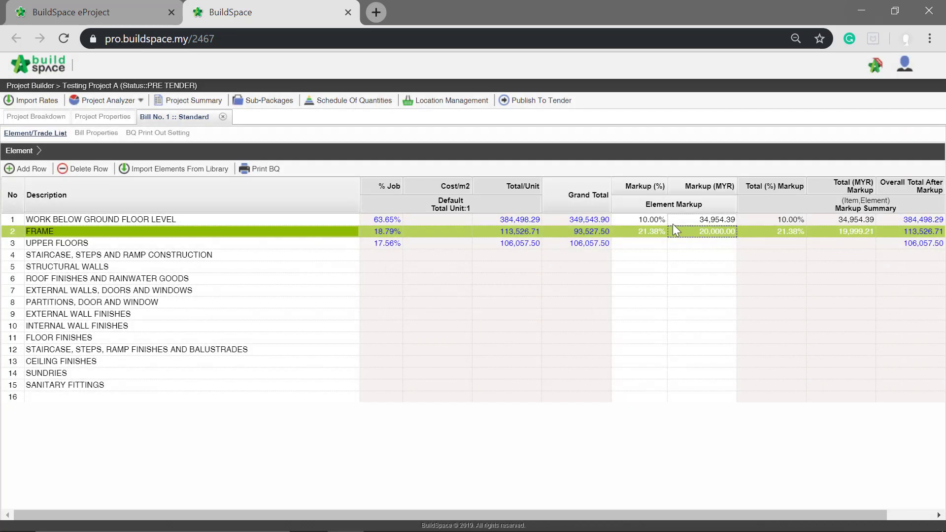
left_click(656, 220)
left_click(708, 231)
Step: Open WORK BELOW GROUND FLOOR LEVEL and set a 10% item markup on the item "Not exceeding 250mm, to reduce level."
left_click(221, 221)
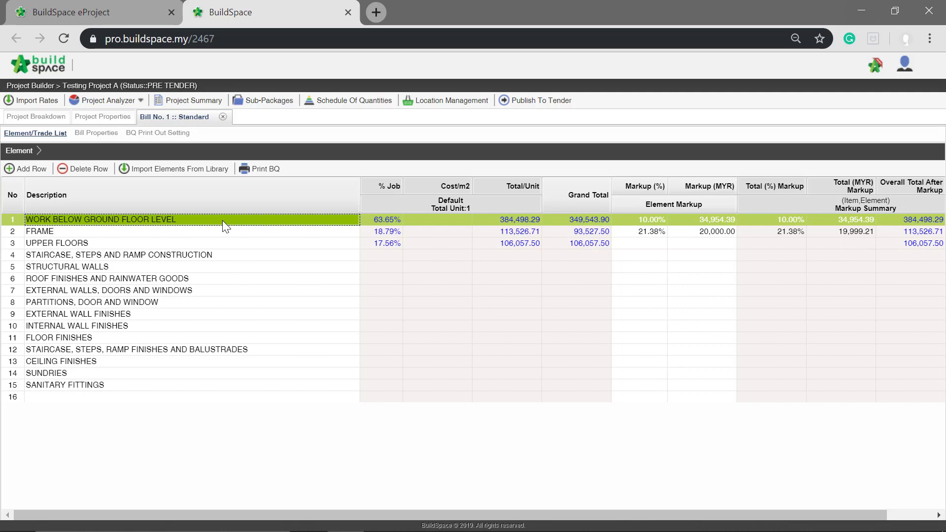
double_click(222, 220)
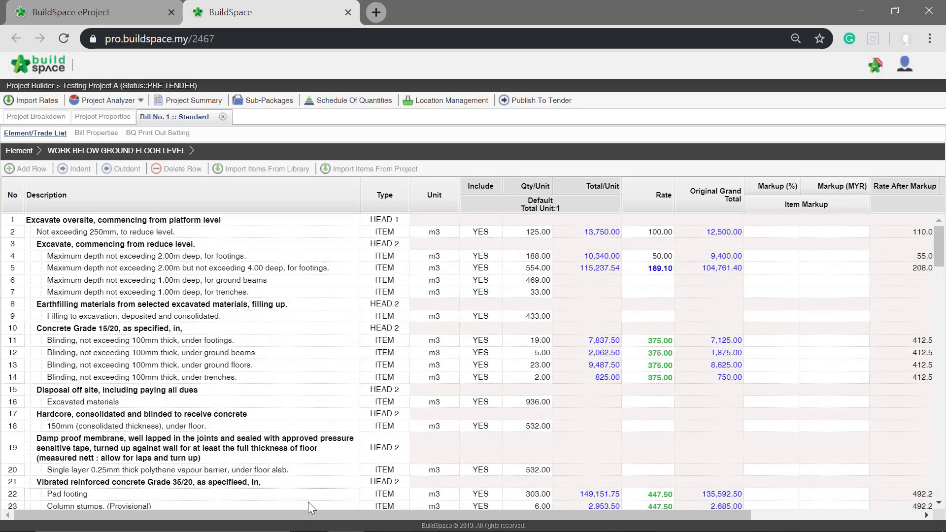
left_click_drag(306, 515, 476, 515)
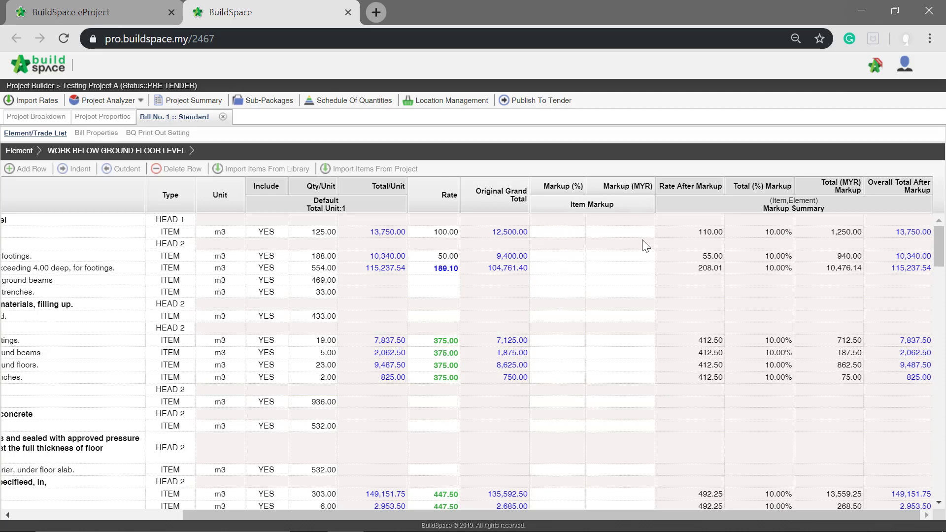
left_click(554, 232)
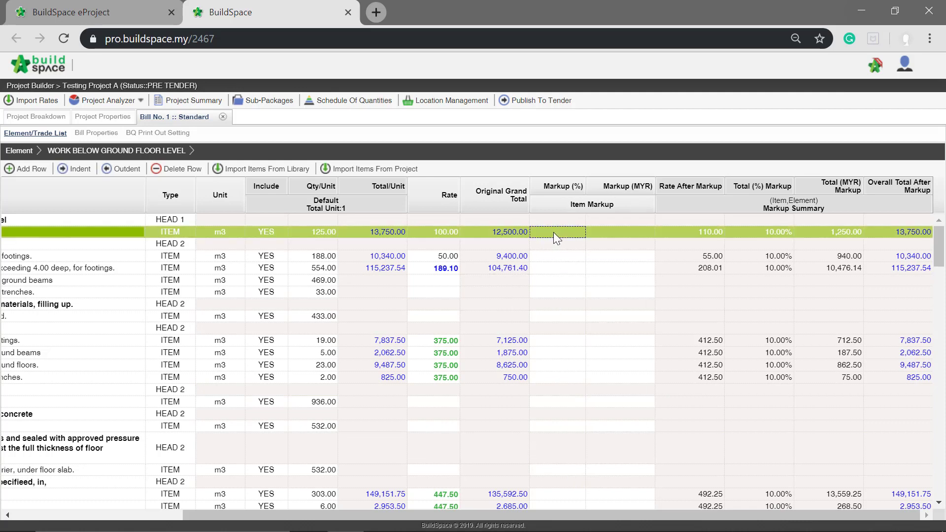
left_click(554, 232)
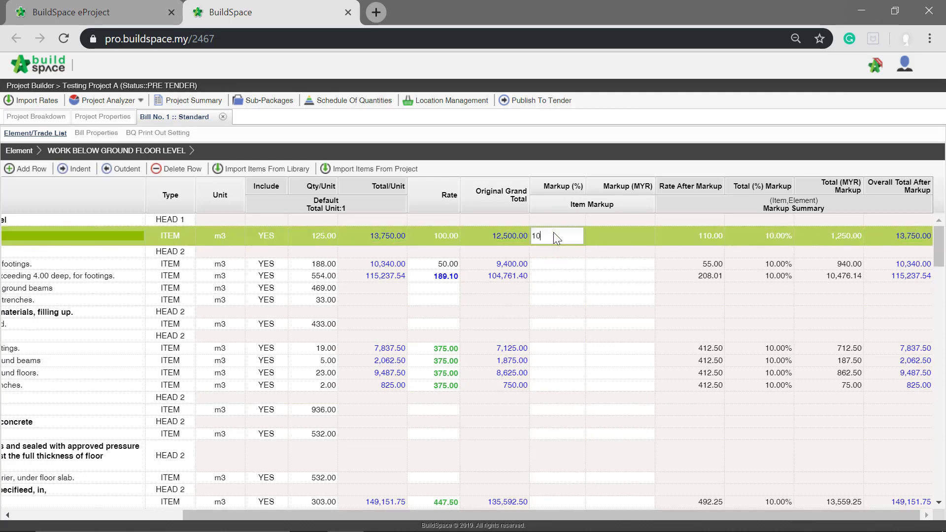
key("Return")
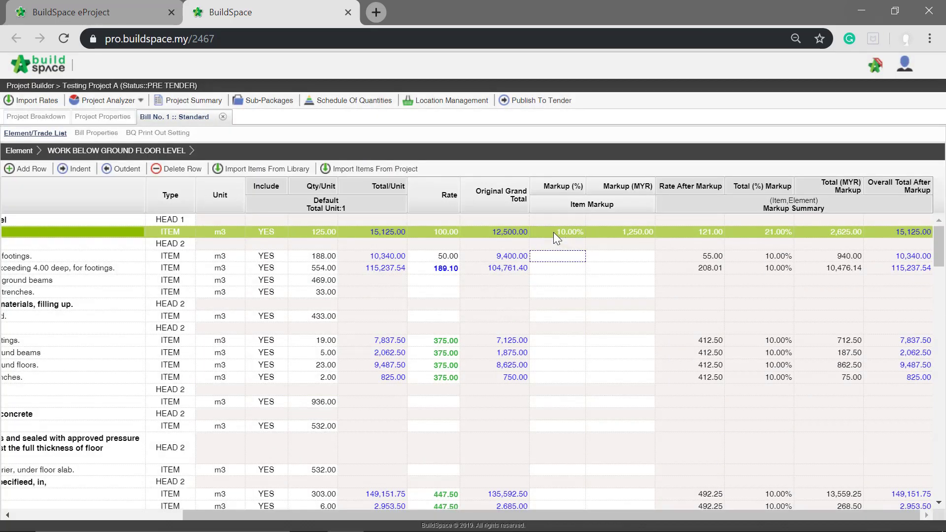
Step: Set a 20% item markup on the item "Maximum depth not exceeding 2.00m deep, for footings."
left_click(540, 257)
left_click(540, 256)
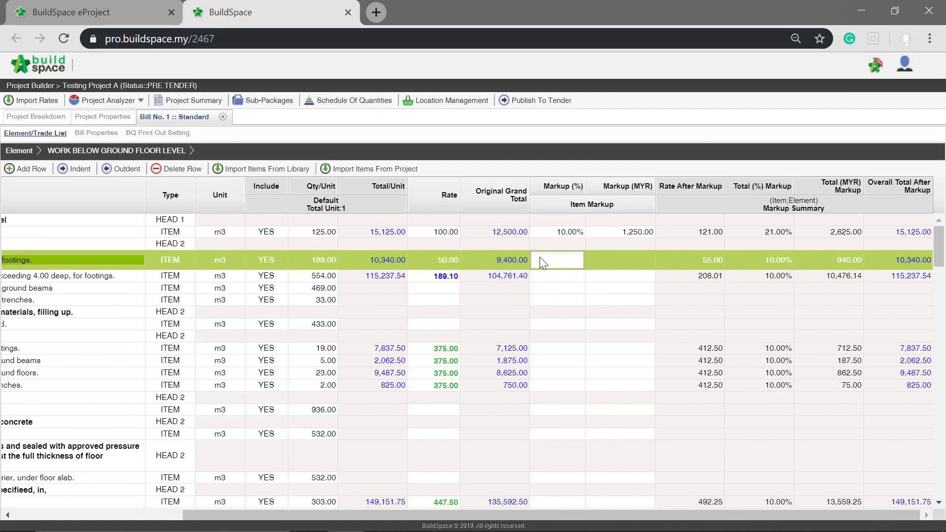
type("20")
key("Return")
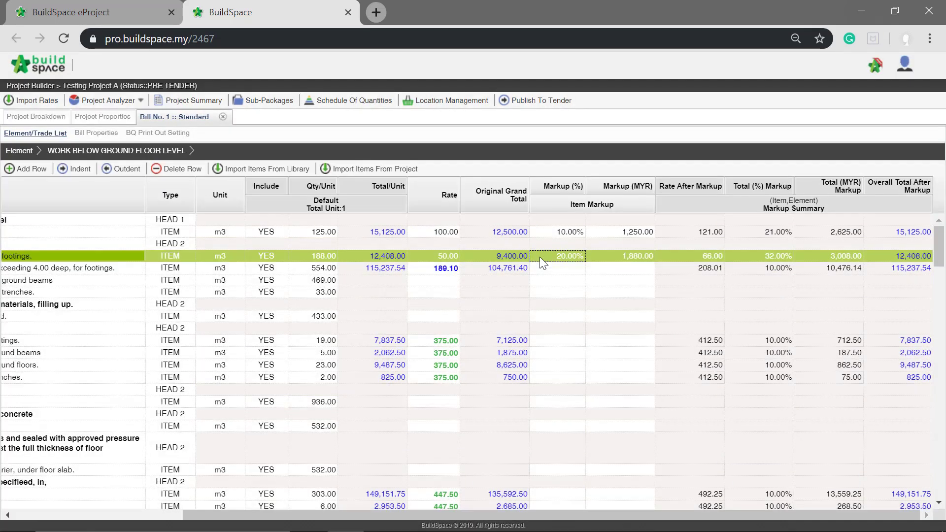
left_click(543, 282)
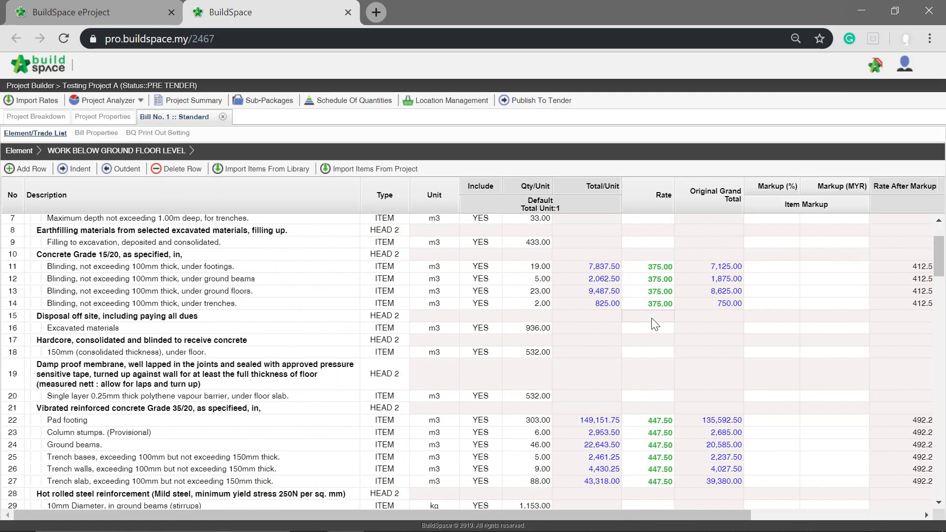
Step: Review the item groups under the Concrete Grade 15/20 and Vibrated reinforced concrete Grade 35/20 headings
left_click(62, 252)
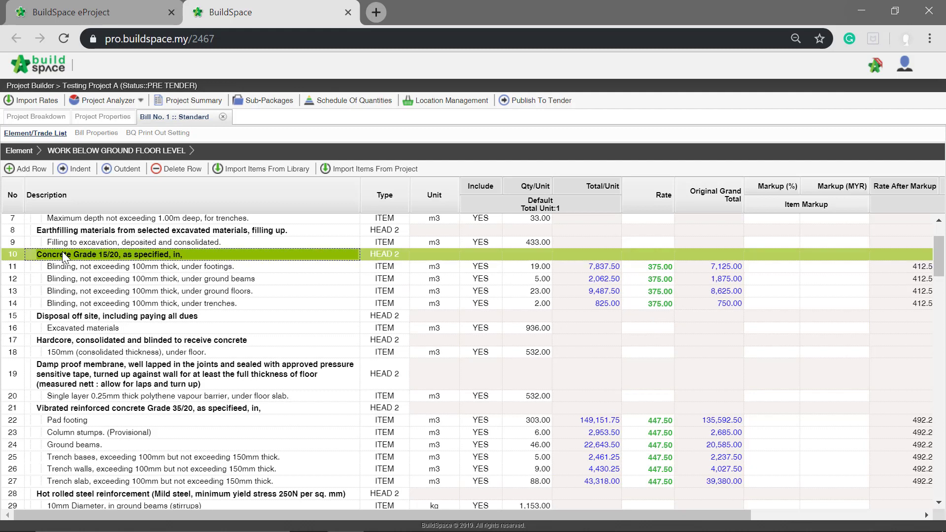
left_click(70, 409)
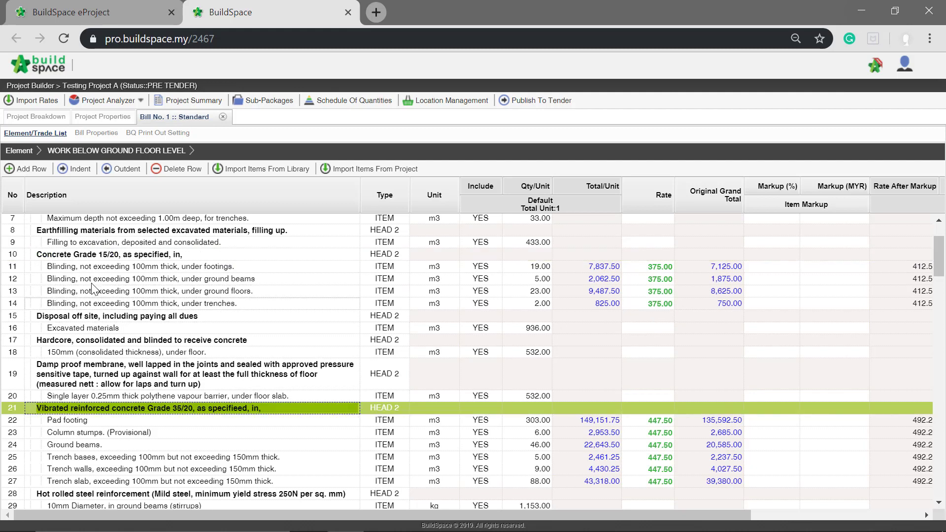
left_click(104, 252)
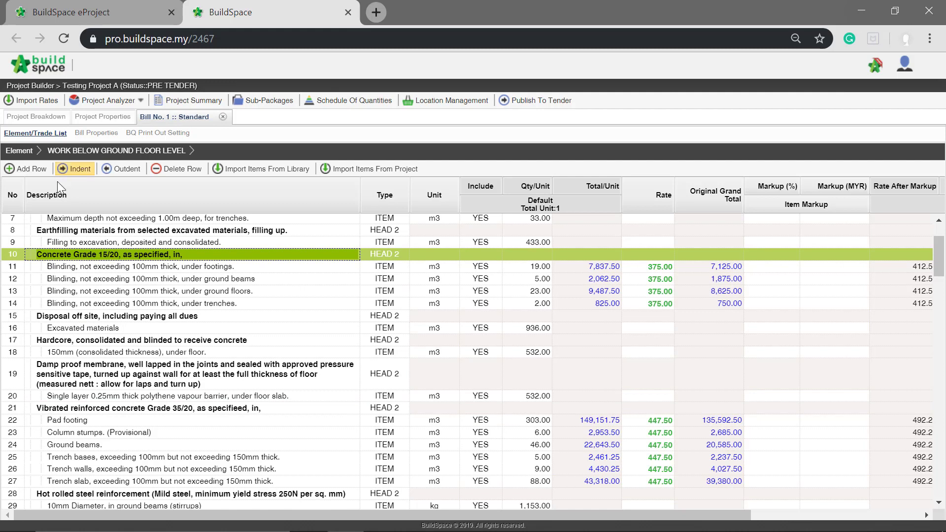
Step: In the Schedule Of Rates Analysis, open Building Works' Concrete trade and set the item markup of Vibrated reinforced concrete (Grade 15) to 35%
left_click(139, 102)
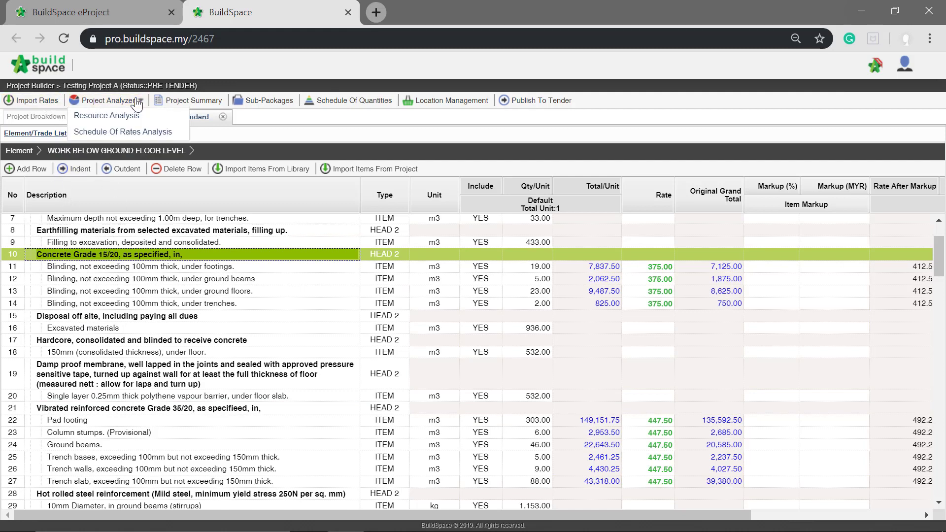
left_click(124, 133)
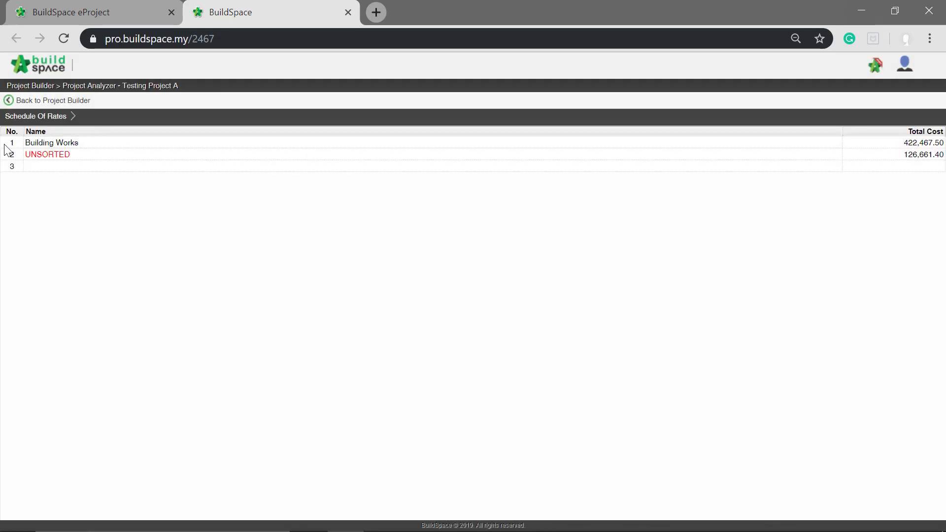
double_click(45, 142)
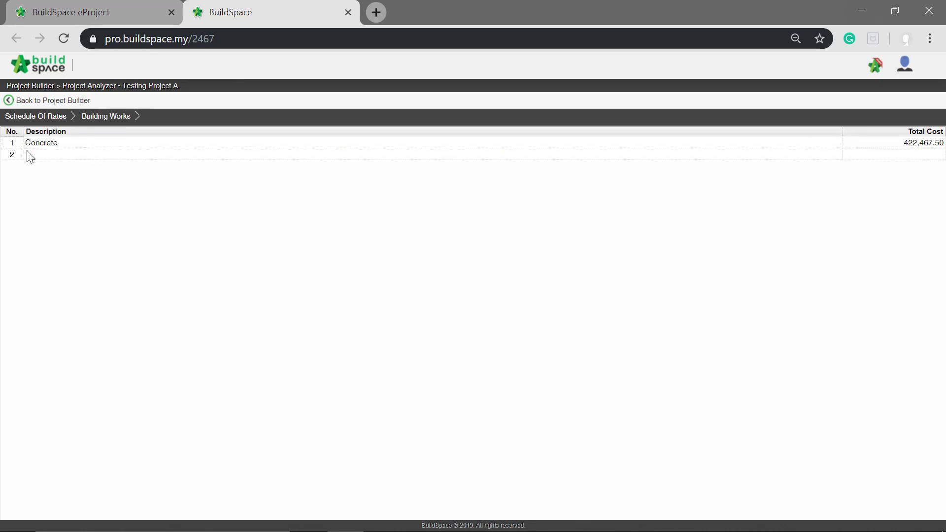
double_click(139, 143)
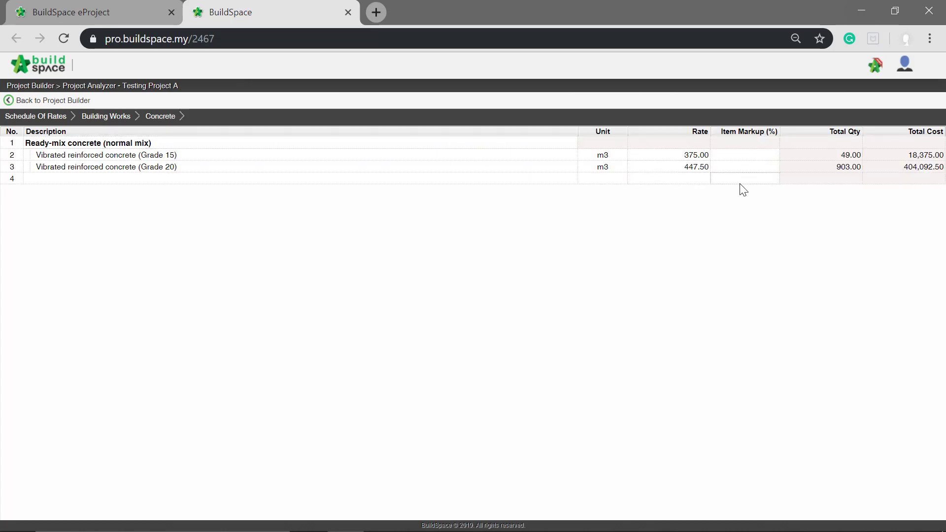
left_click(753, 162)
left_click(751, 156)
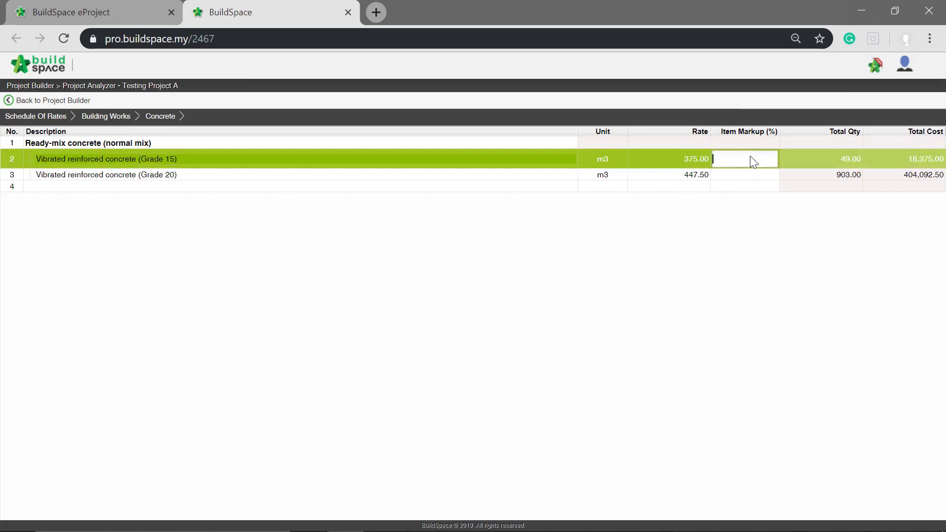
type("35")
key("Return")
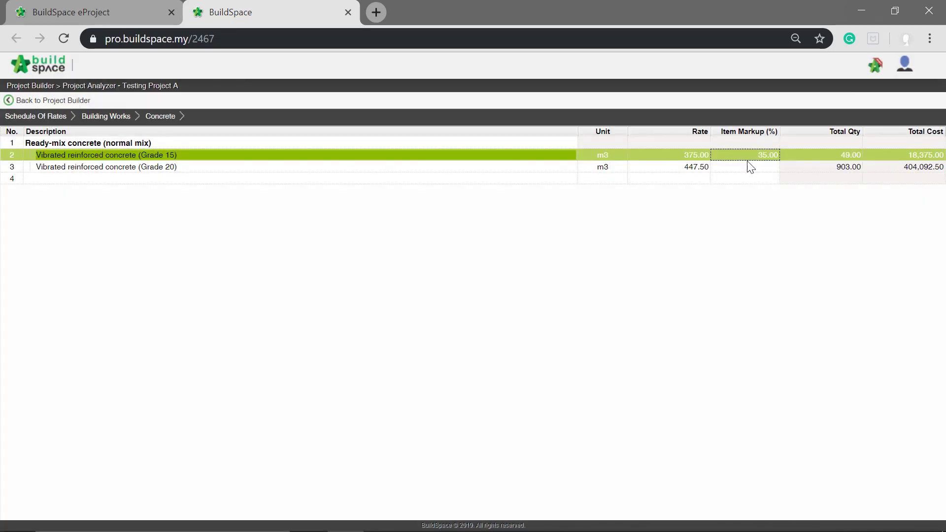
Step: Set the item markup of Vibrated reinforced concrete (Grade 20) to 15%
left_click(742, 170)
left_click(741, 168)
type("15")
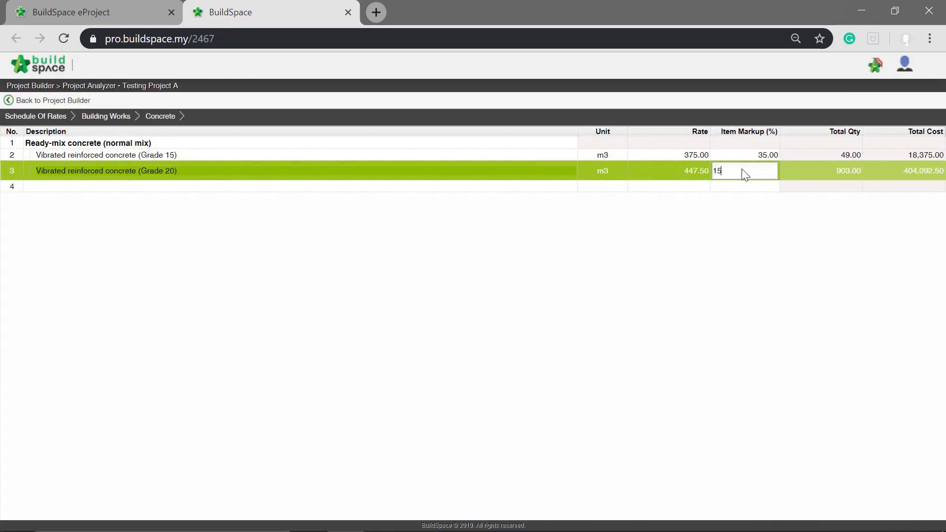
key("Return")
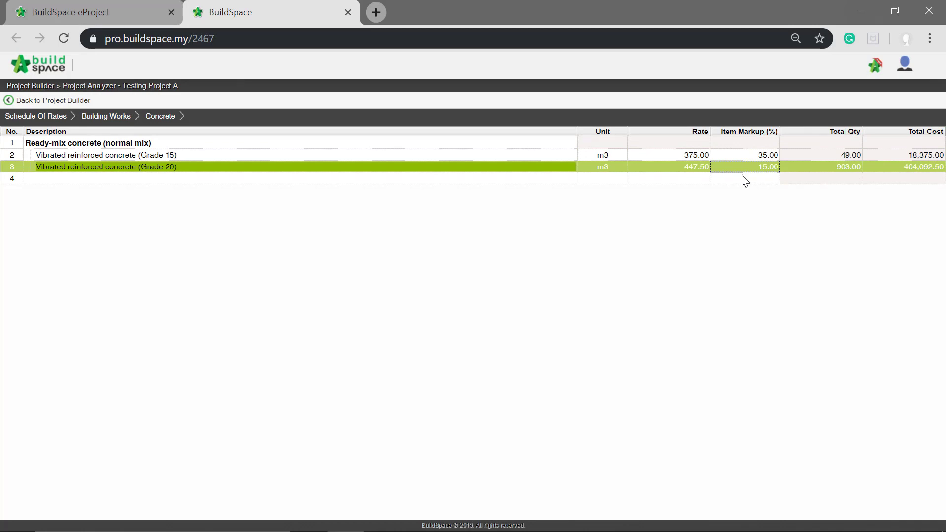
left_click(743, 178)
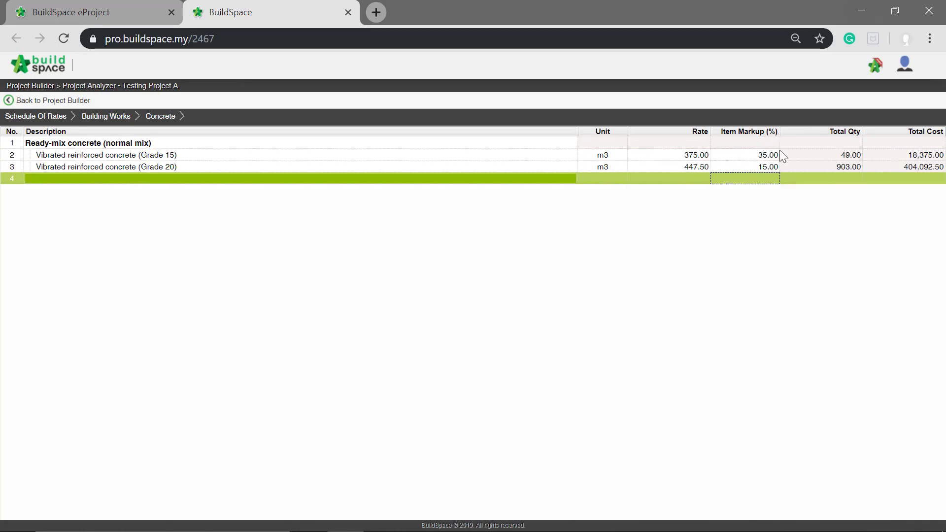
Step: Examine the item markups of the bill items linked to the Grade 15 and Grade 20 concrete rates
double_click(505, 155)
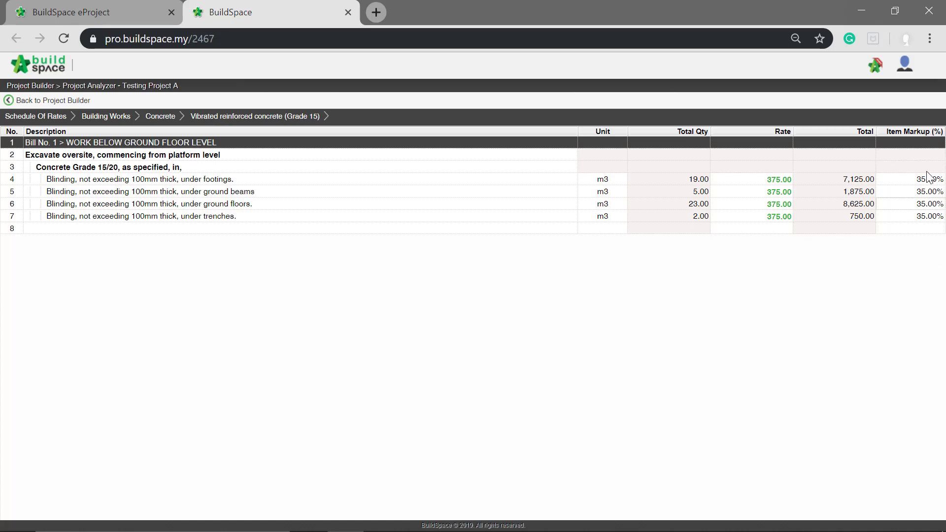
left_click(172, 120)
double_click(197, 167)
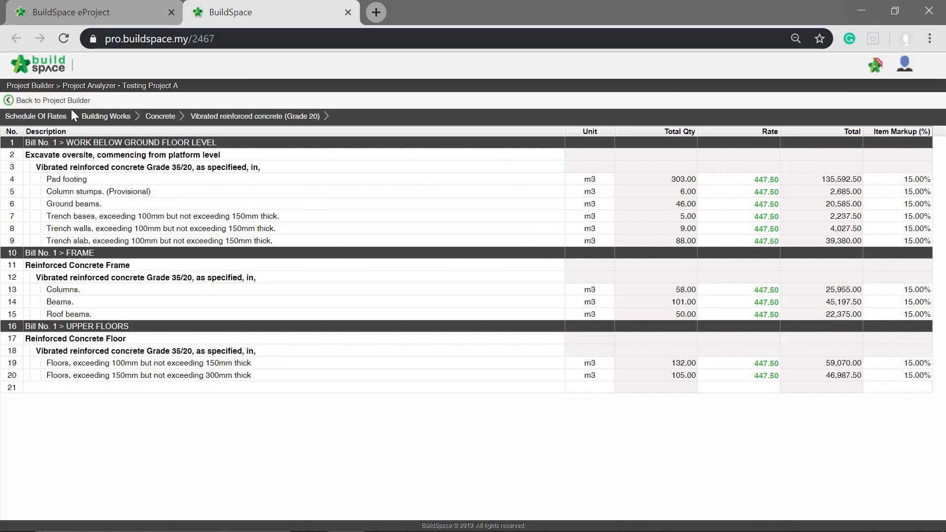
Step: Return to the project builder and recalculate Bill No. 1 for its bill items, bill elements and bills
left_click(40, 100)
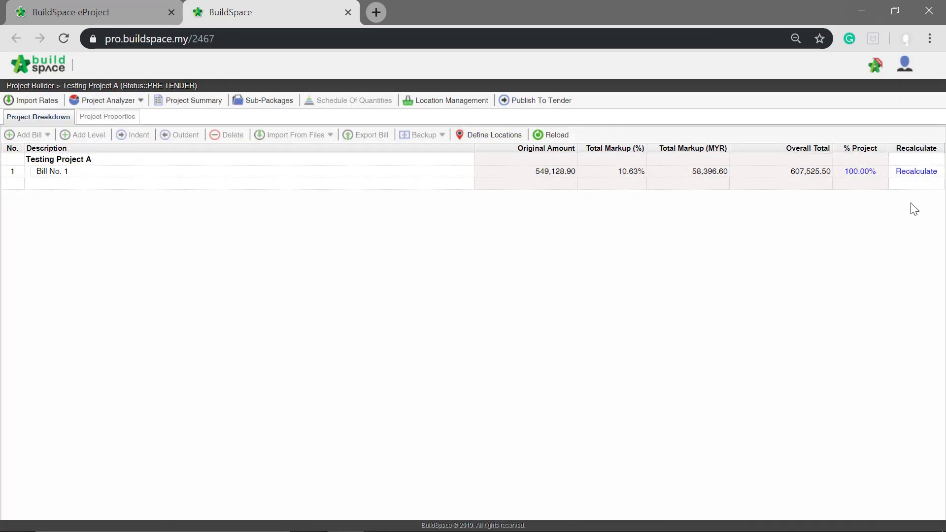
left_click(913, 172)
left_click(616, 265)
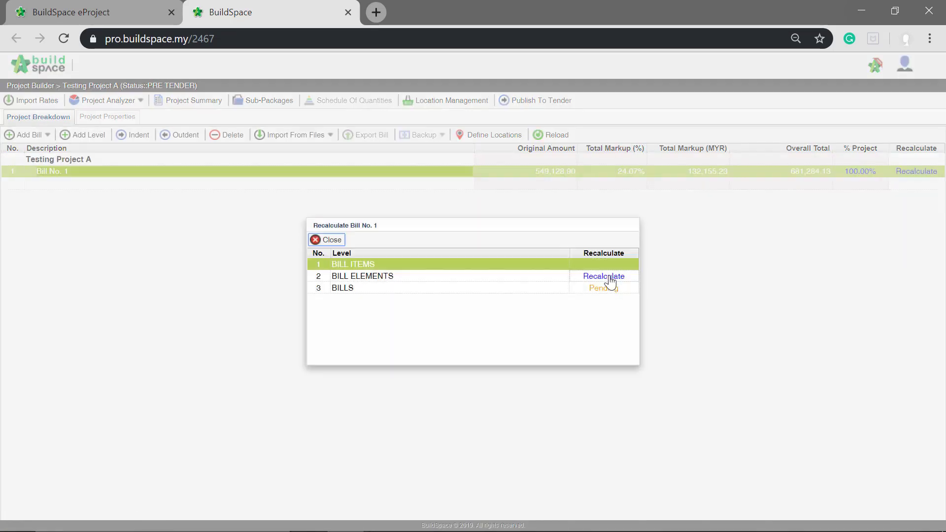
left_click(608, 277)
left_click(607, 287)
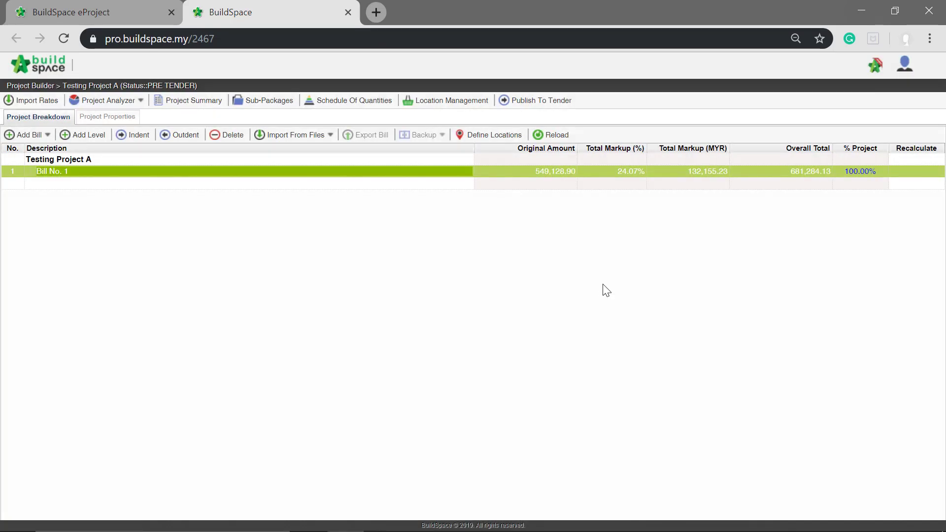
Step: Open the WORK BELOW GROUND FLOOR LEVEL element of Bill No. 1 and examine the rates and item markups of its concrete items
double_click(80, 172)
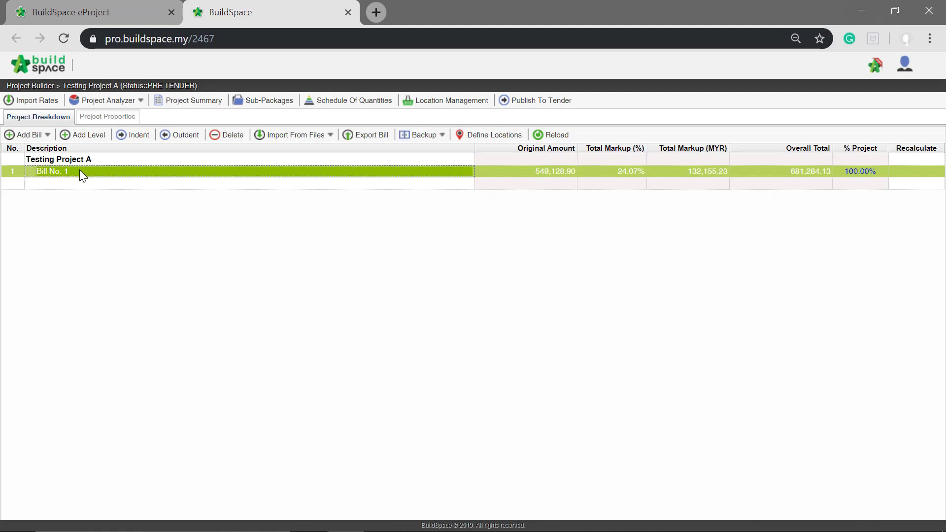
double_click(75, 218)
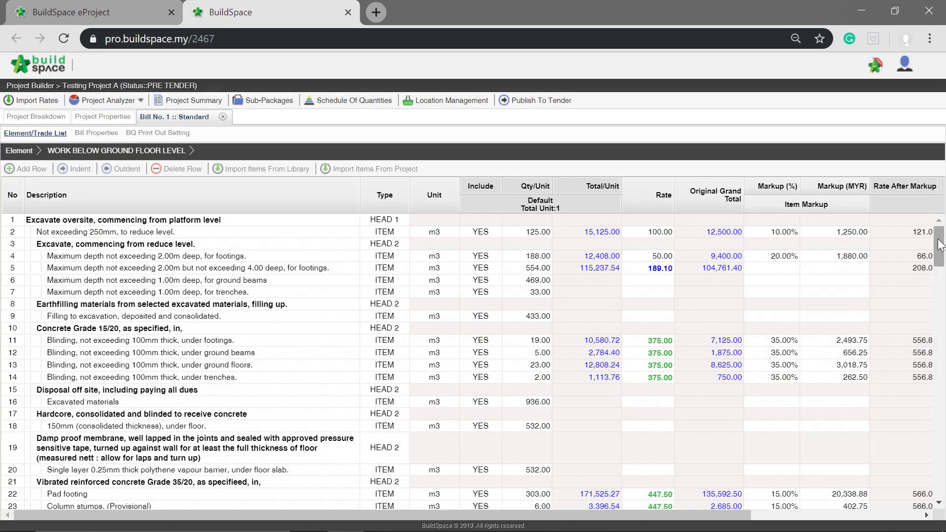
left_click_drag(938, 245, 938, 251)
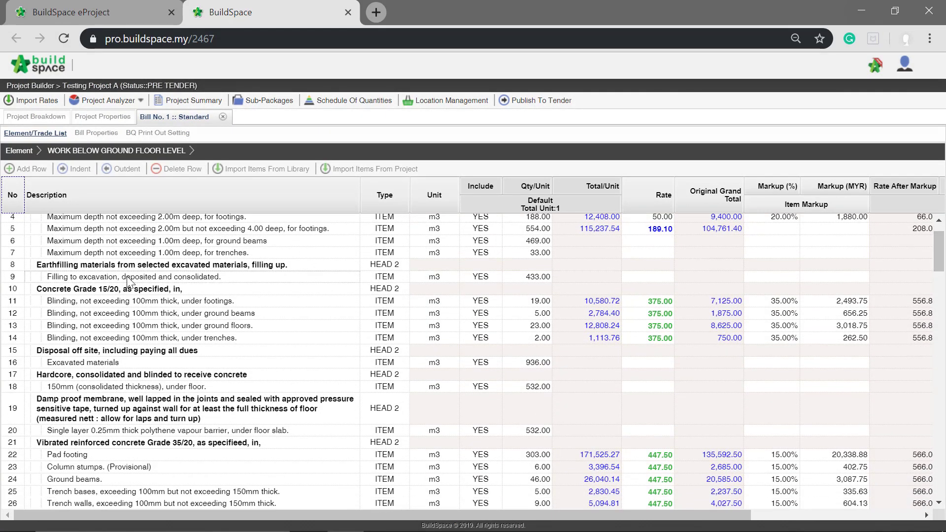
left_click(122, 290)
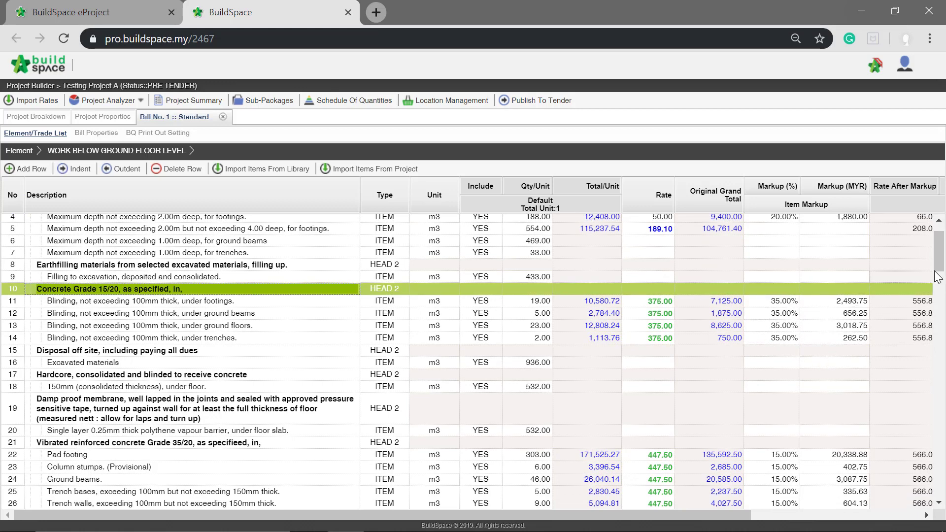
left_click_drag(939, 274, 939, 295)
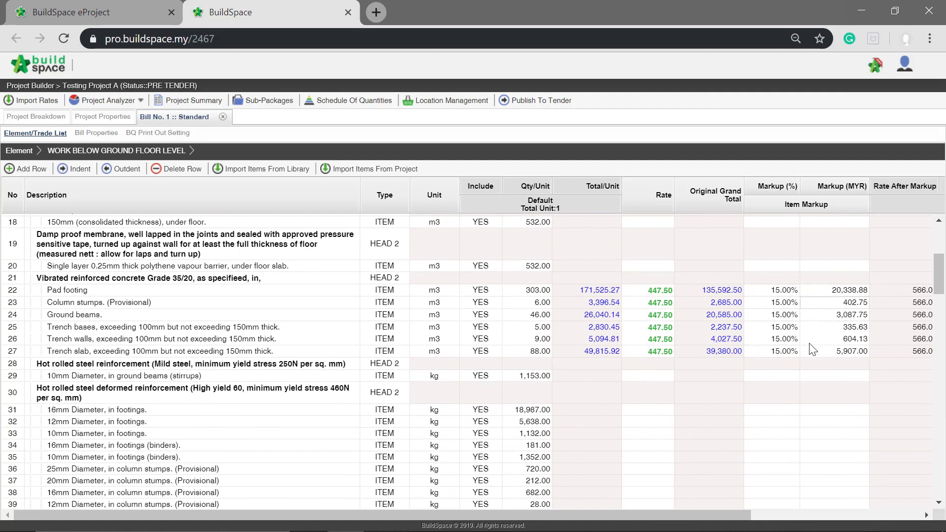
left_click_drag(939, 270, 942, 241)
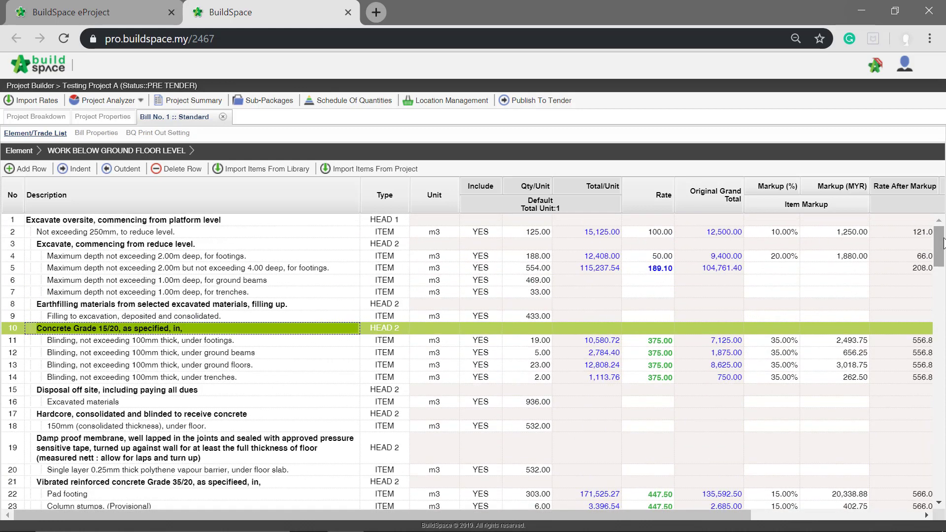
Step: From the bill's element list, print the complete BQ as a PDF, review its summary page, and close the Print BQ dialog
left_click(19, 151)
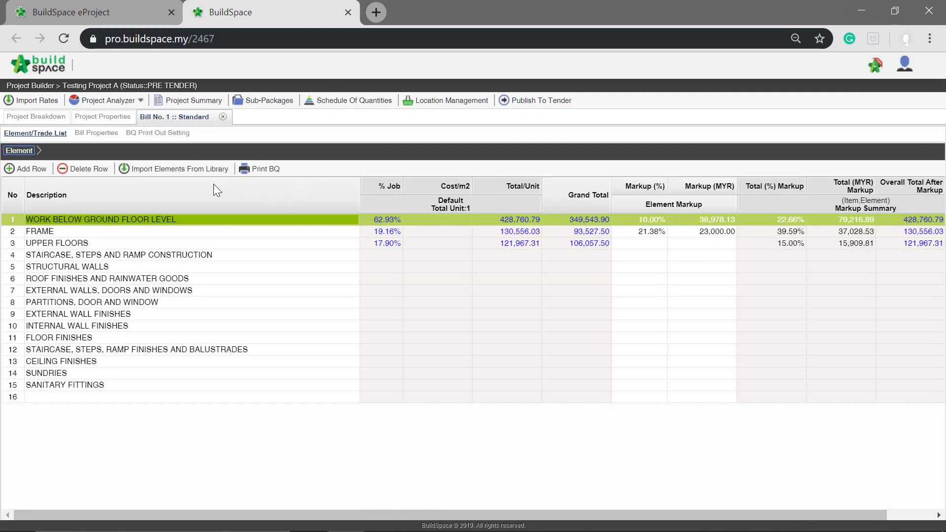
left_click(259, 169)
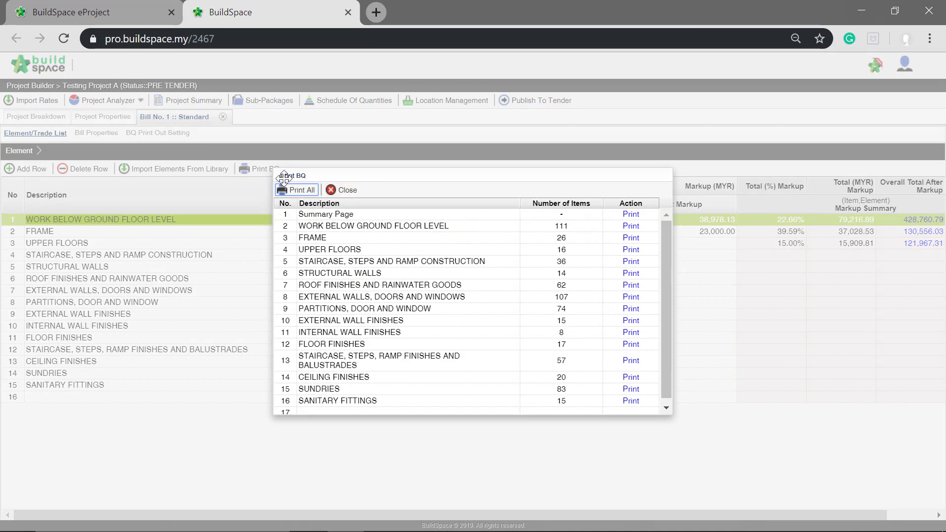
left_click(301, 190)
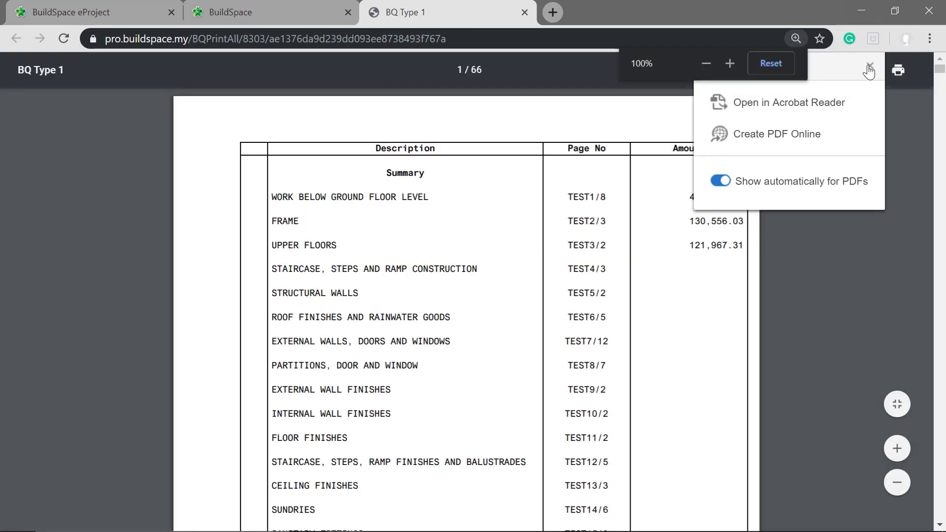
left_click(869, 72)
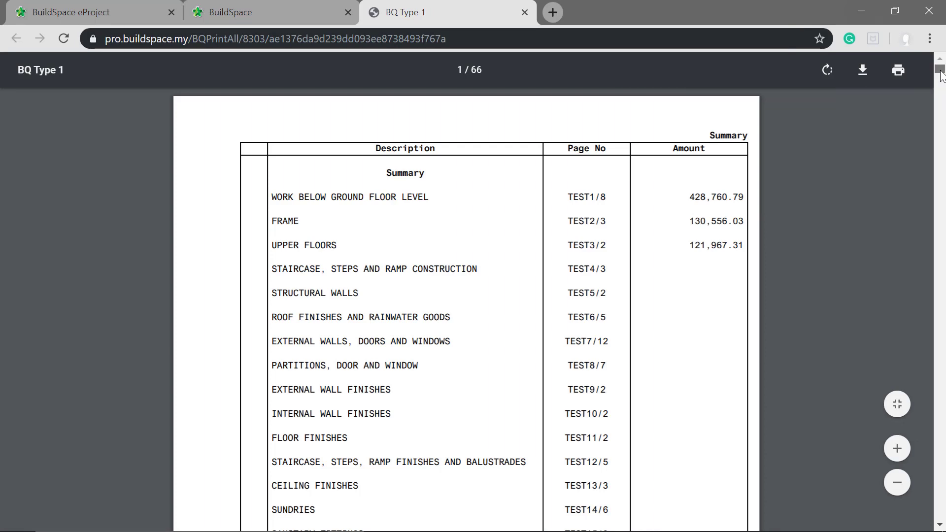
mouse_move(941, 73)
left_mouse_down()
mouse_move(942, 84)
mouse_move(940, 68)
left_mouse_up()
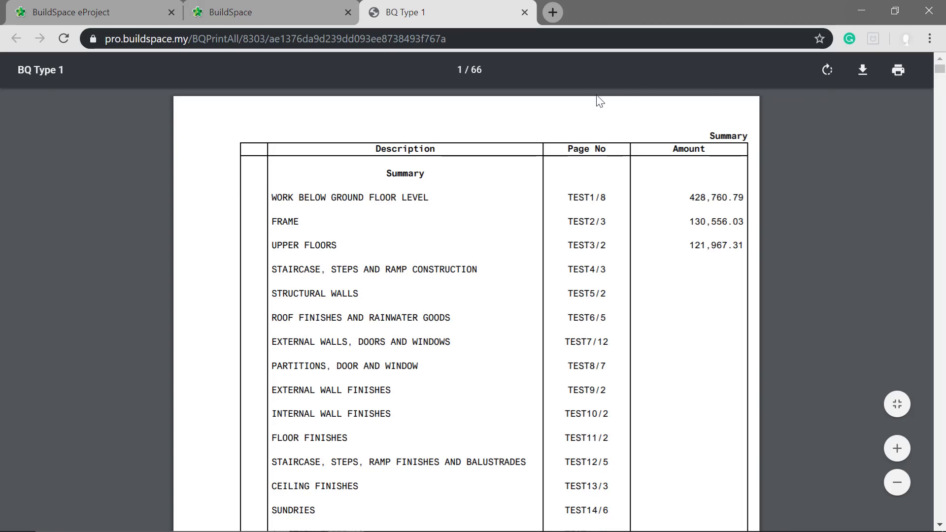
left_click(283, 10)
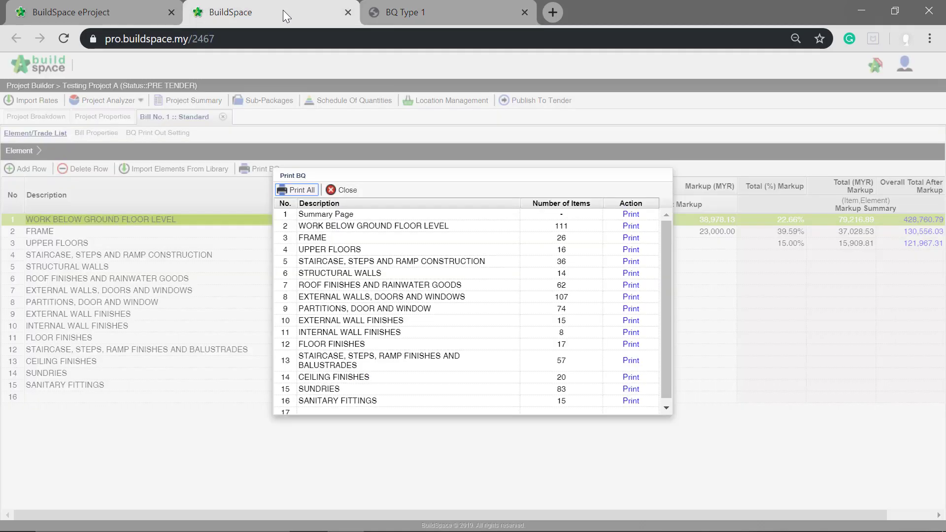
left_click(342, 190)
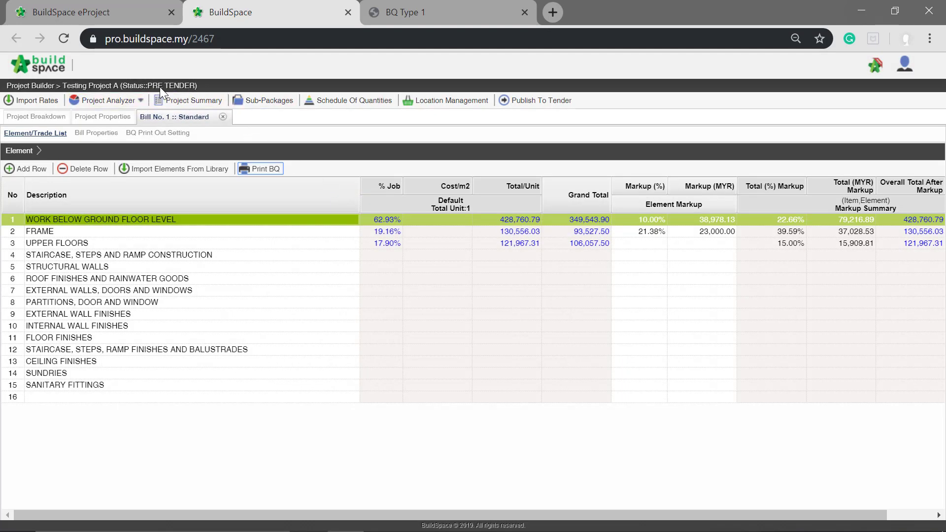
Step: Open the Project Summary, print it to PDF with price, and review the tender summary document
left_click(181, 99)
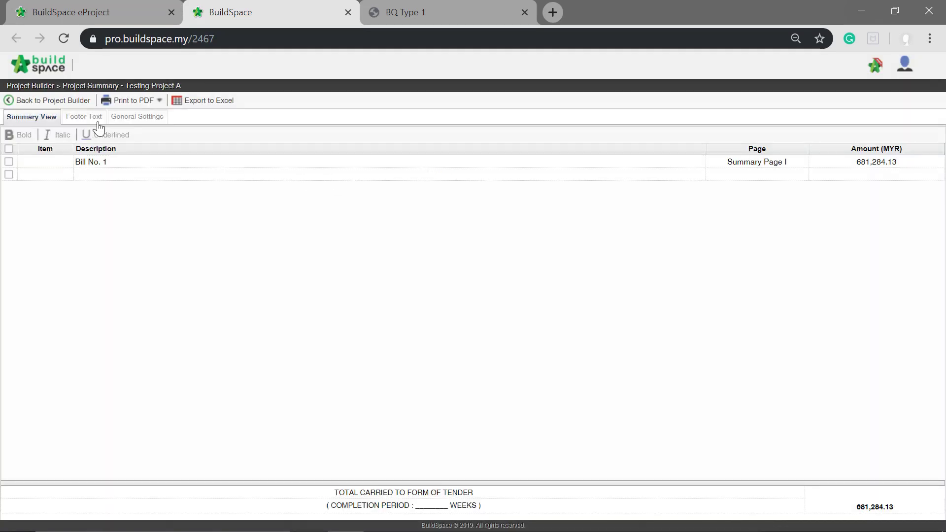
left_click(134, 101)
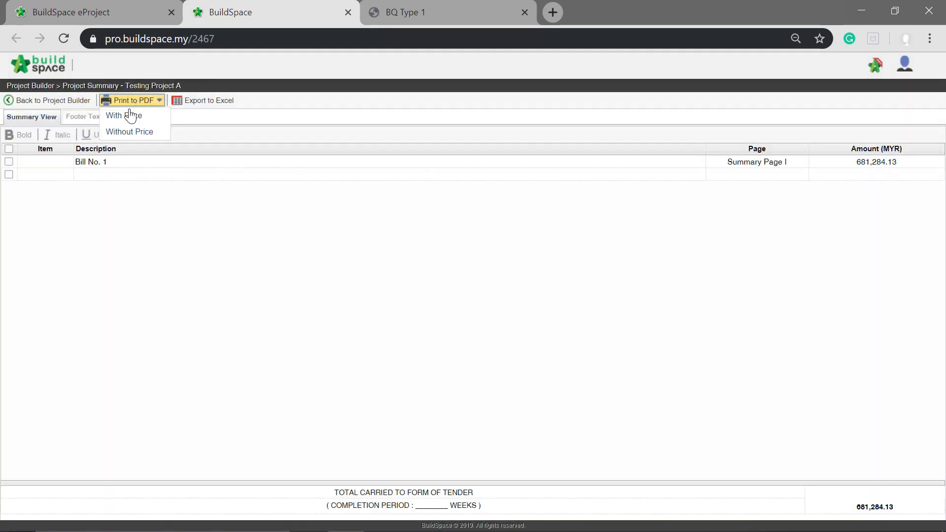
left_click(126, 115)
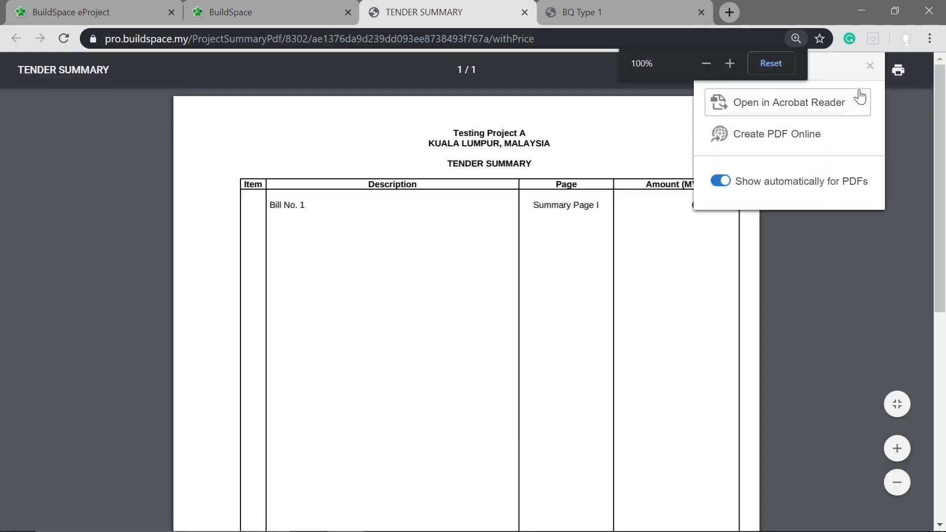
left_click(870, 66)
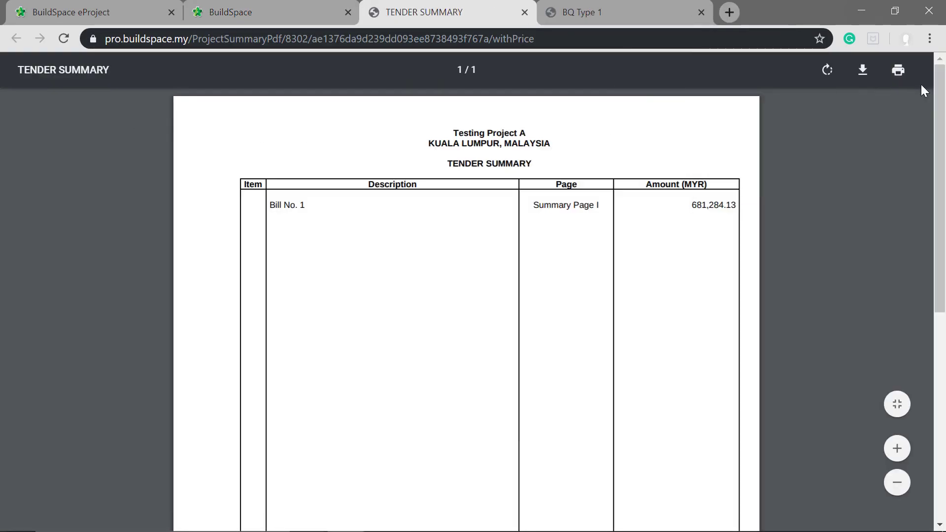
scroll(939, 138, "down", 2)
mouse_move(941, 143)
left_mouse_down()
mouse_move(939, 200)
mouse_move(912, 283)
mouse_move(911, 365)
left_mouse_up()
left_click_drag(911, 320, 940, 83)
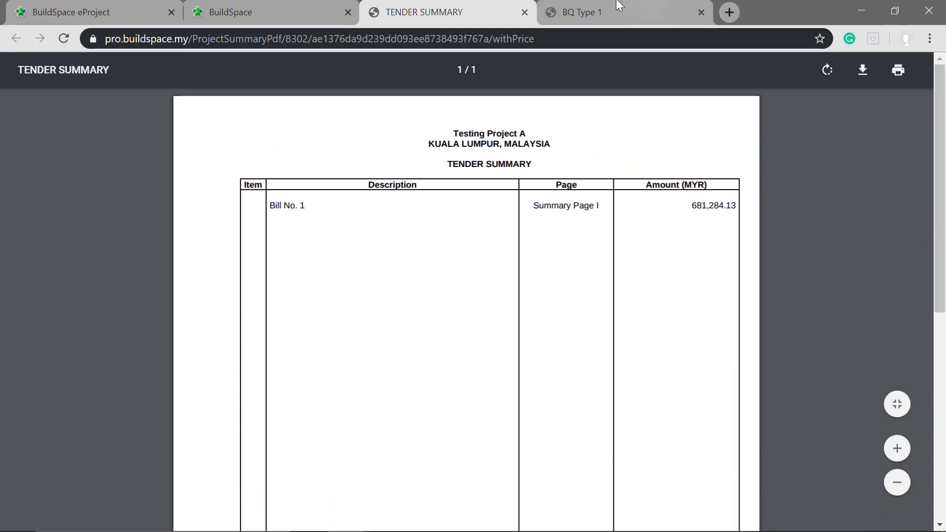
Step: Return to BuildSpace from the tender summary PDF, go back to the project builder, and select Bill No. 1
left_click(274, 4)
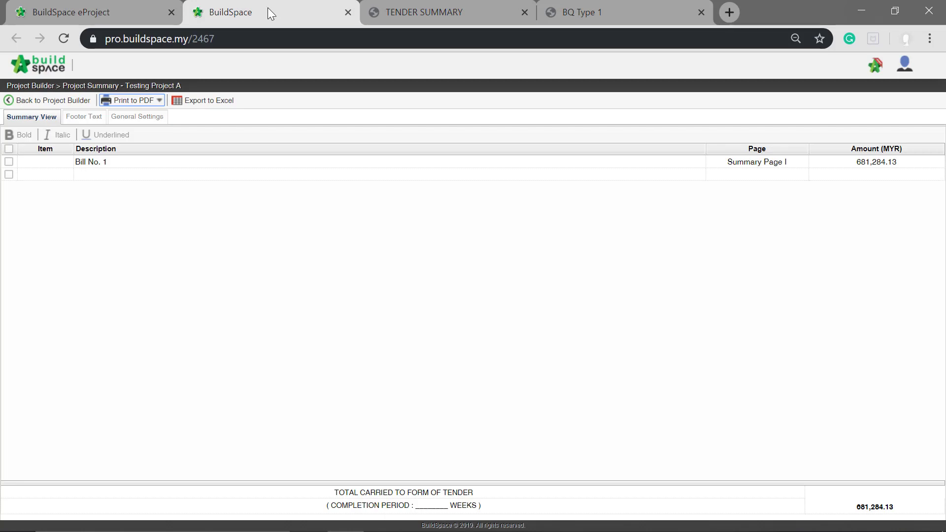
left_click(64, 101)
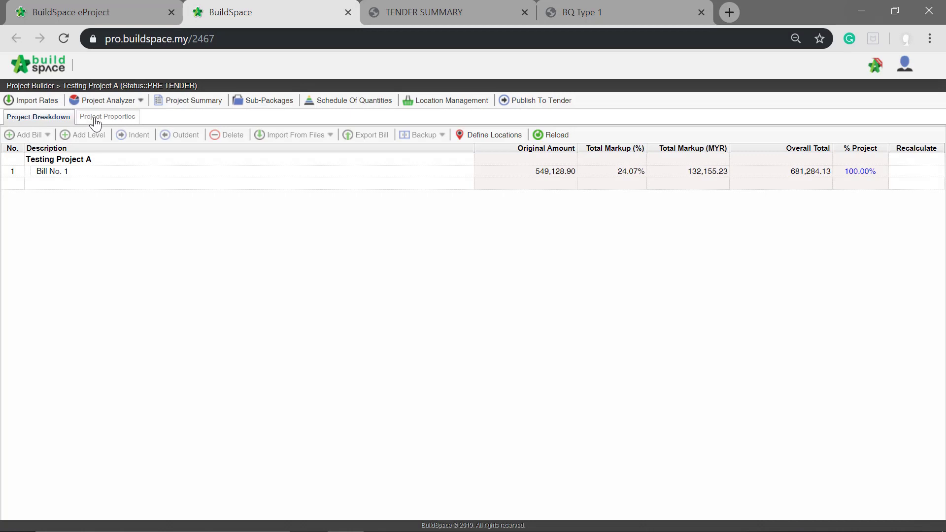
left_click(176, 175)
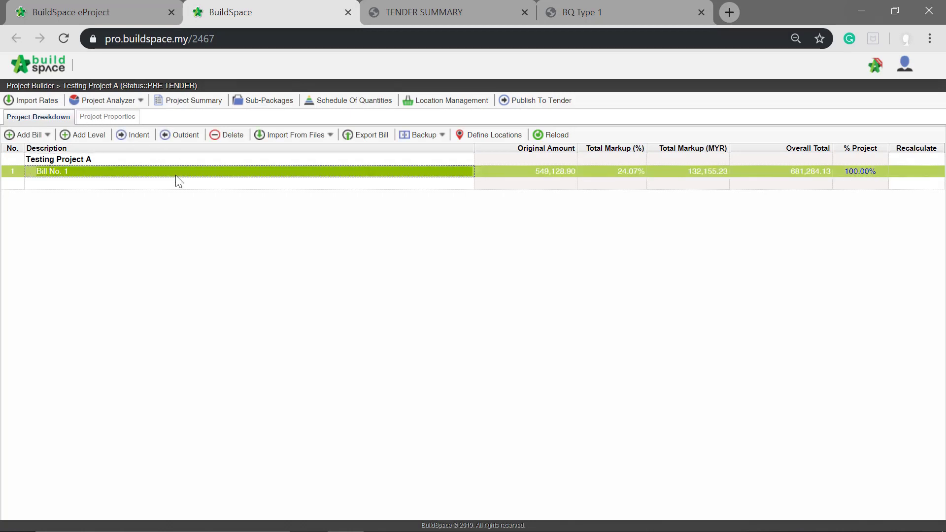